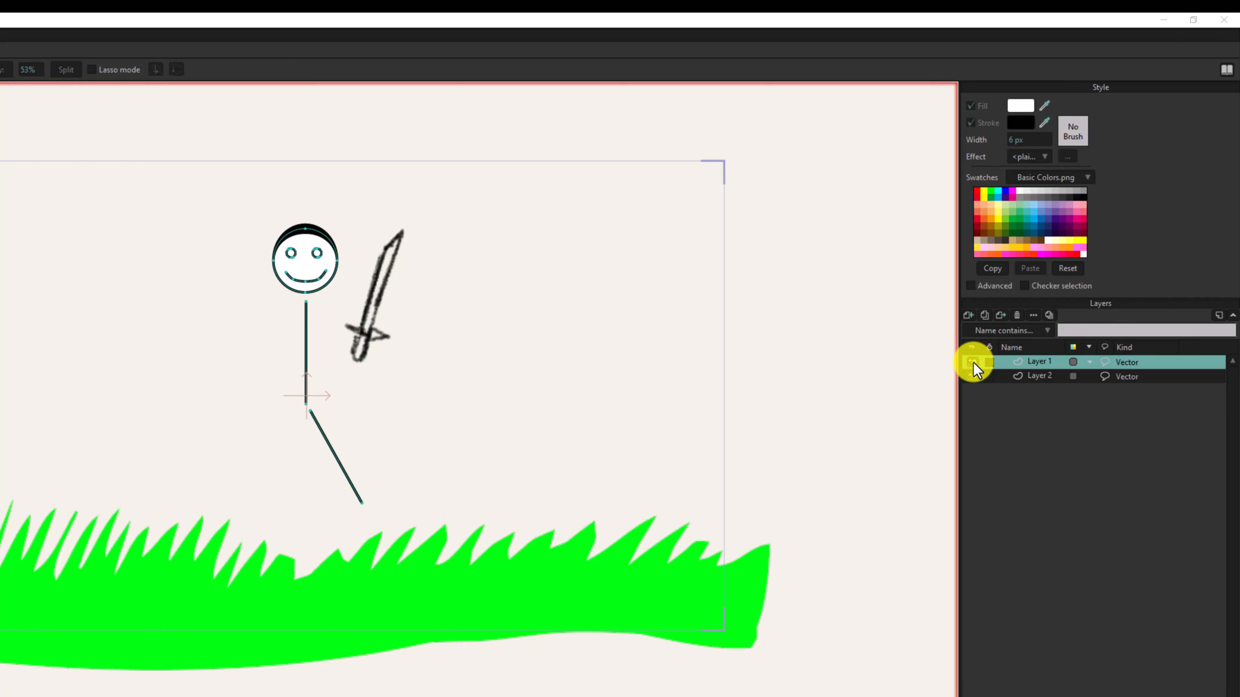
# - Hide Layer 1 and cut all of the sword's points out of Layer 2
pyautogui.click(972, 361)
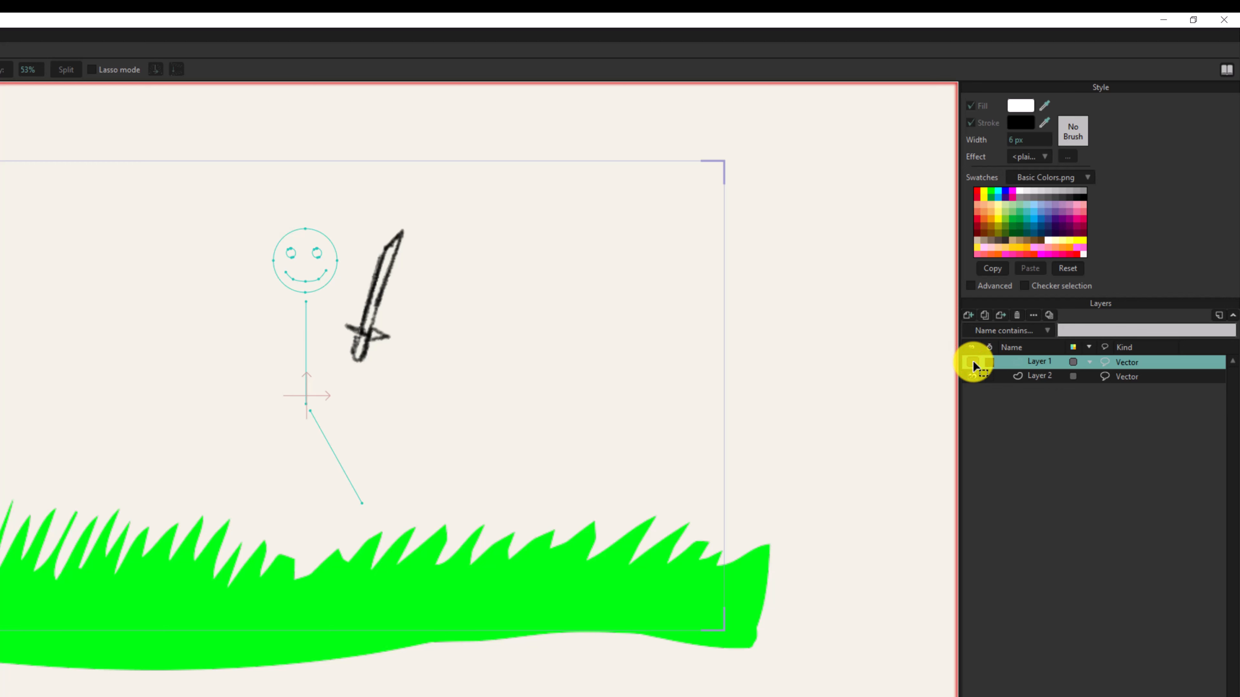
pyautogui.click(1049, 375)
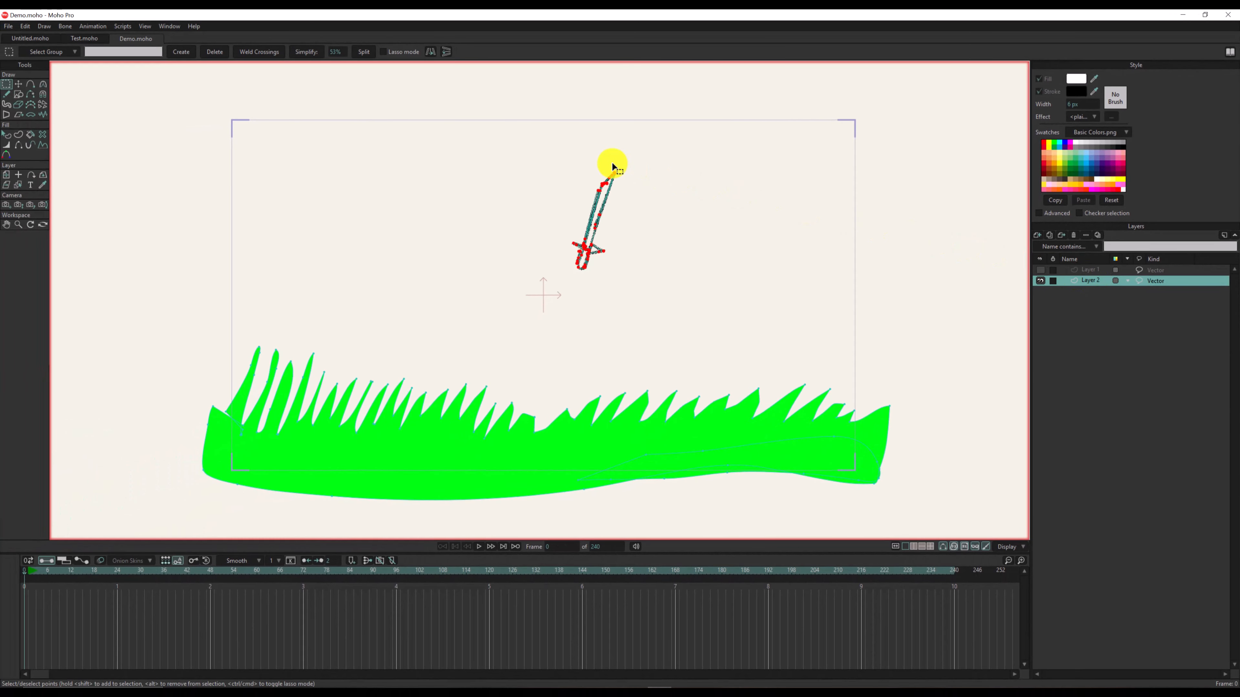
pyautogui.moveTo(539, 144); pyautogui.dragTo(674, 292)
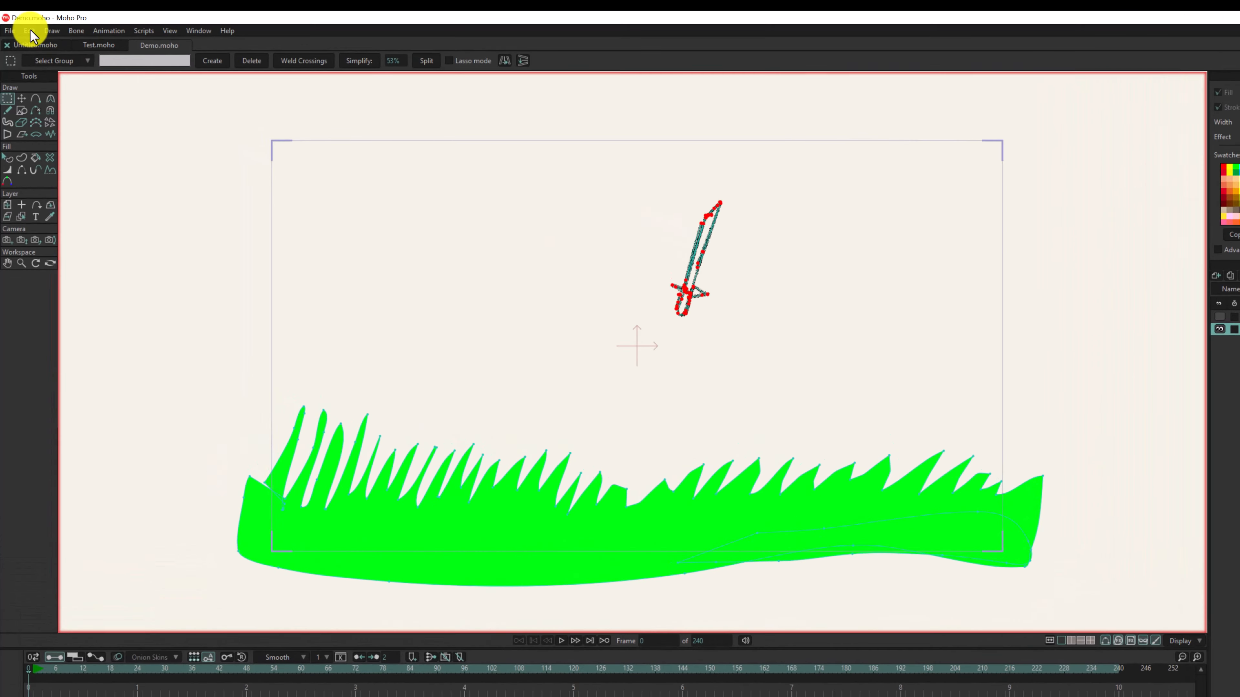
pyautogui.click(26, 26)
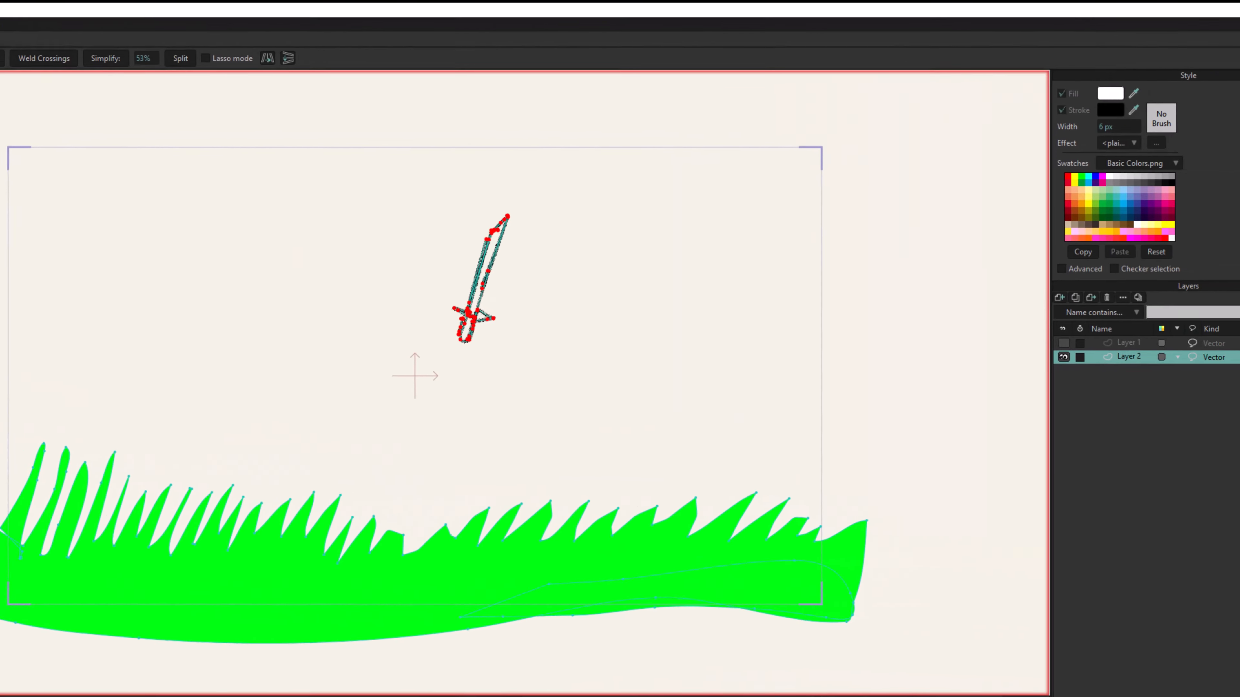
pyautogui.click(64, 73)
# - Make Layer 1 active and visible again and paste the cut sword into it beside the stick figure
pyautogui.click(1043, 340)
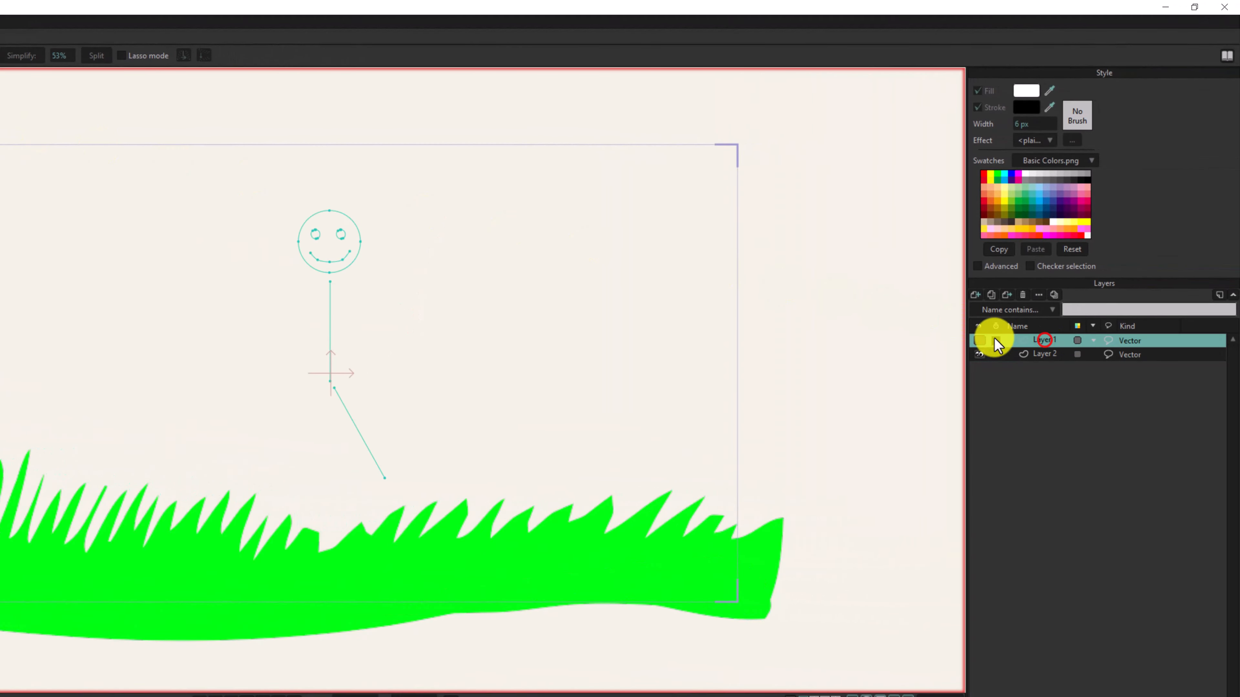
pyautogui.click(979, 341)
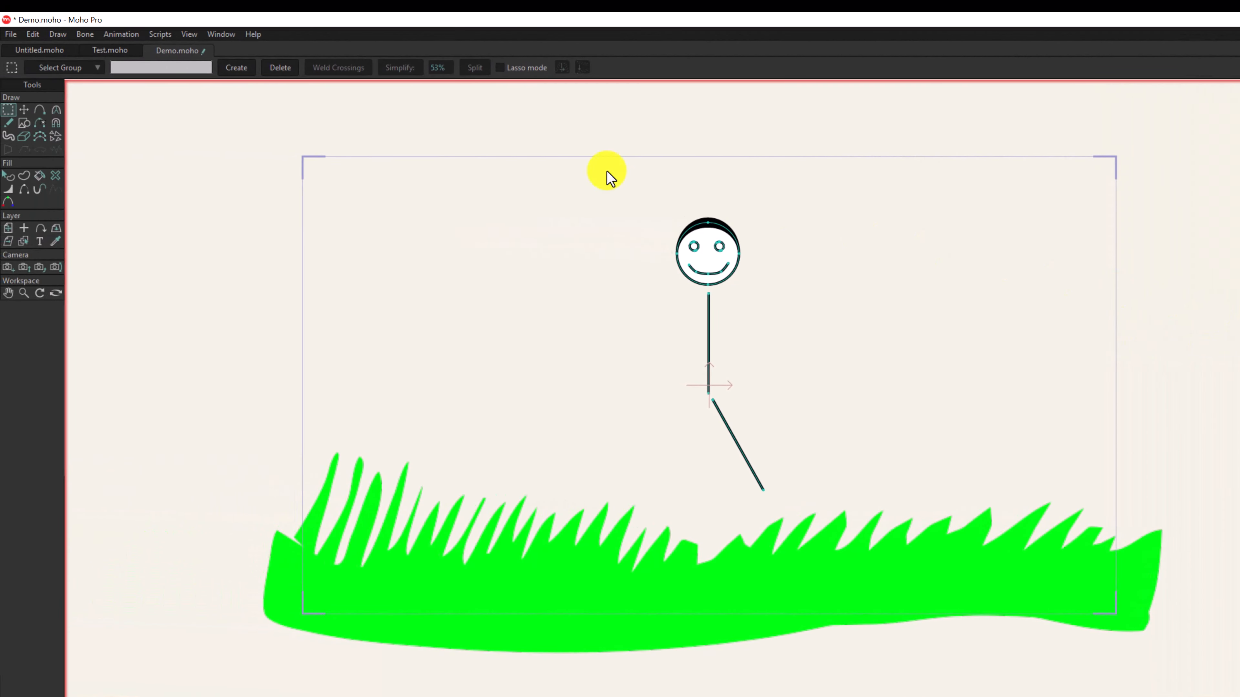
pyautogui.click(34, 34)
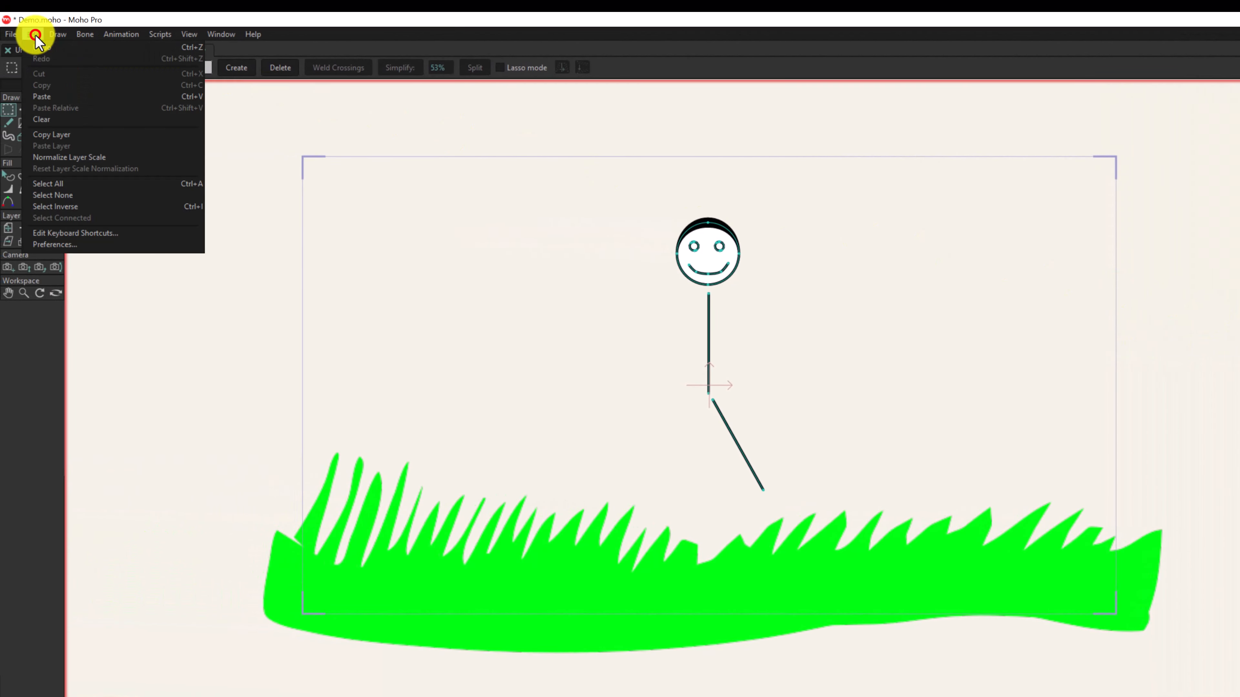
pyautogui.click(79, 97)
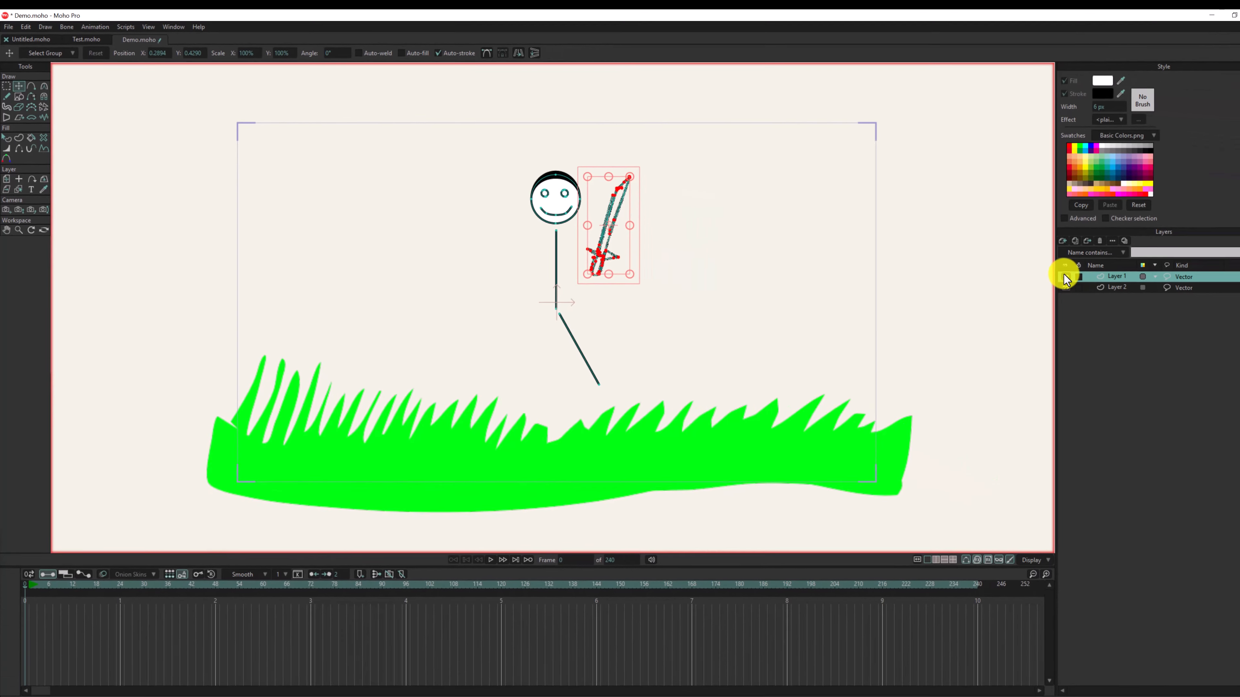
# - Hide Layer 1, deselect the sword, and import the pictogram pose sheet from the Downloads folder as an image layer
pyautogui.click(1040, 272)
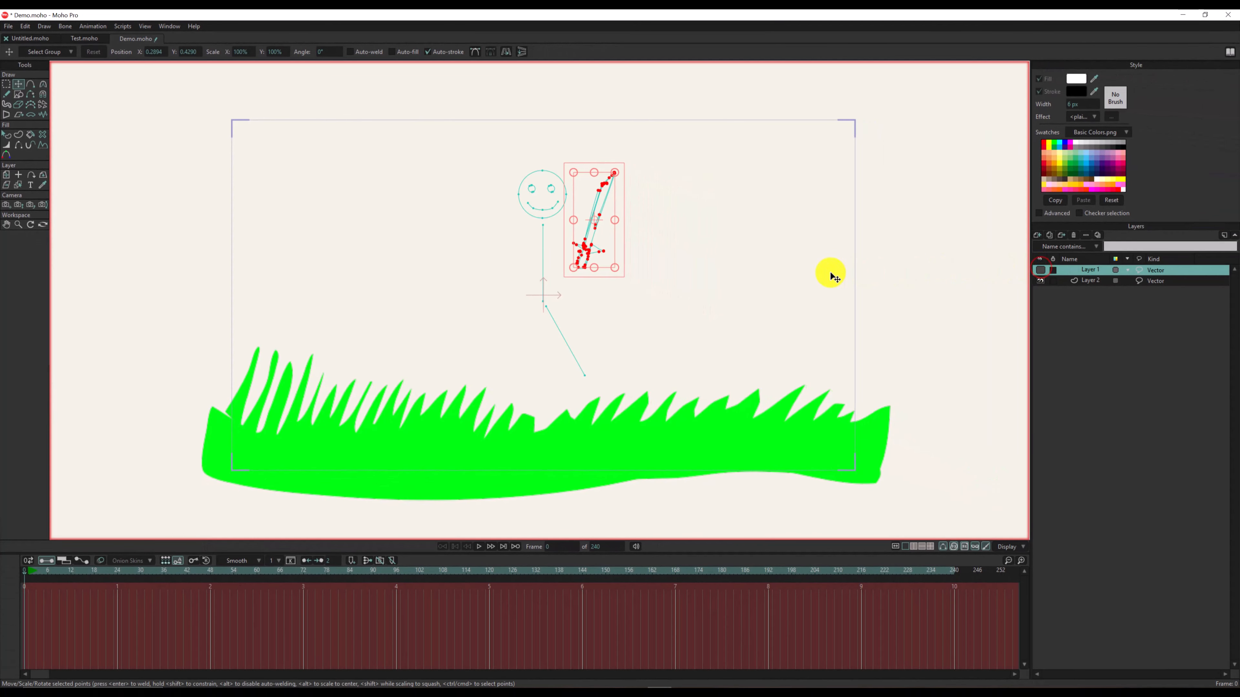
pyautogui.click(820, 273)
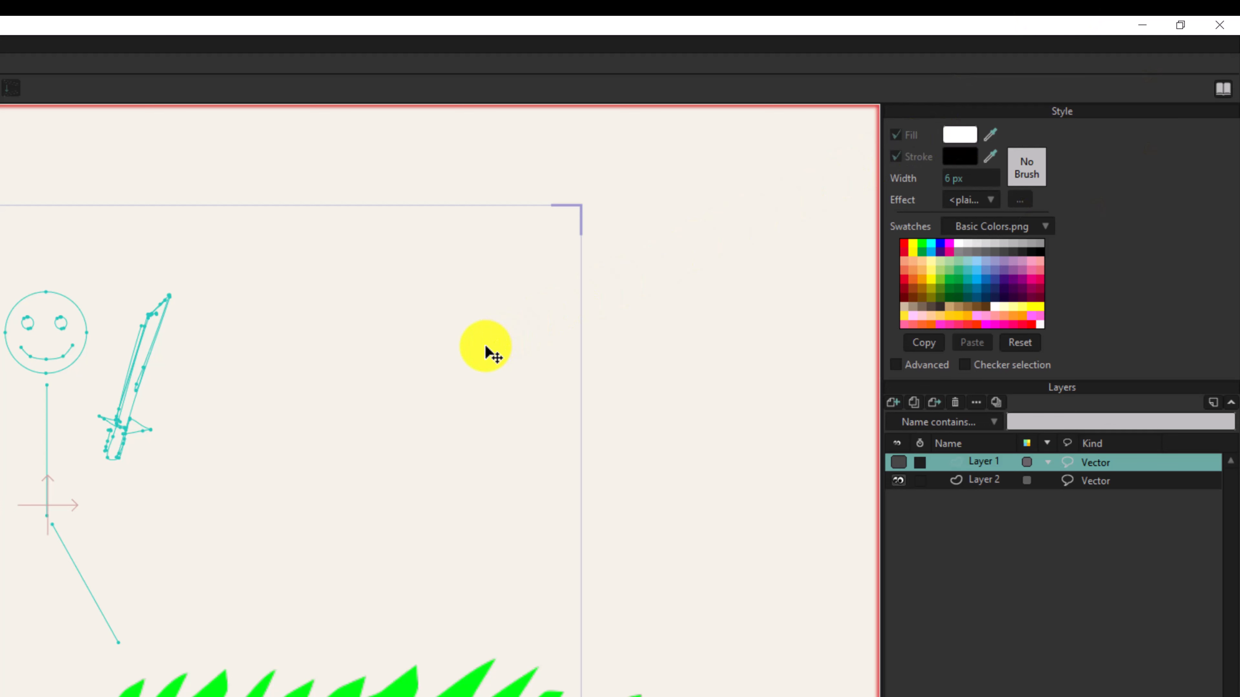
pyautogui.click(895, 399)
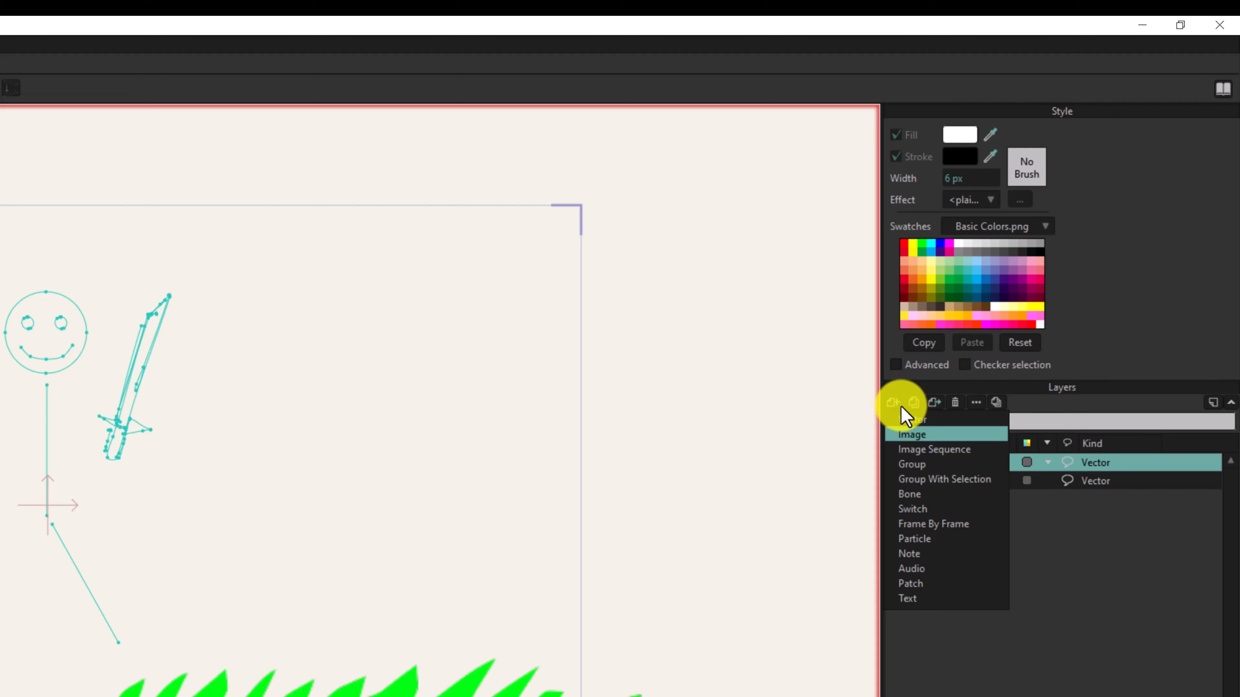
pyautogui.click(913, 430)
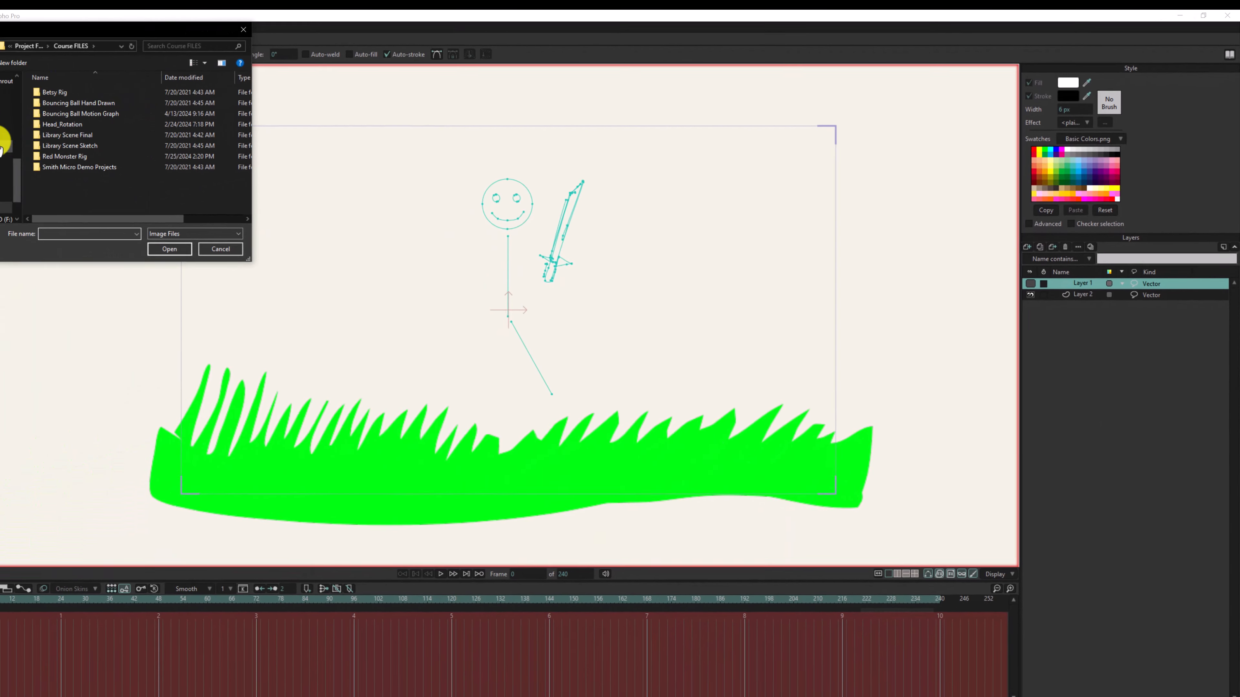
pyautogui.click(11, 144)
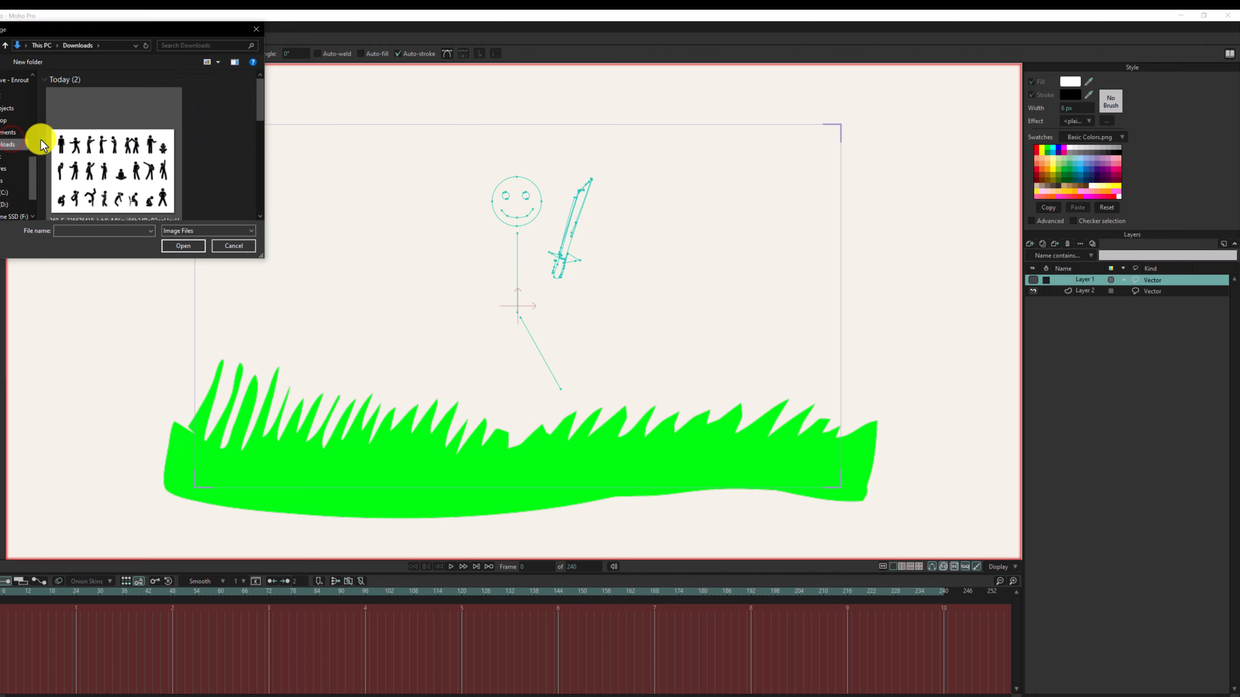
pyautogui.doubleClick(88, 141)
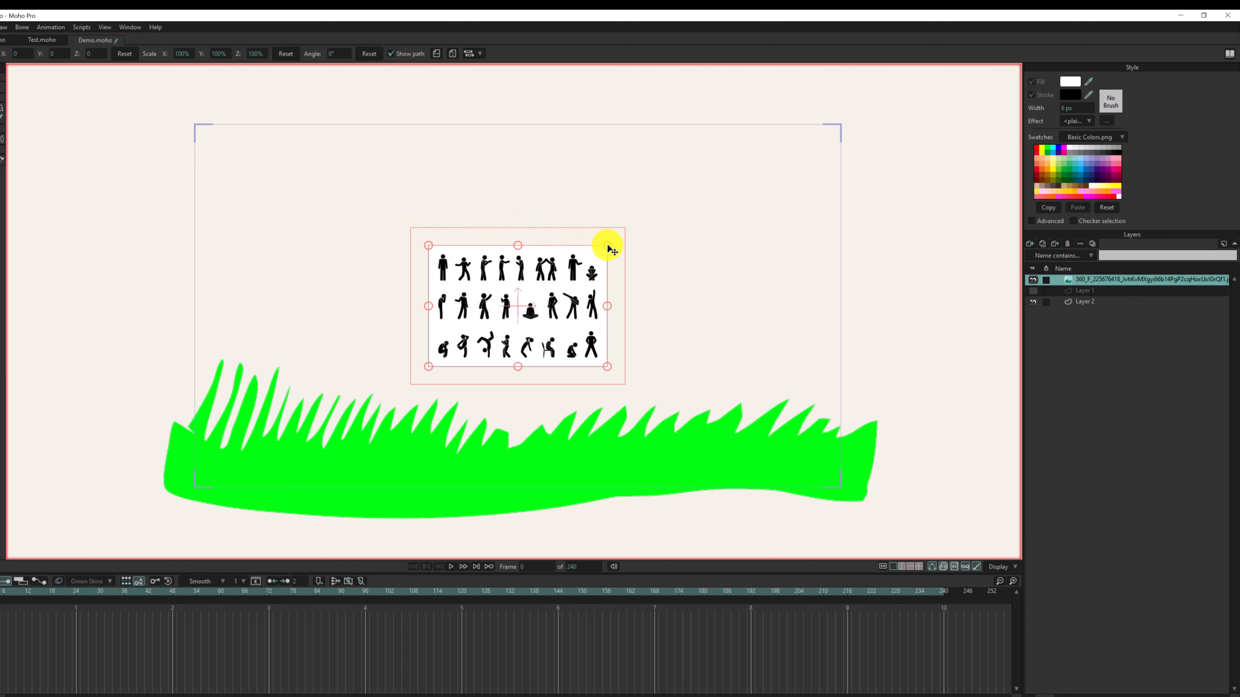
# - Enlarge the pose sheet image to about 519% and position it so the first standing figure lies inside the camera frame
pyautogui.moveTo(608, 248); pyautogui.dragTo(846, 146)
pyautogui.moveTo(525, 257); pyautogui.dragTo(692, 313)
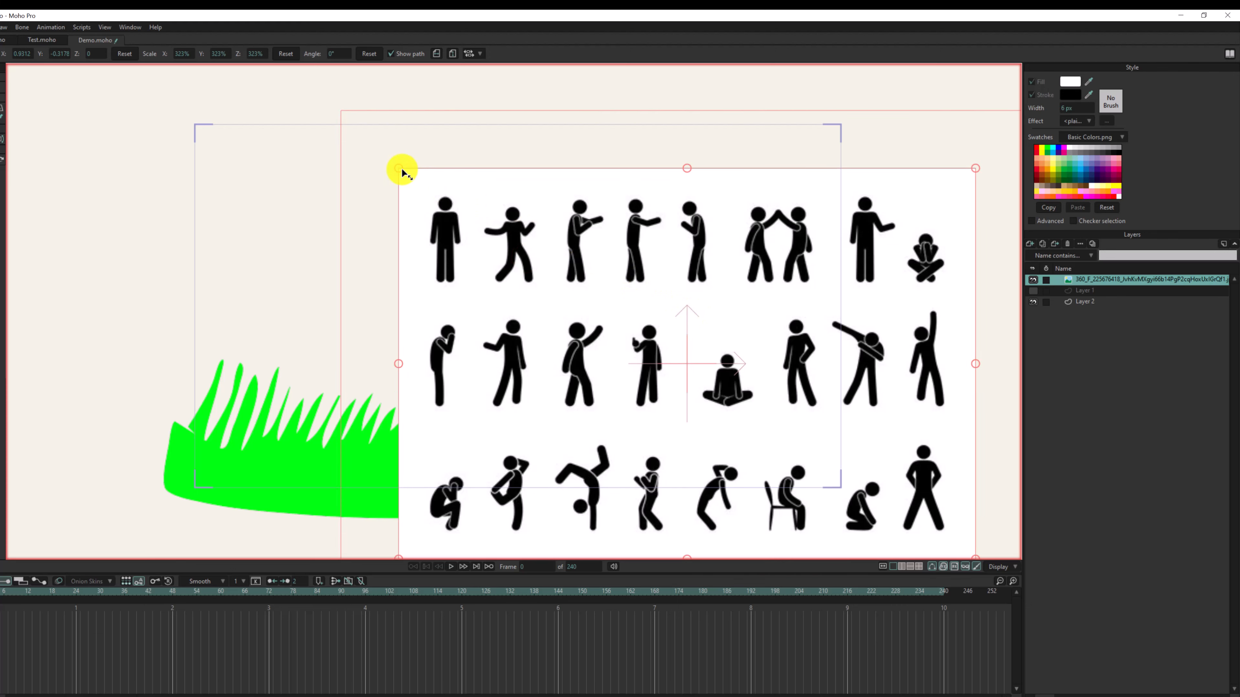
pyautogui.moveTo(401, 172); pyautogui.dragTo(202, 69)
pyautogui.moveTo(545, 313); pyautogui.dragTo(653, 352)
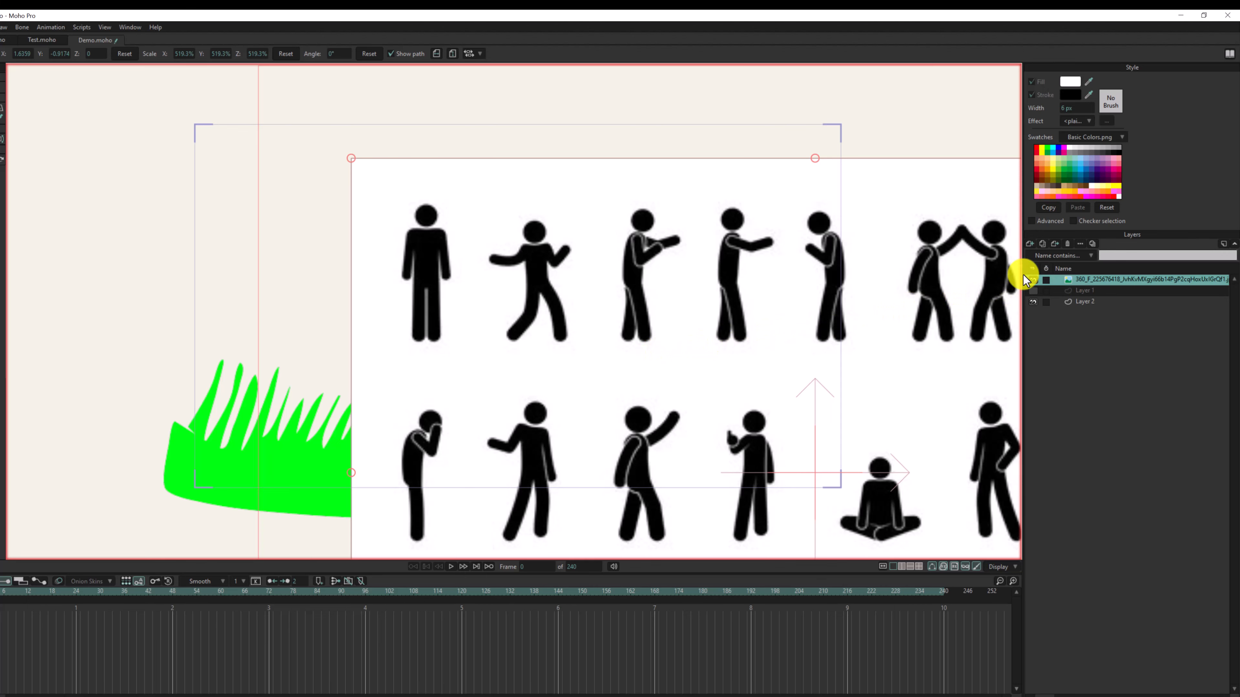
# - Lower the pose sheet image layer's opacity to 21% and apply the layer settings
pyautogui.moveTo(0, 14); pyautogui.dragTo(186, 172)
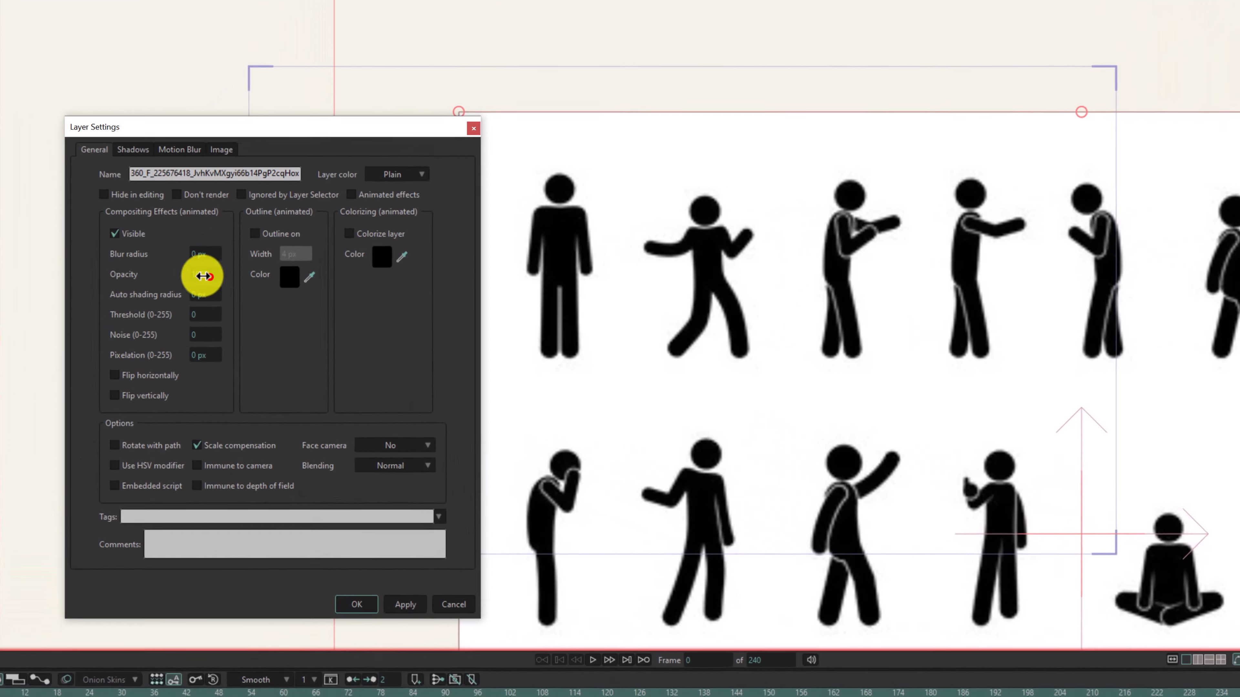
pyautogui.moveTo(170, 280); pyautogui.dragTo(0, 276)
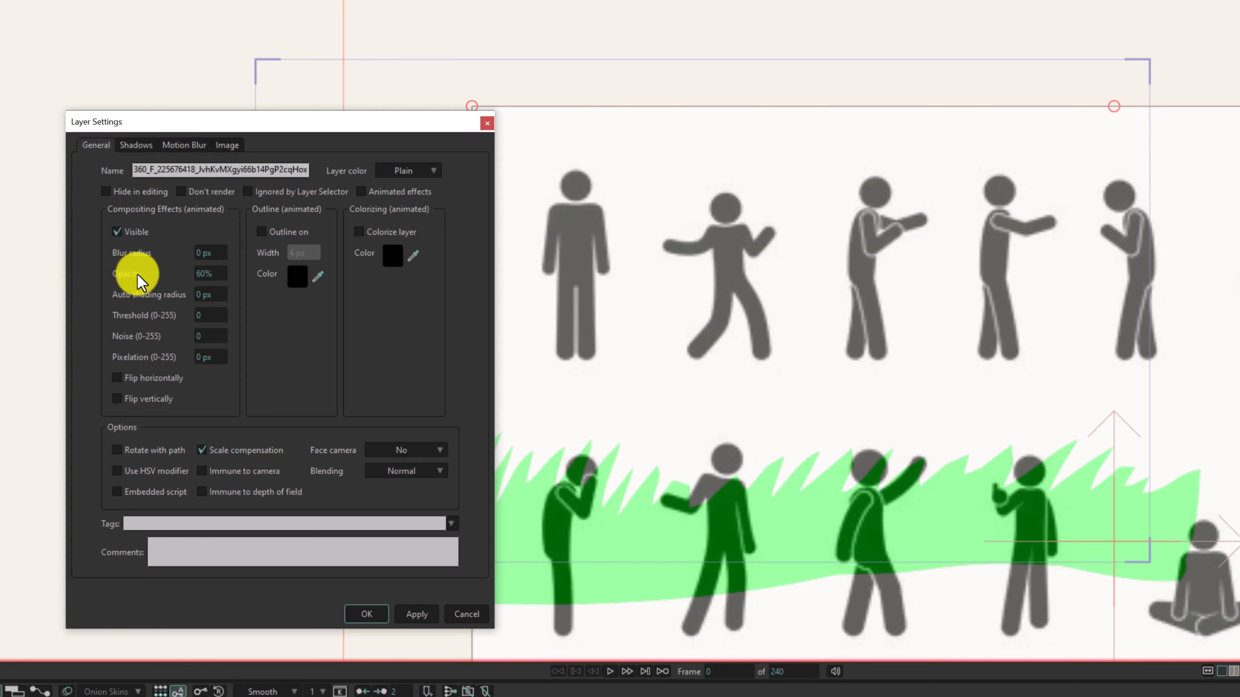
pyautogui.moveTo(204, 274); pyautogui.dragTo(0, 273)
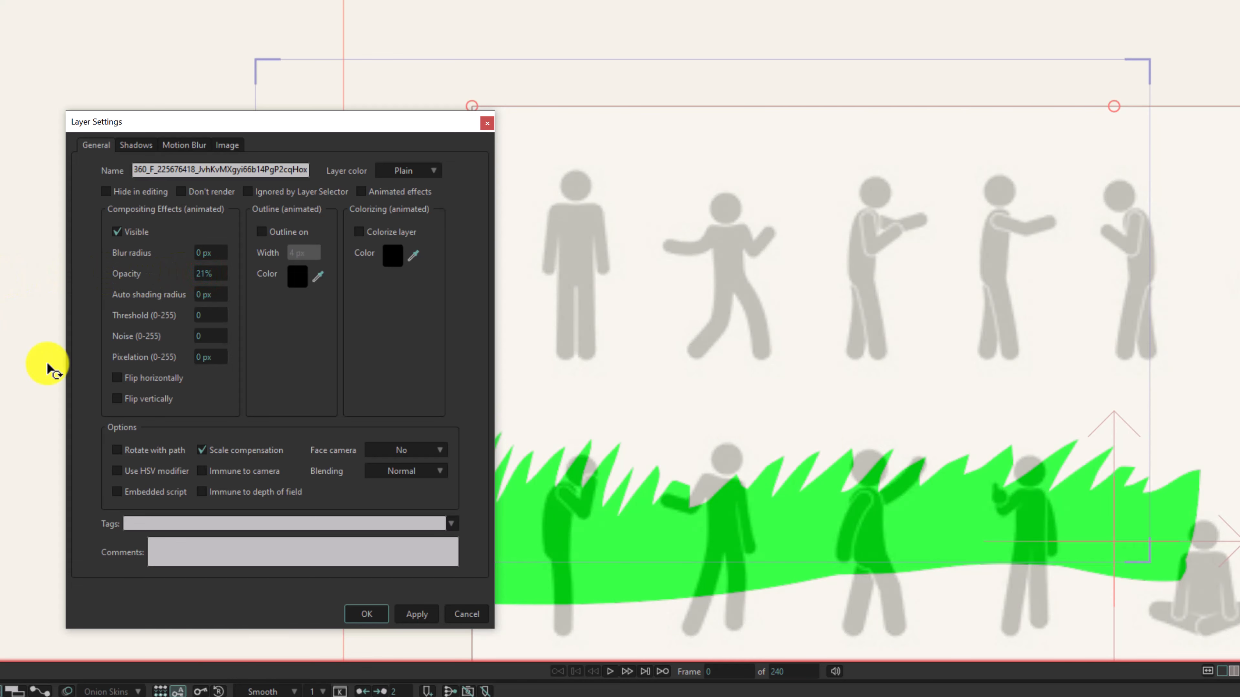
pyautogui.click(412, 615)
pyautogui.click(366, 613)
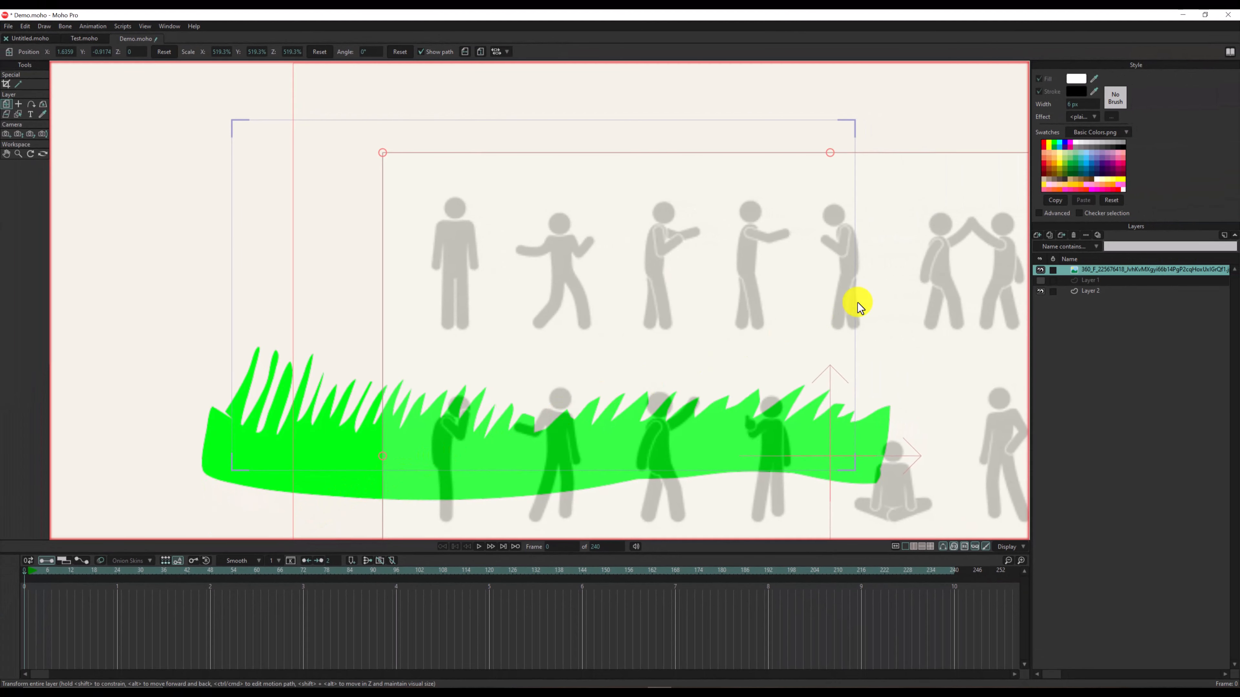
# - Add a new vector layer above the pose sheet image and set the fill color to black (000000) for shape drawing
pyautogui.click(1036, 237)
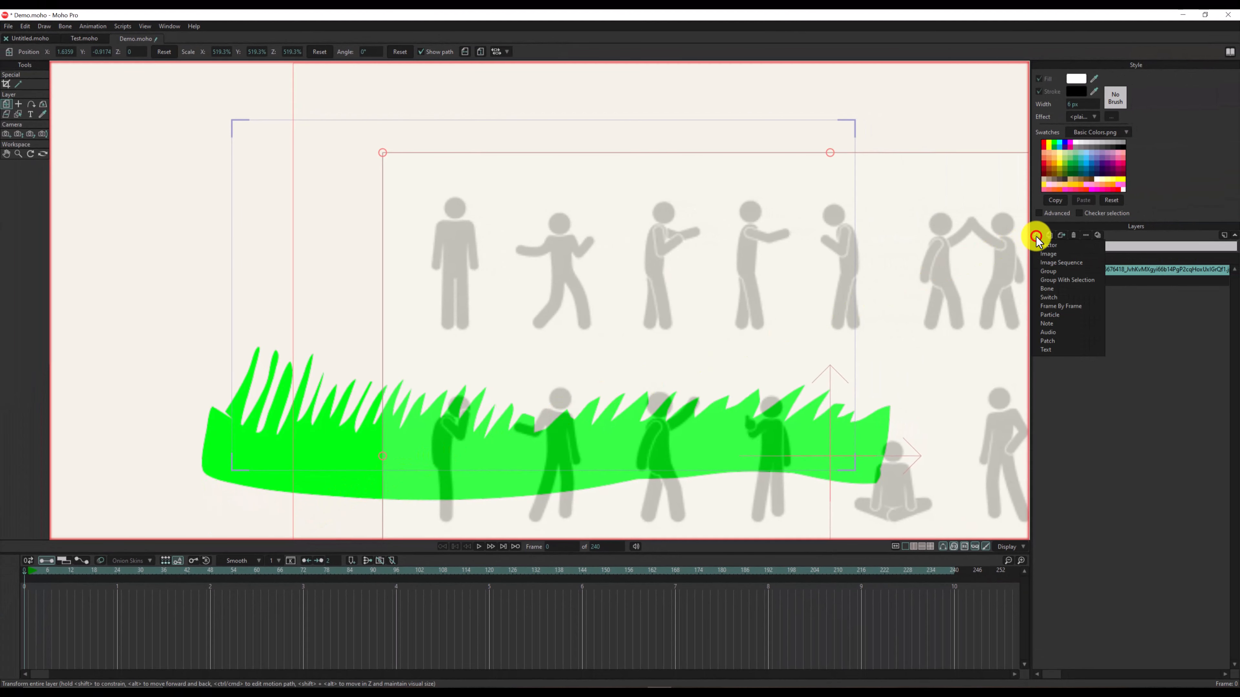
pyautogui.click(1051, 244)
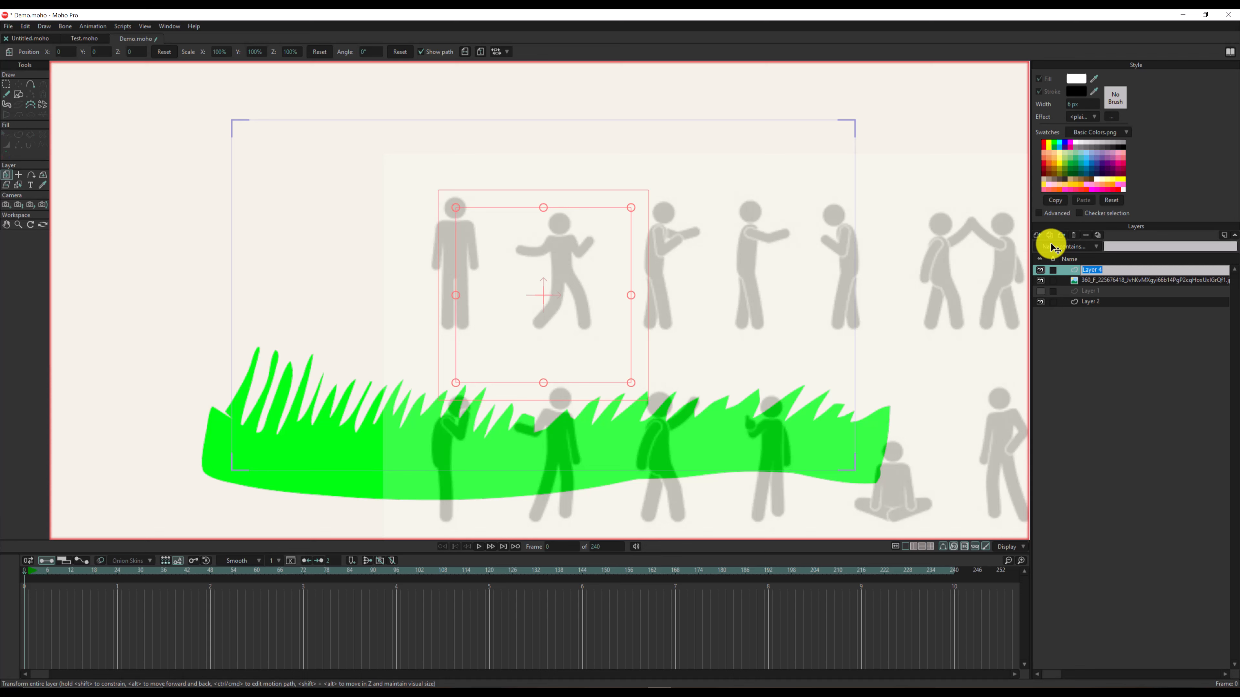
pyautogui.click(18, 94)
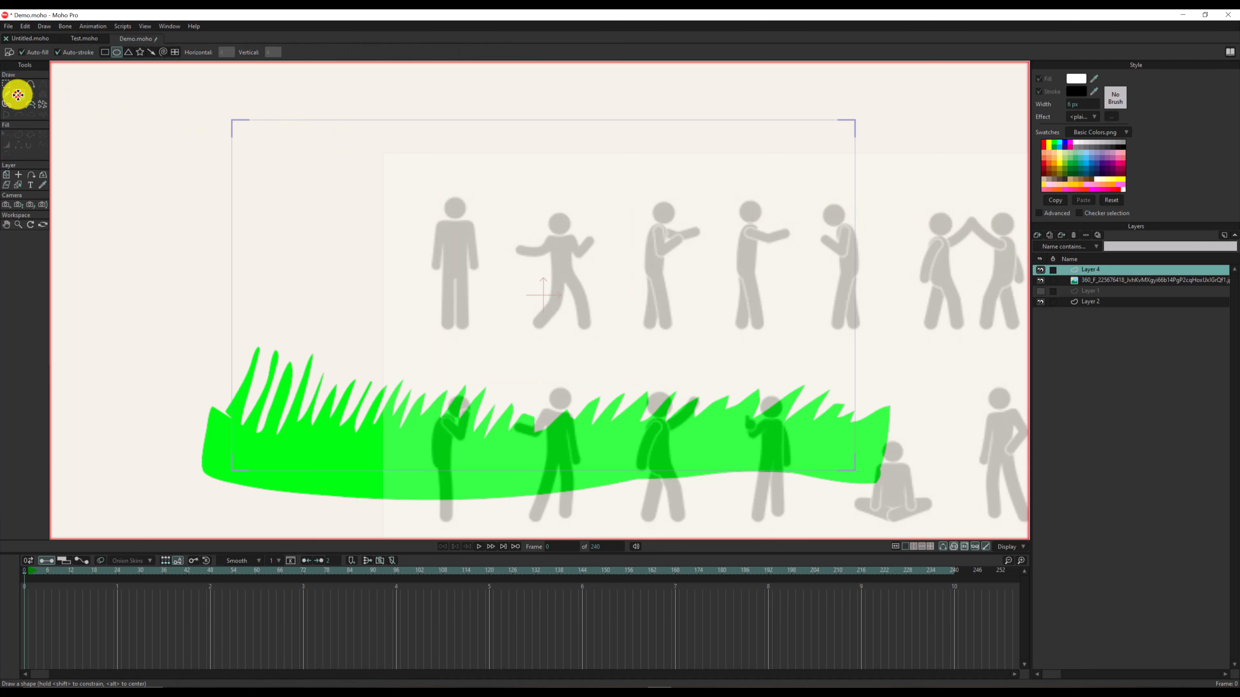
pyautogui.scroll(5, 451, 209)
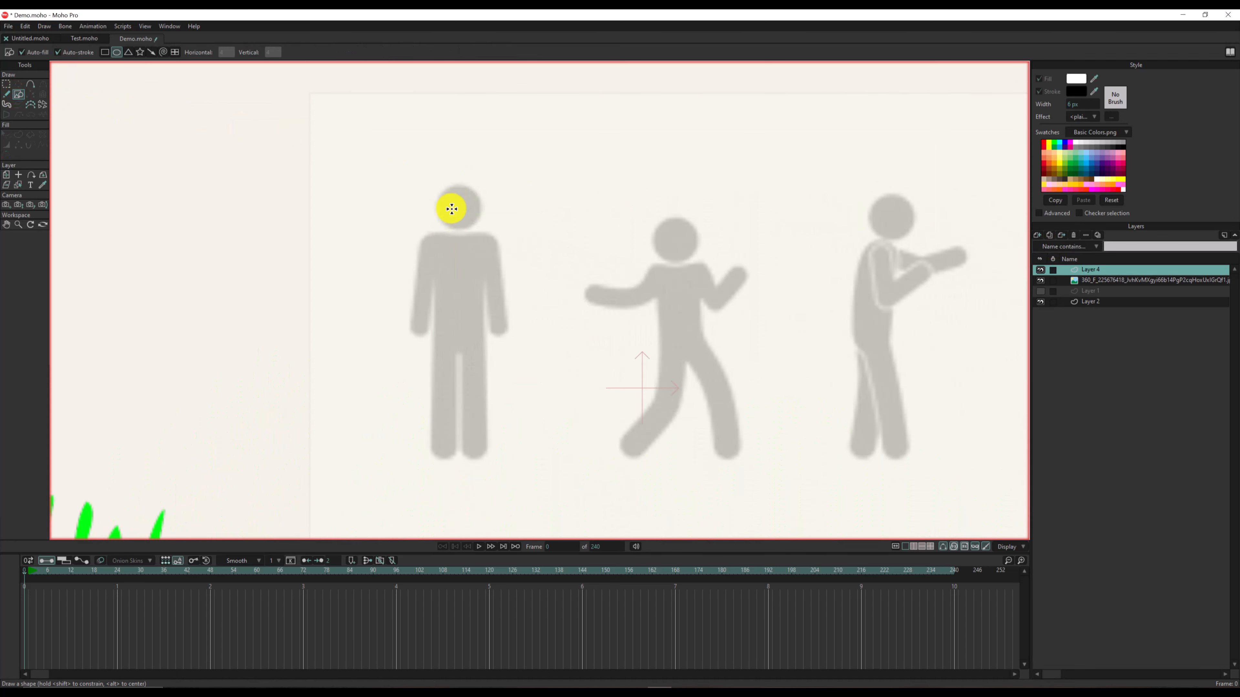
pyautogui.hotkey('shift', 'f')
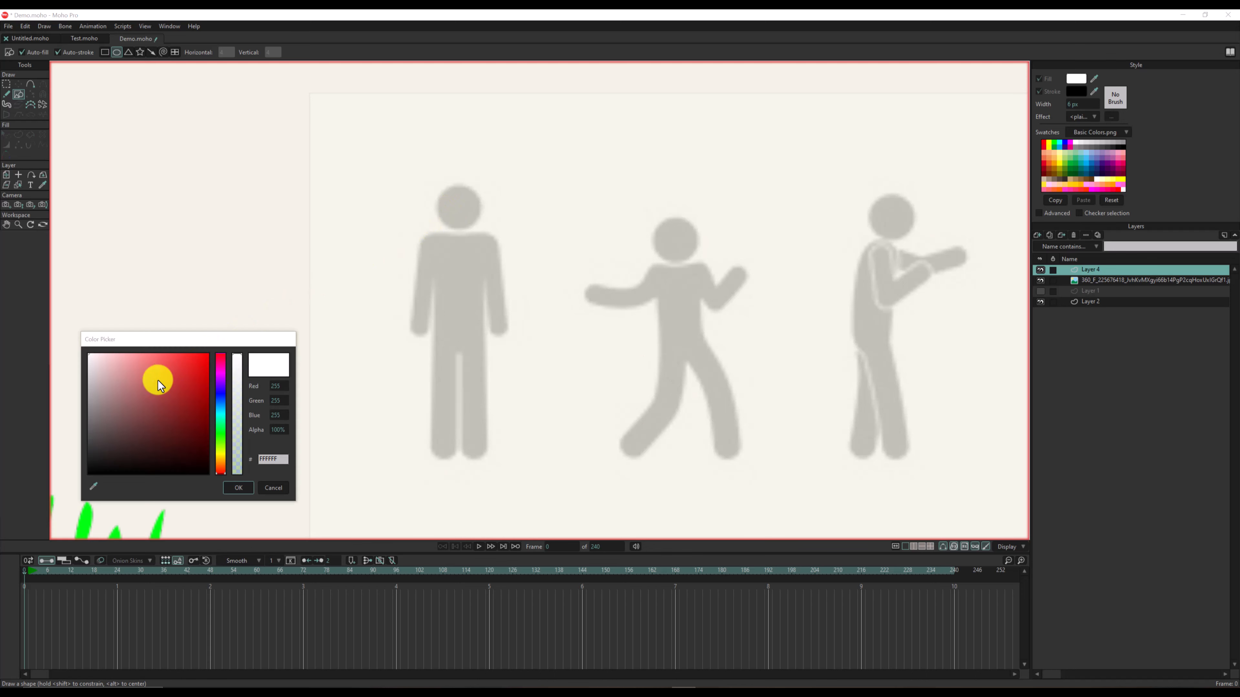
pyautogui.moveTo(143, 394); pyautogui.dragTo(238, 506)
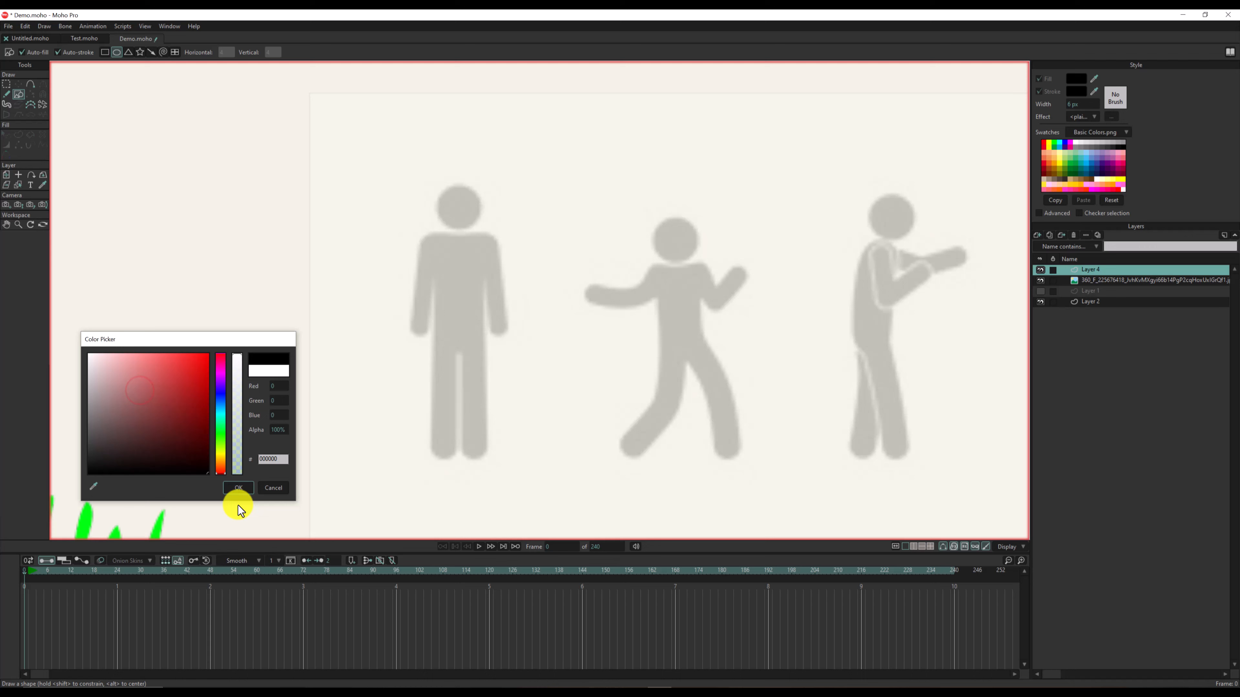
pyautogui.click(242, 488)
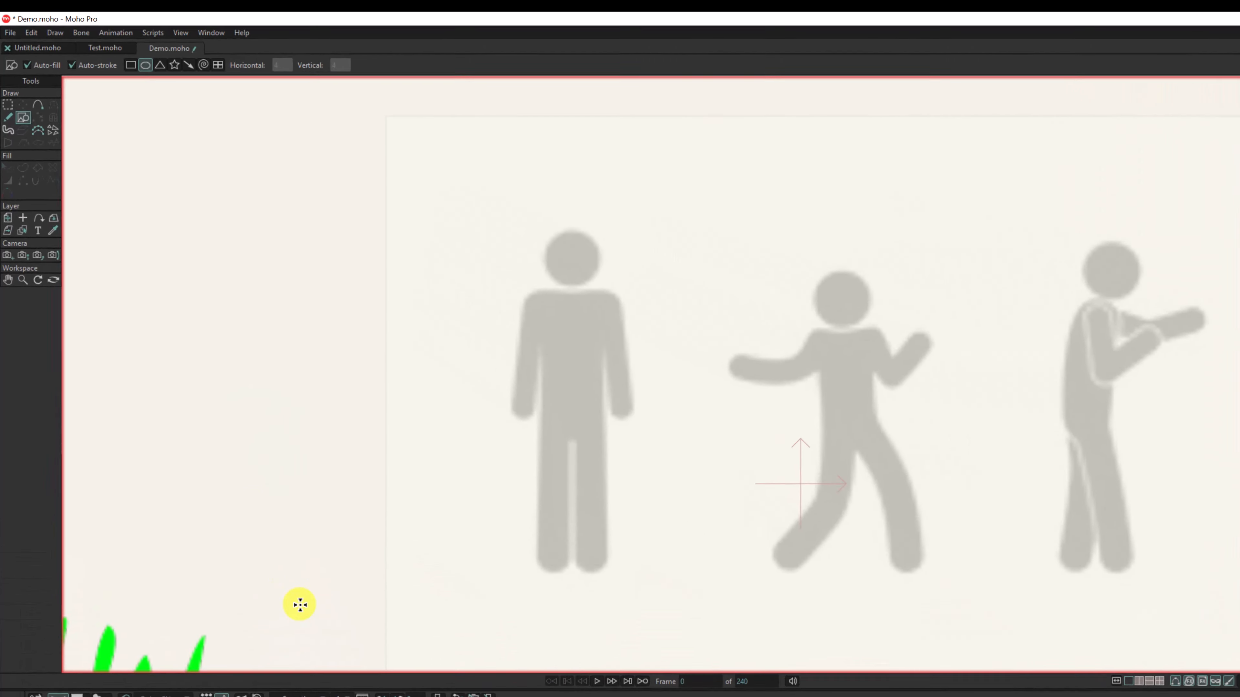
# - Draw a black circle without a stroke over the standing figure's head and move it into alignment with the reference
pyautogui.click(63, 51)
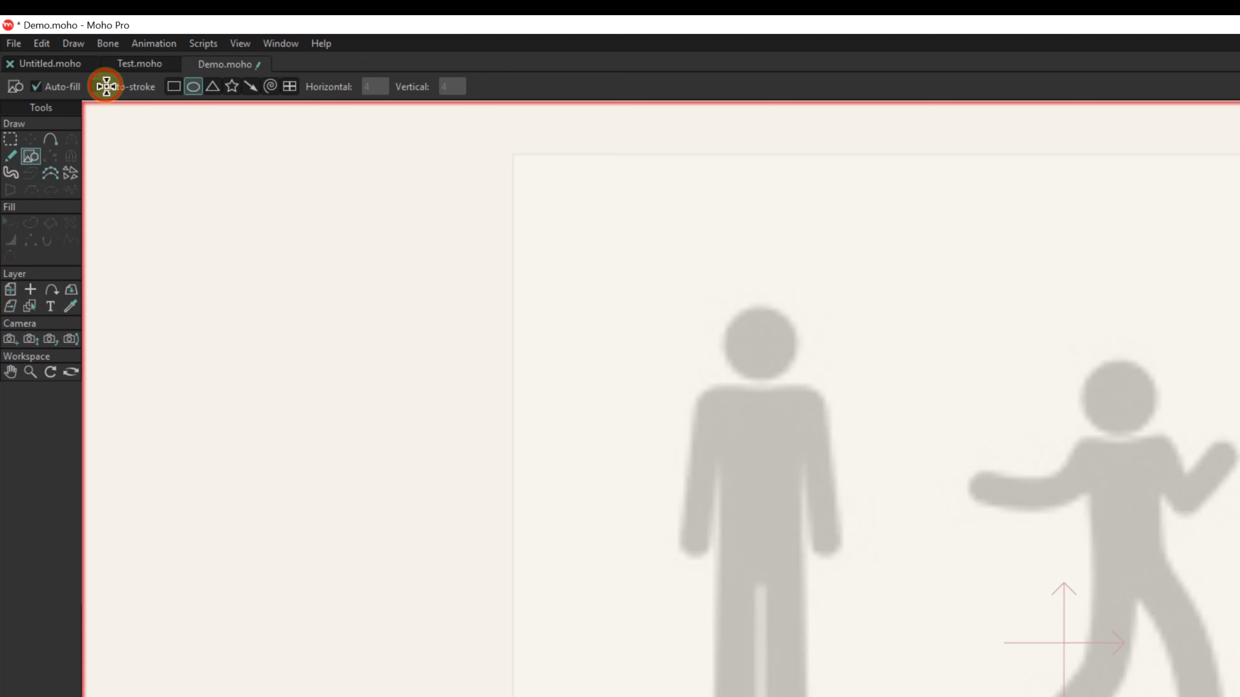
pyautogui.moveTo(733, 313); pyautogui.dragTo(810, 351)
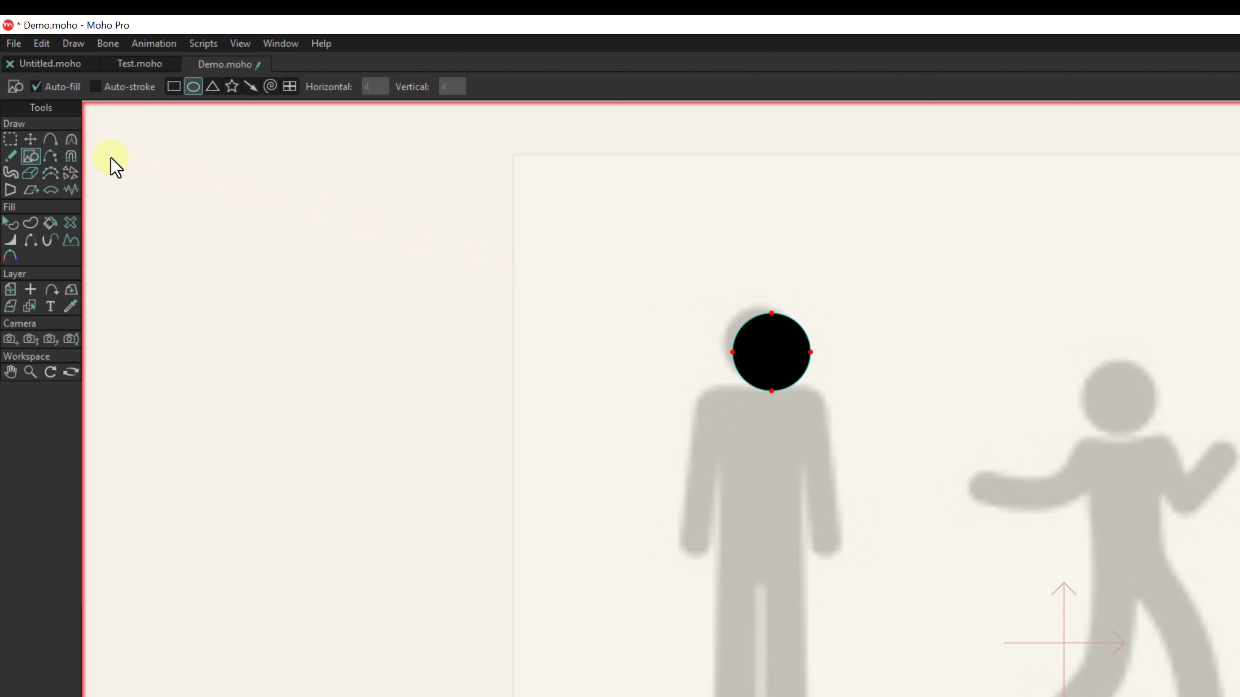
pyautogui.click(31, 139)
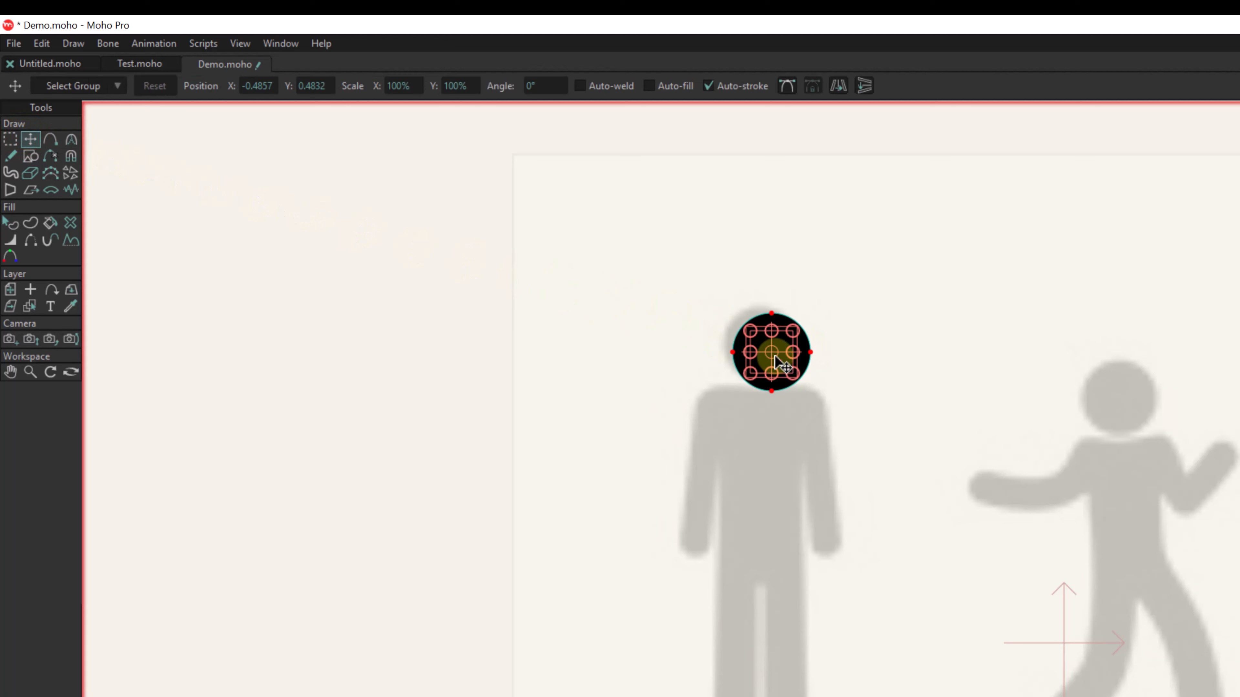
pyautogui.moveTo(776, 362); pyautogui.dragTo(769, 348)
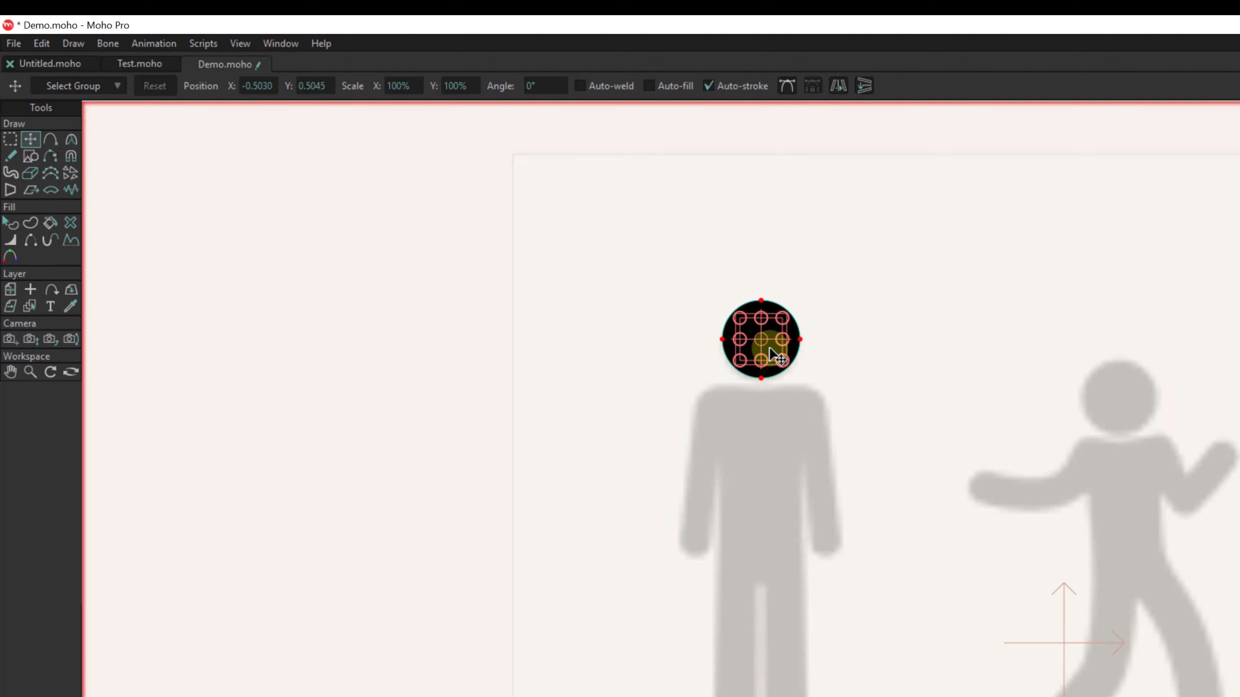
# - Draw a black rectangle over the standing figure's torso and widen it slightly on the left to match the reference
pyautogui.click(32, 155)
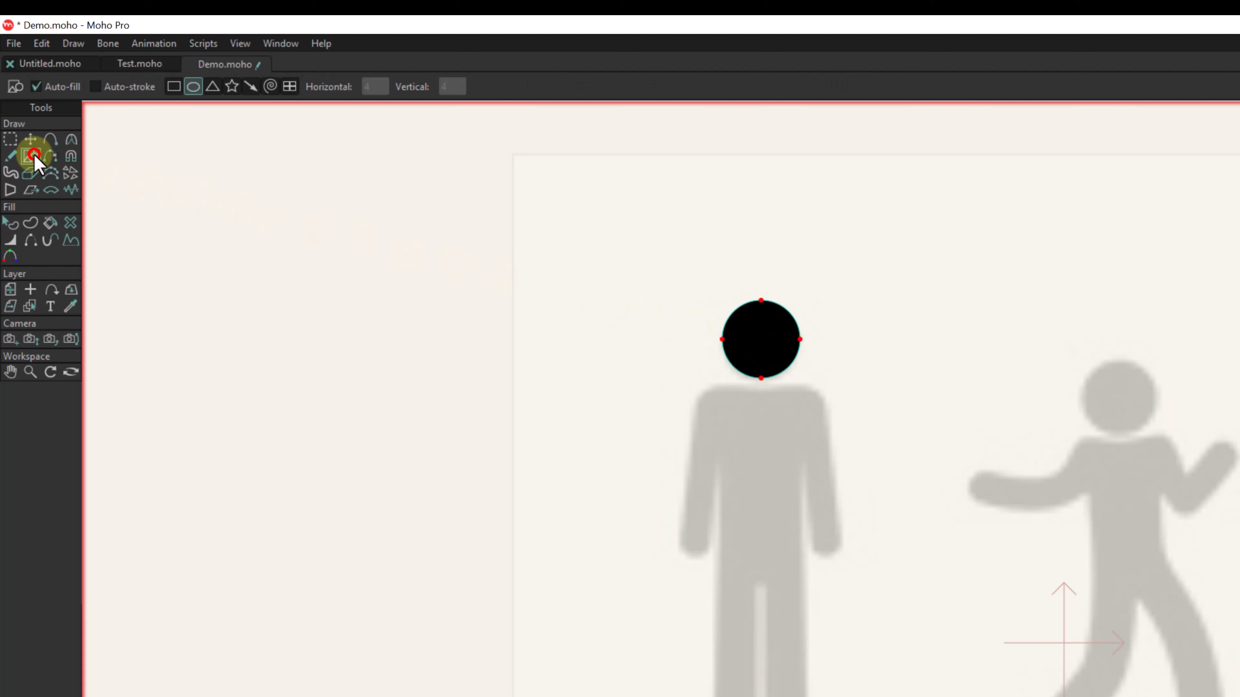
pyautogui.click(173, 87)
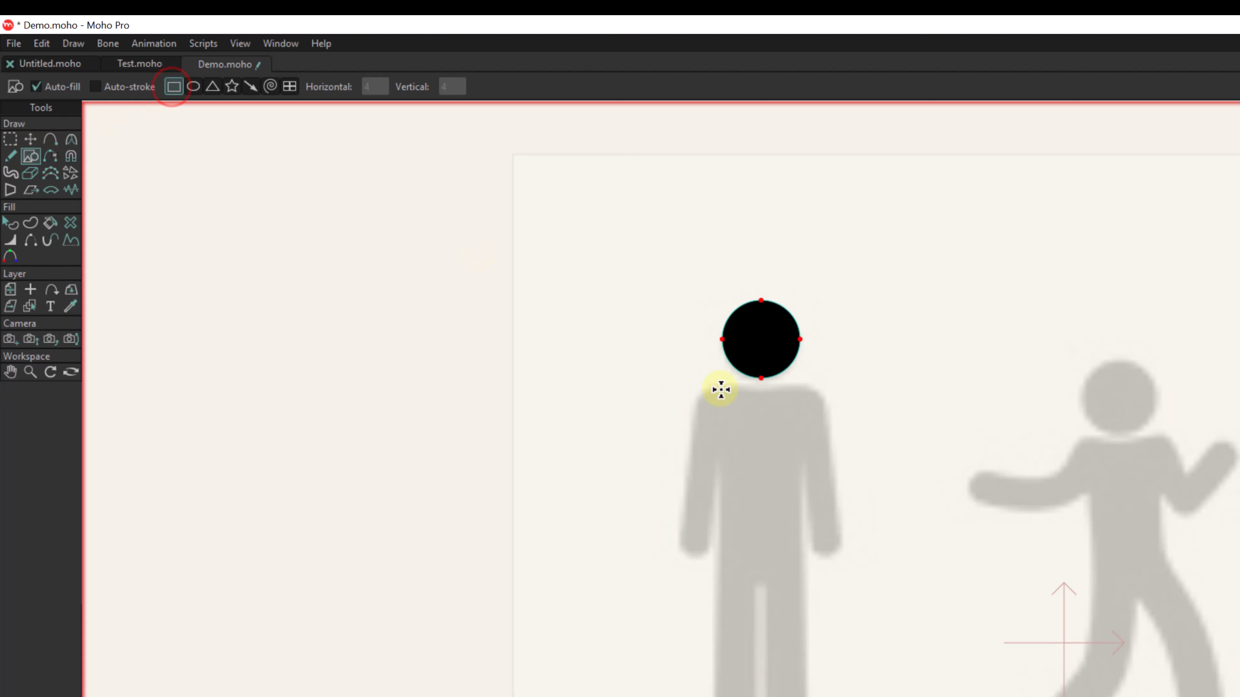
pyautogui.moveTo(720, 390); pyautogui.dragTo(808, 562)
pyautogui.press('t')
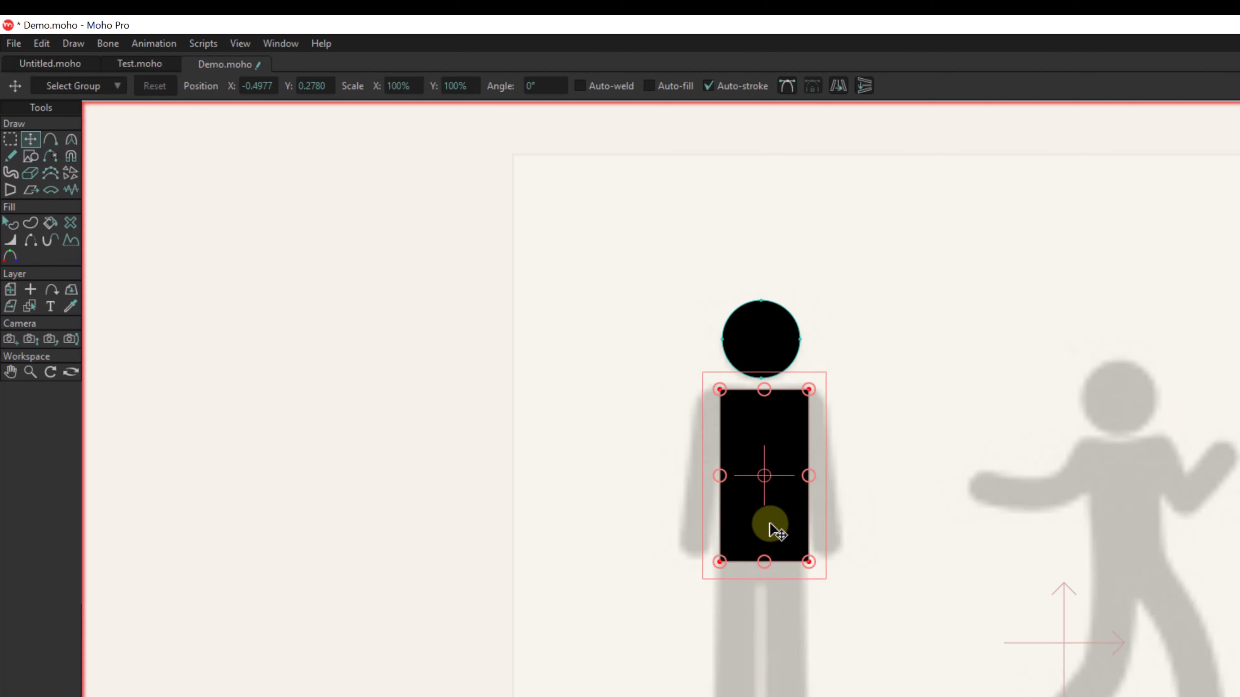
pyautogui.click(721, 476)
pyautogui.moveTo(720, 475); pyautogui.dragTo(715, 477)
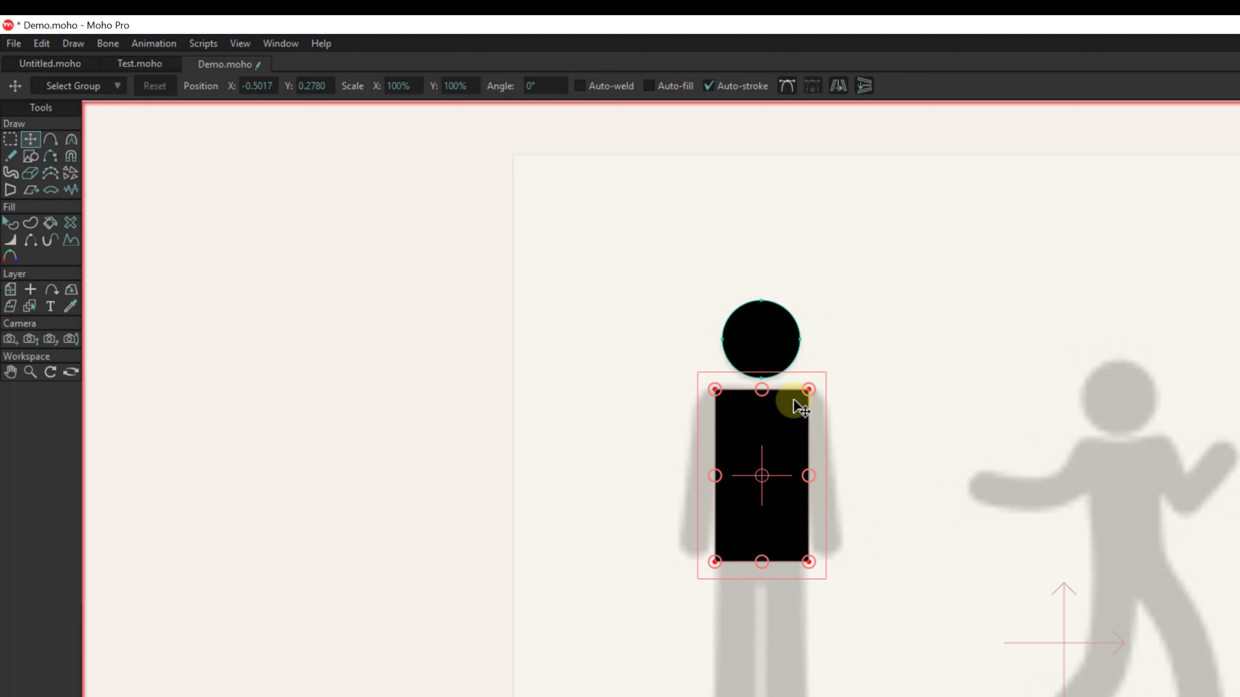
# - Draw a black rectangle from the torso's lower left corner down to the foot to cover the standing figure's left-hand leg
pyautogui.click(53, 139)
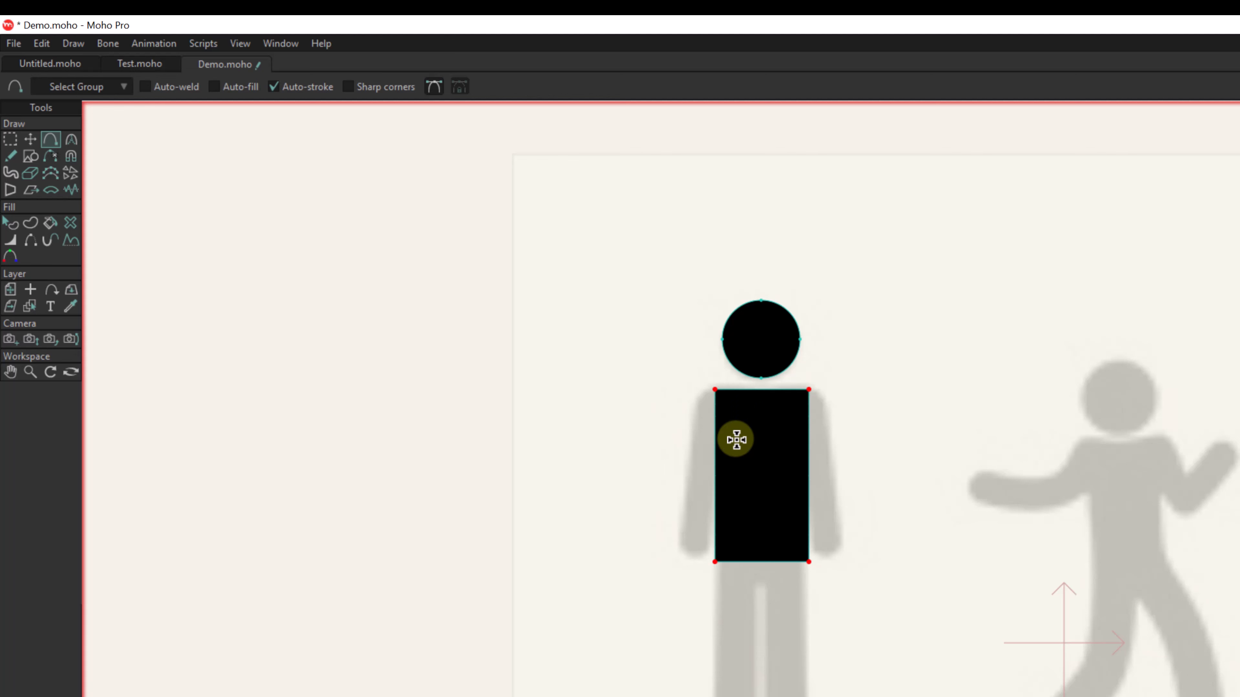
pyautogui.click(34, 155)
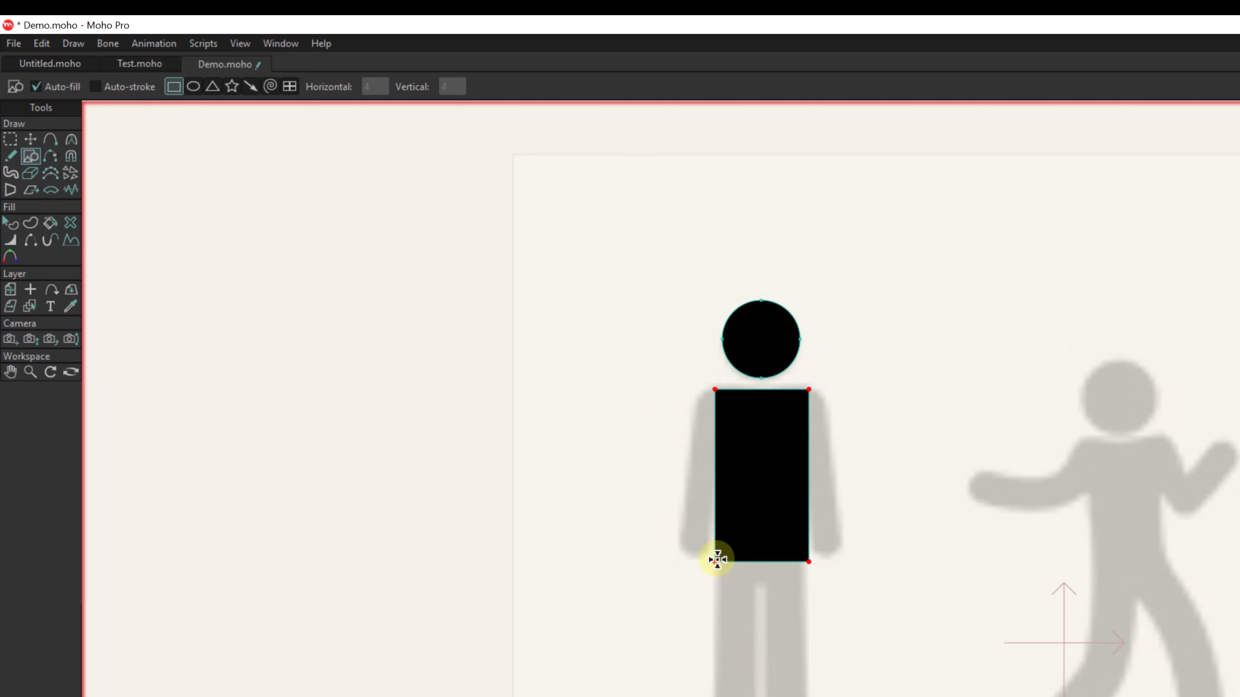
pyautogui.moveTo(716, 559)
pyautogui.mouseDown()
pyautogui.moveTo(748, 684)
pyautogui.moveTo(762, 696)
pyautogui.mouseUp()
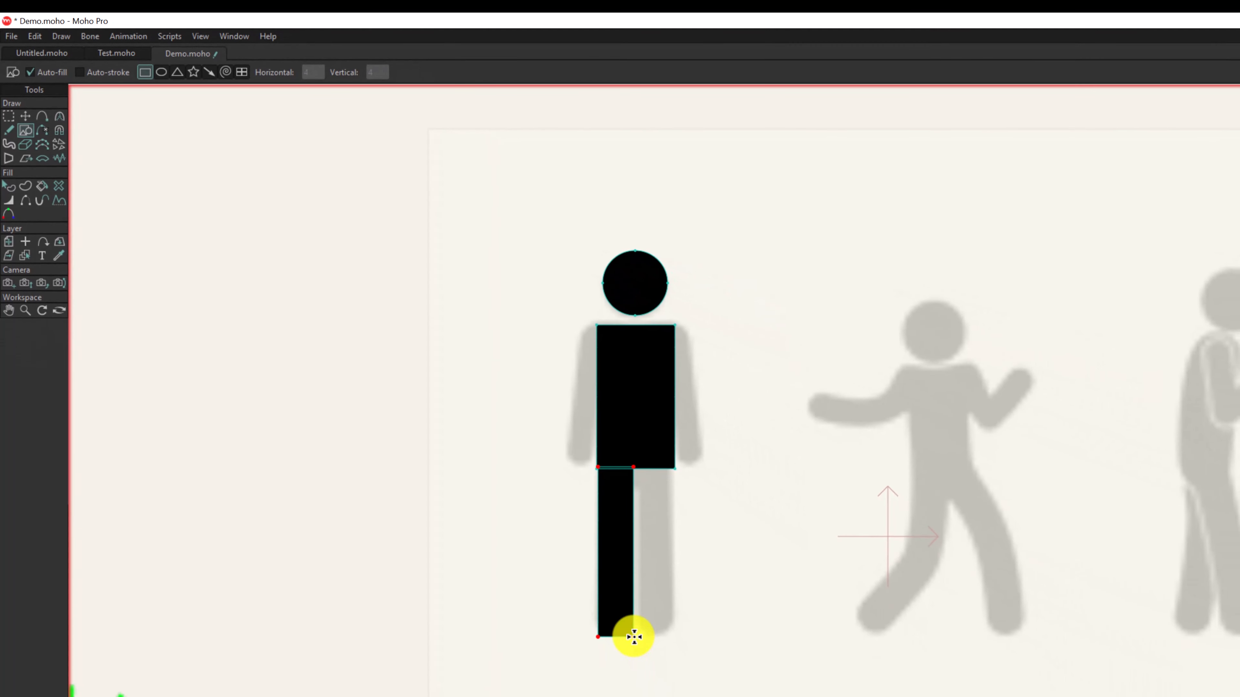
pyautogui.moveTo(633, 636); pyautogui.dragTo(633, 637)
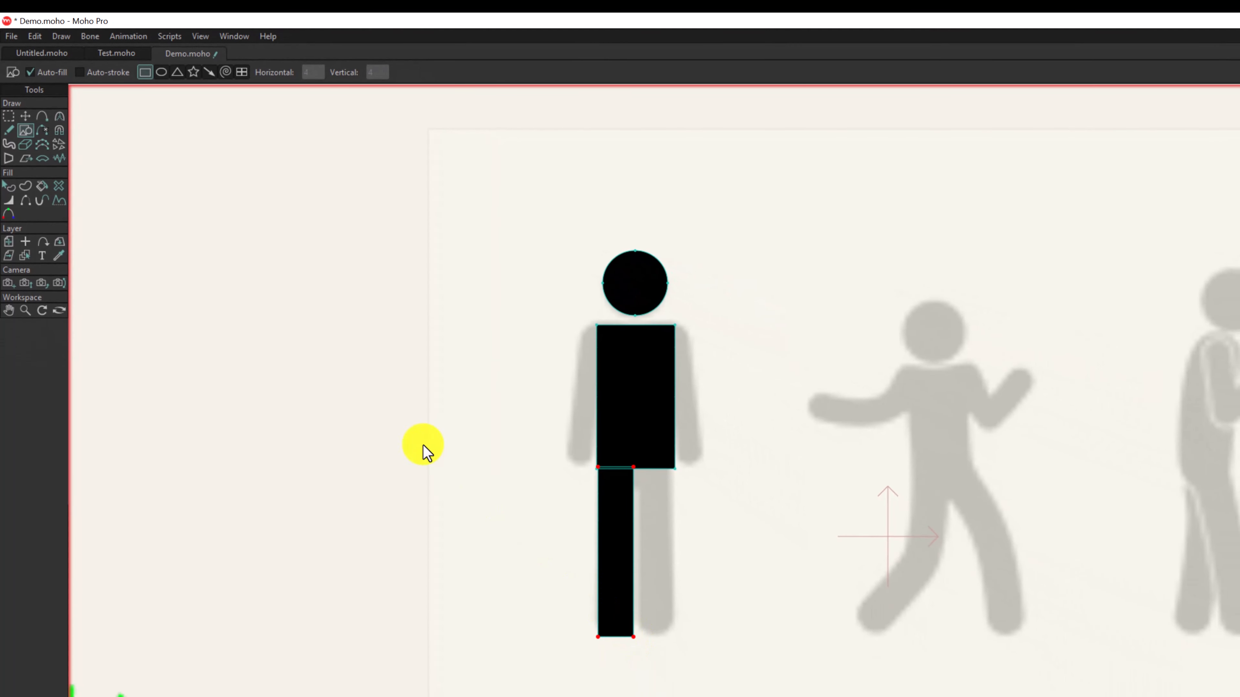
# - Add one point on each side edge of the black leg, just above its bottom corners
pyautogui.click(60, 115)
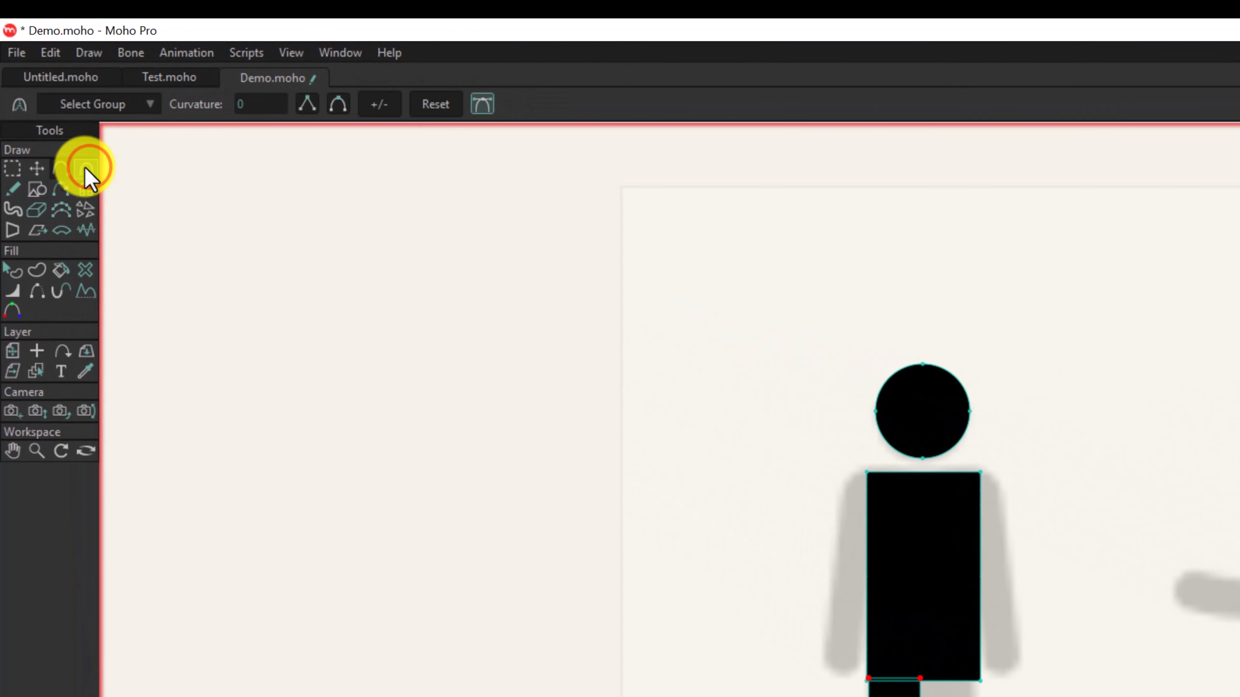
pyautogui.click(14, 169)
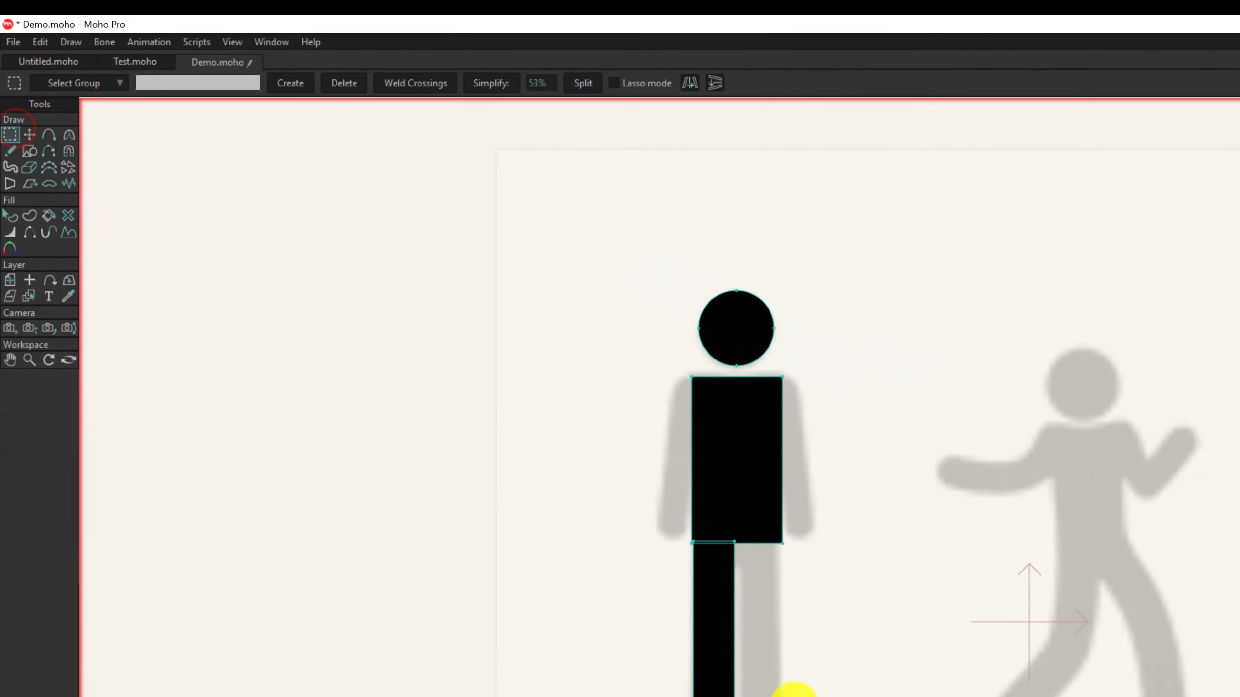
pyautogui.moveTo(641, 567); pyautogui.dragTo(465, 643)
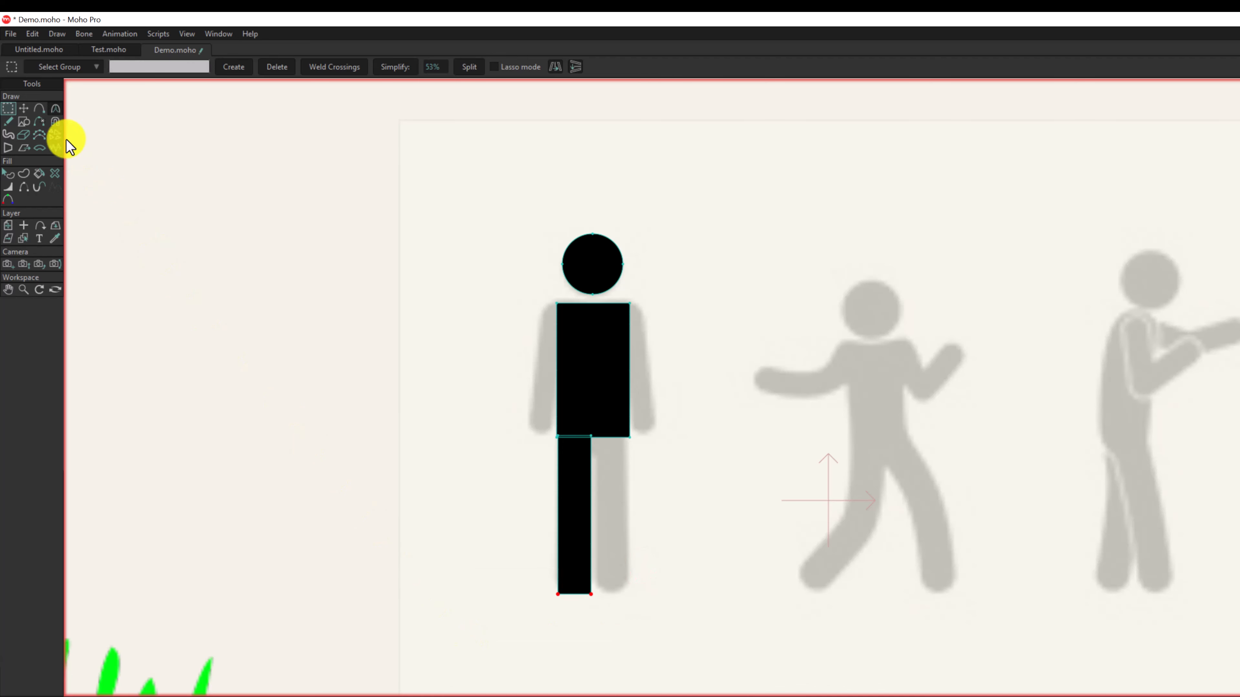
pyautogui.click(39, 107)
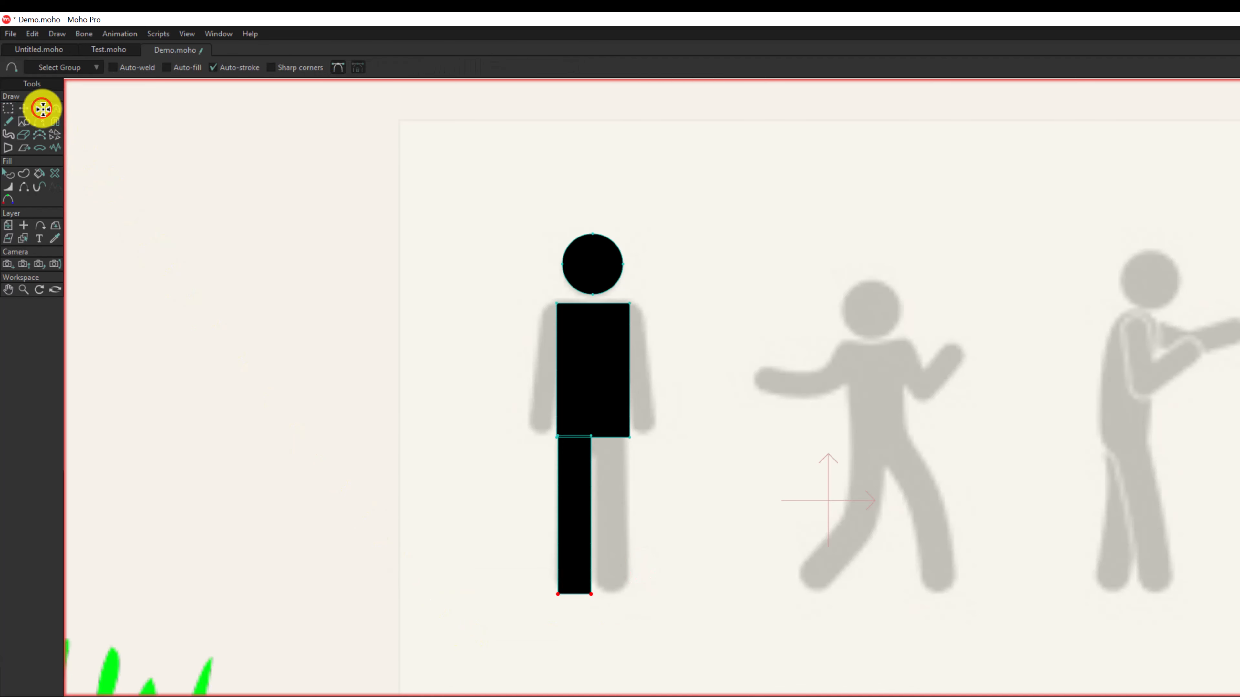
pyautogui.click(590, 573)
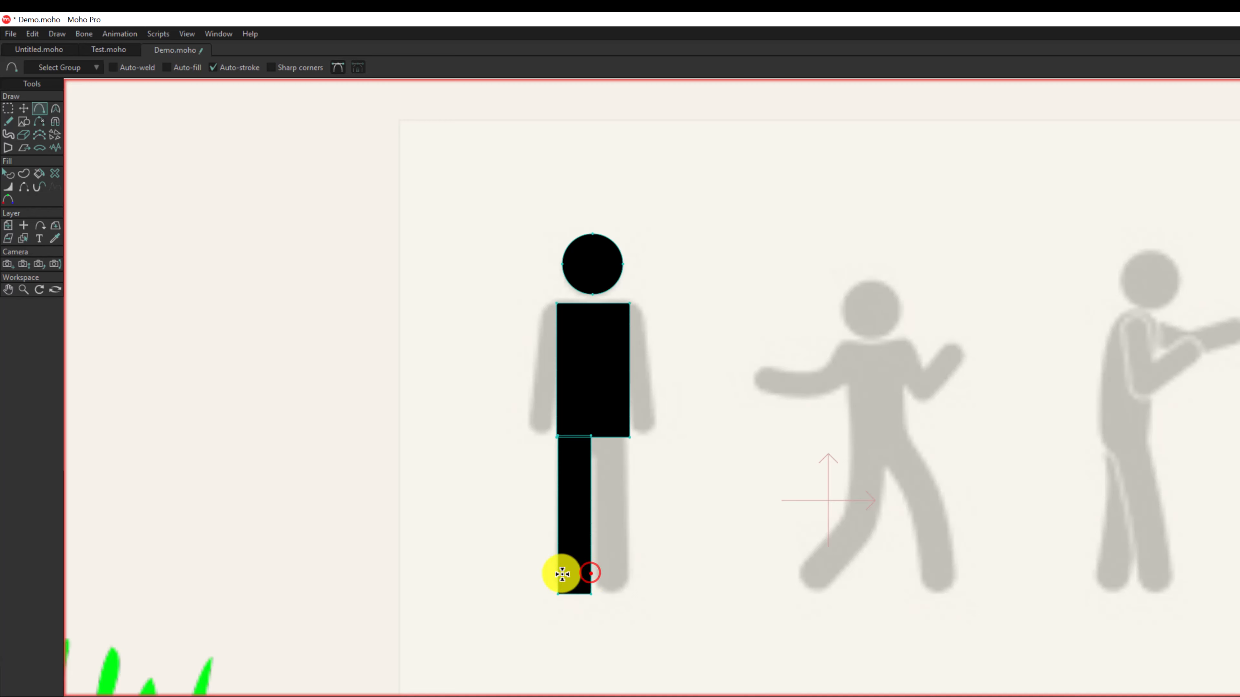
pyautogui.click(562, 574)
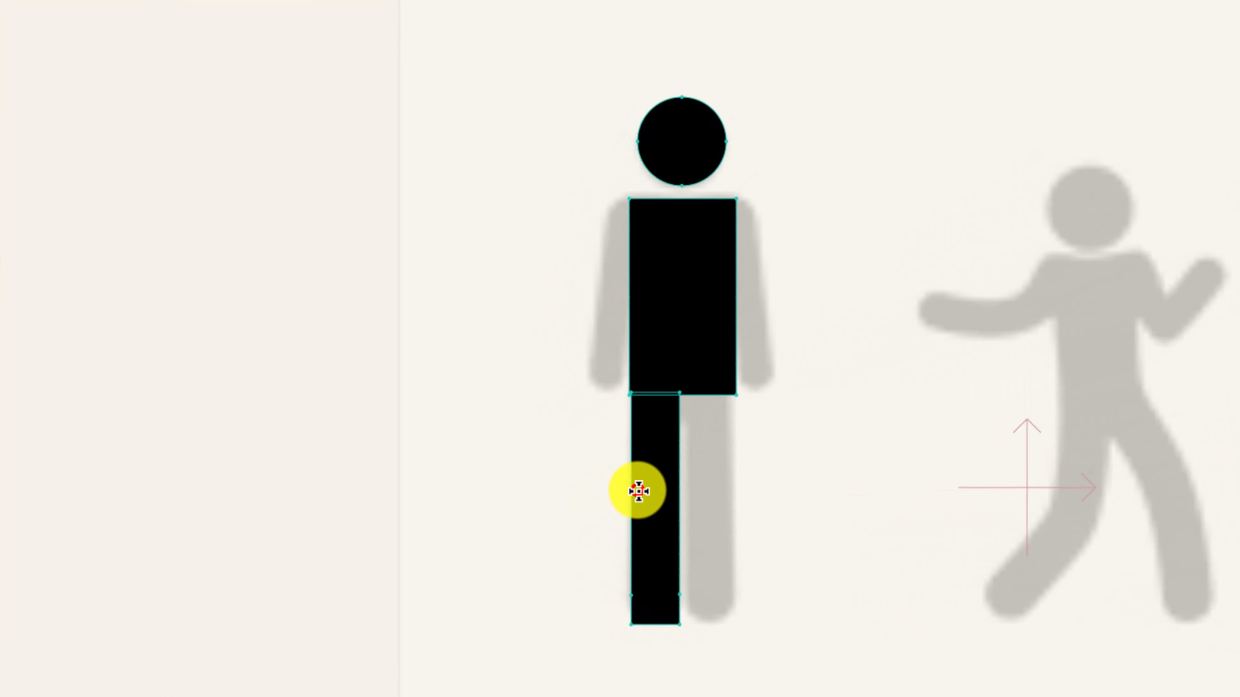
# - Add two closely spaced points on each side edge of the black leg at knee height
pyautogui.click(638, 490)
pyautogui.click(634, 508)
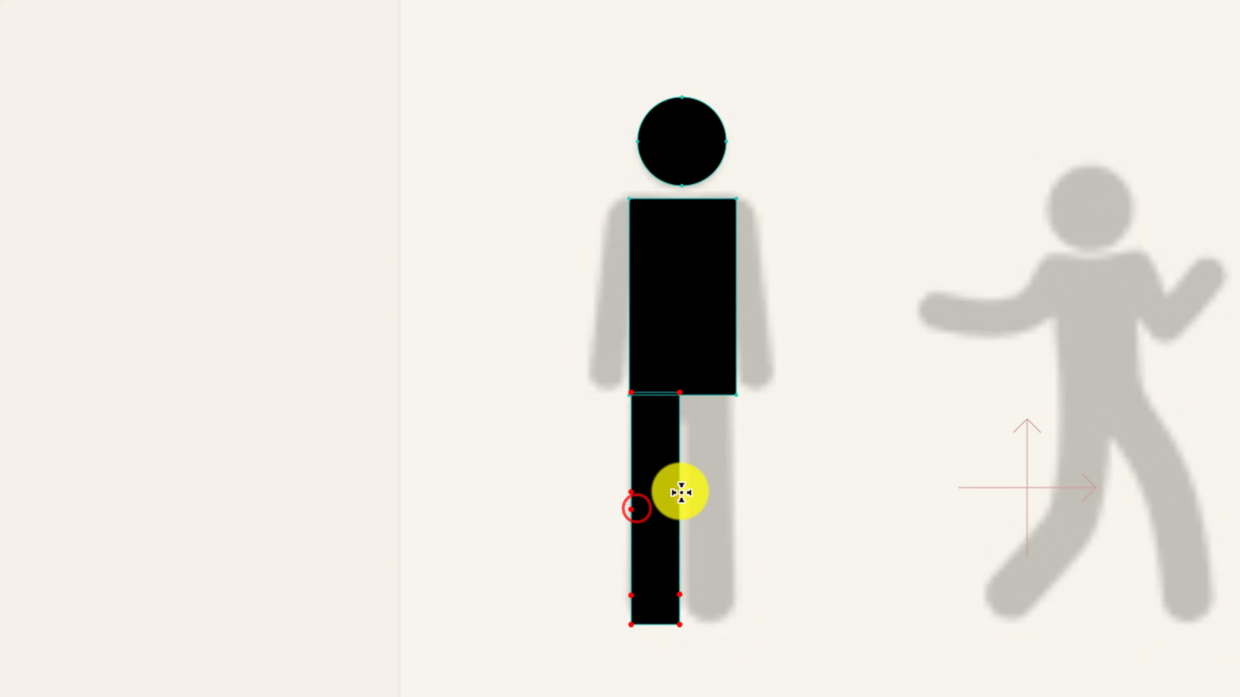
pyautogui.click(680, 491)
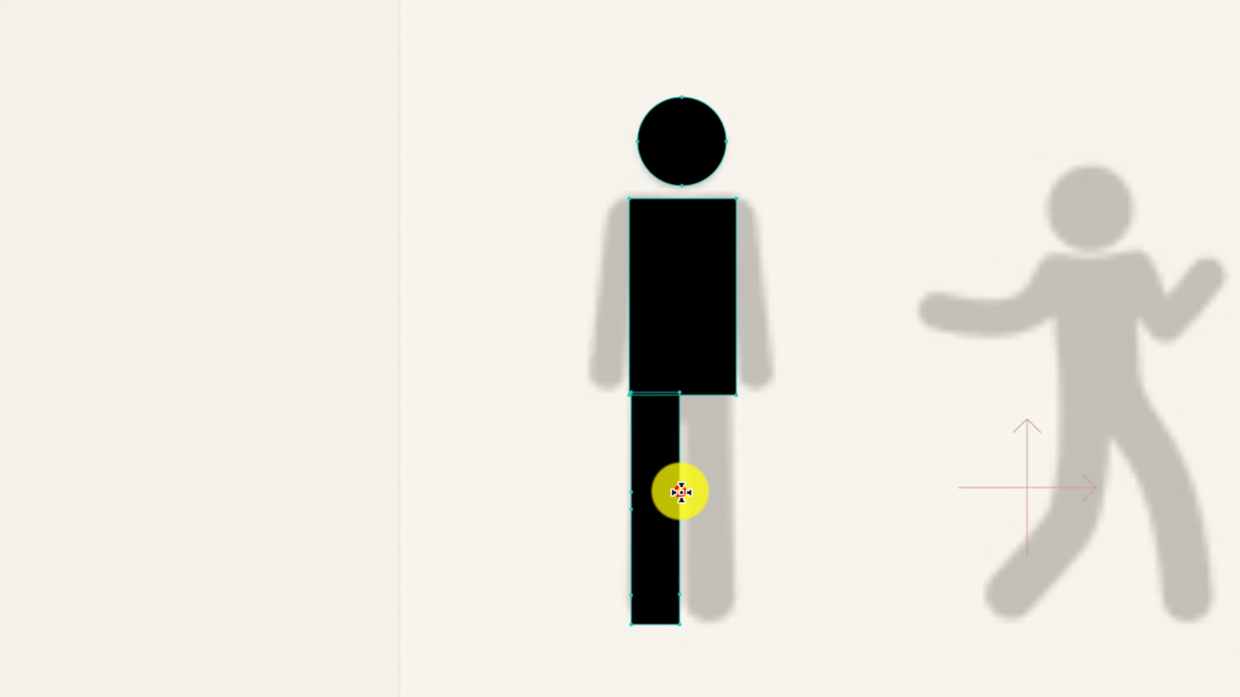
pyautogui.click(679, 508)
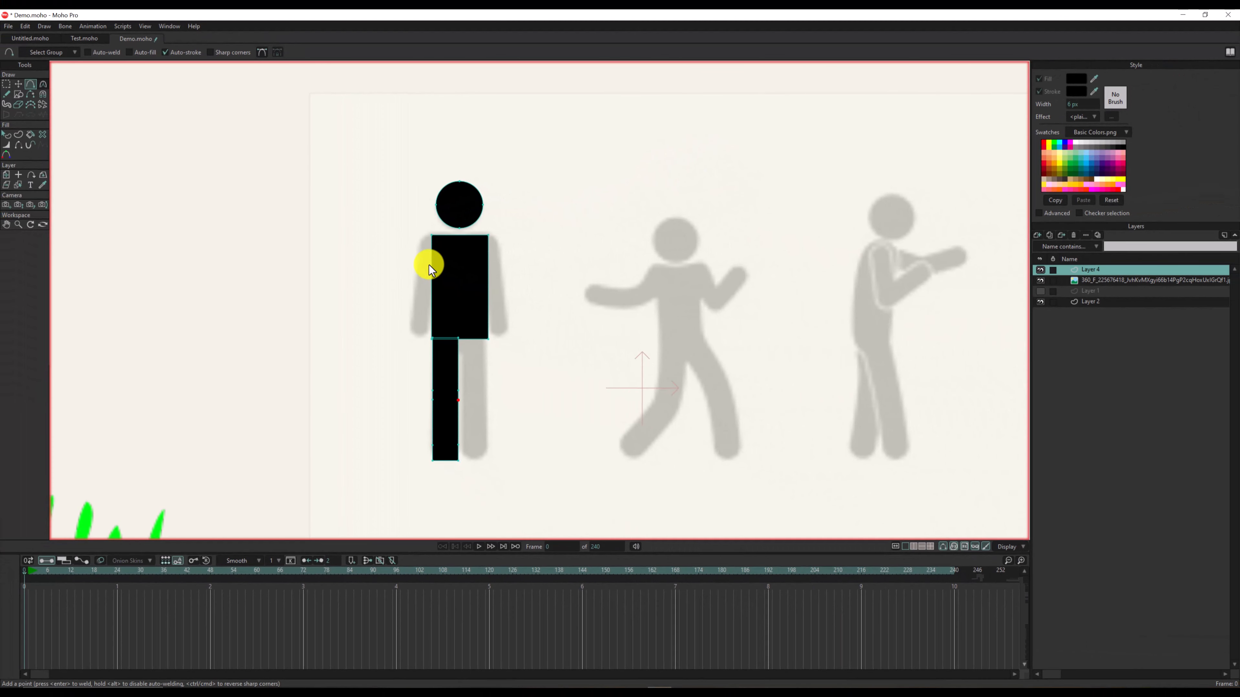
# - Select the leg's two bottom points and round them with a curvature of about 0.37
pyautogui.click(6, 84)
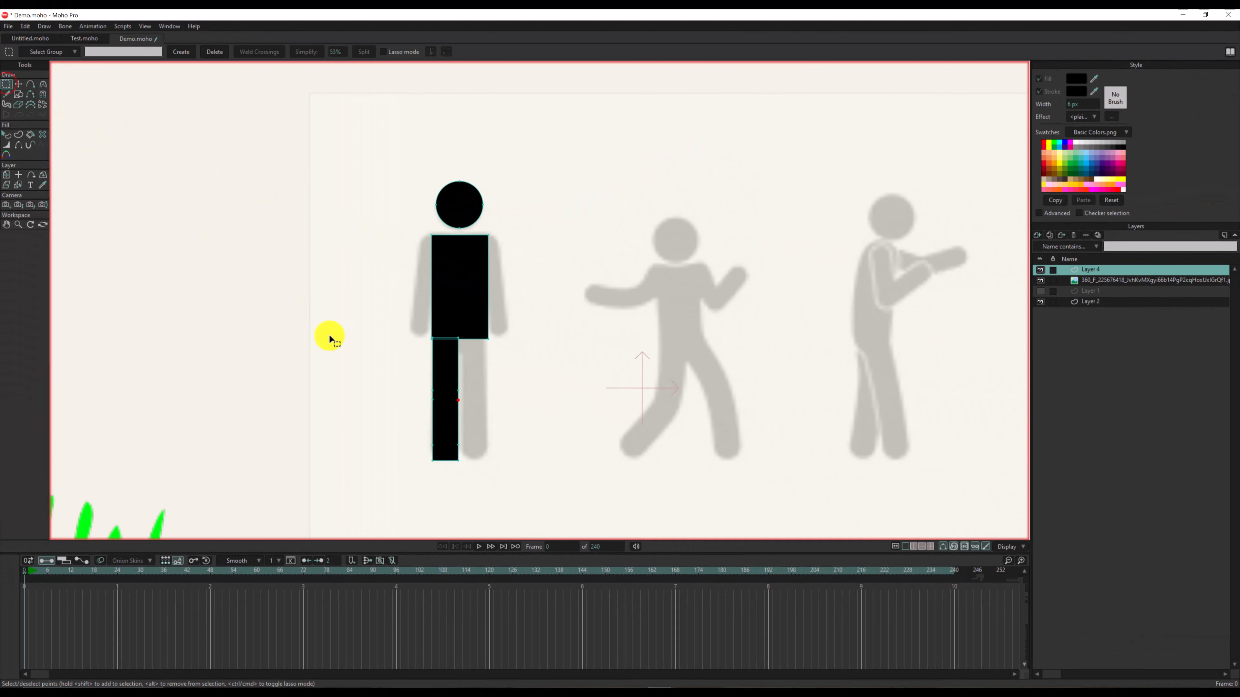
pyautogui.moveTo(475, 450); pyautogui.dragTo(380, 486)
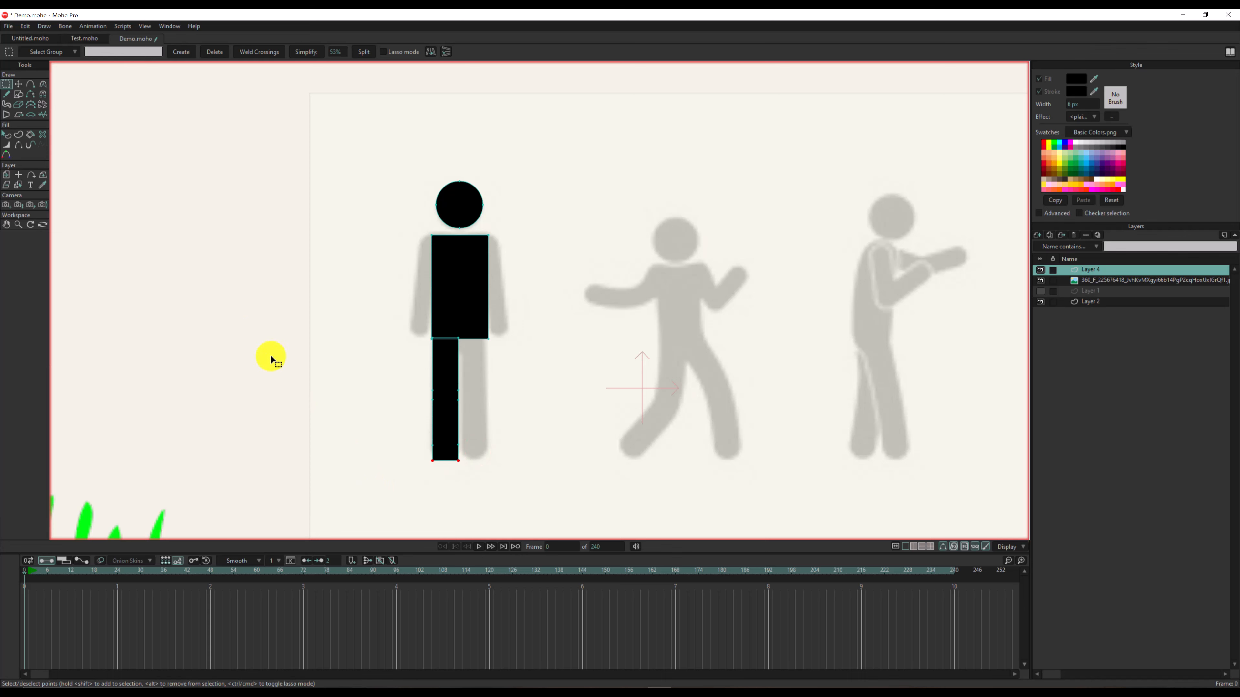
pyautogui.click(44, 84)
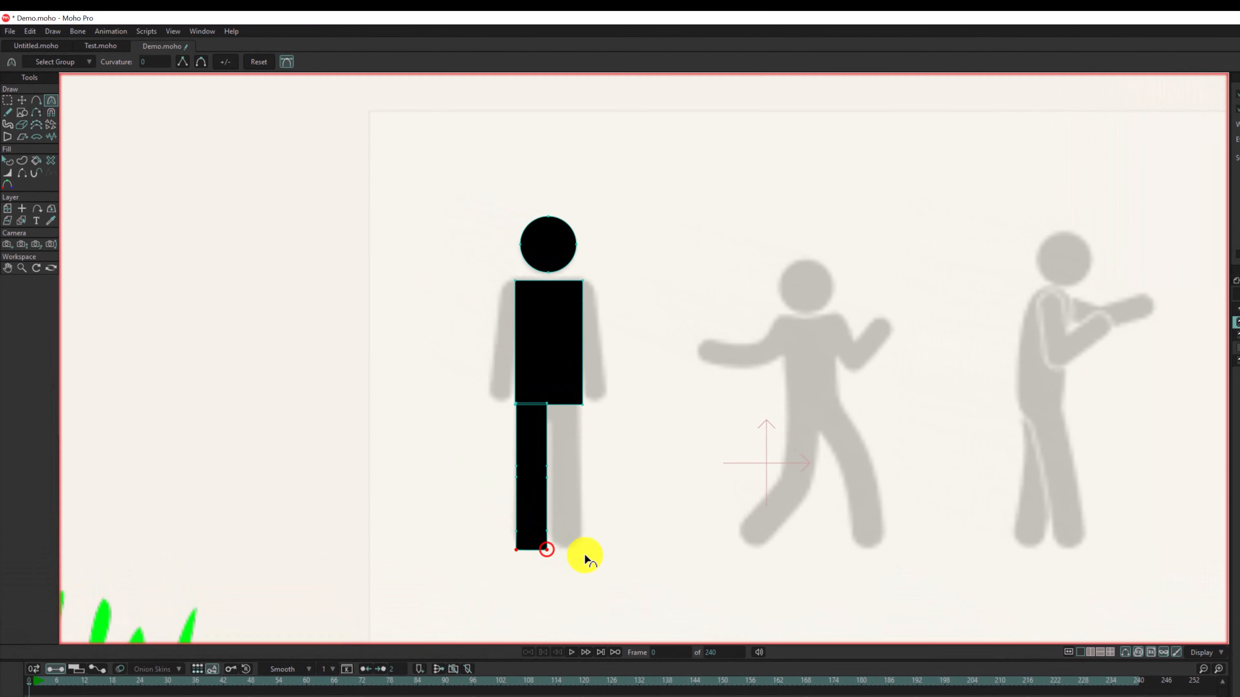
pyautogui.moveTo(585, 553); pyautogui.dragTo(786, 552)
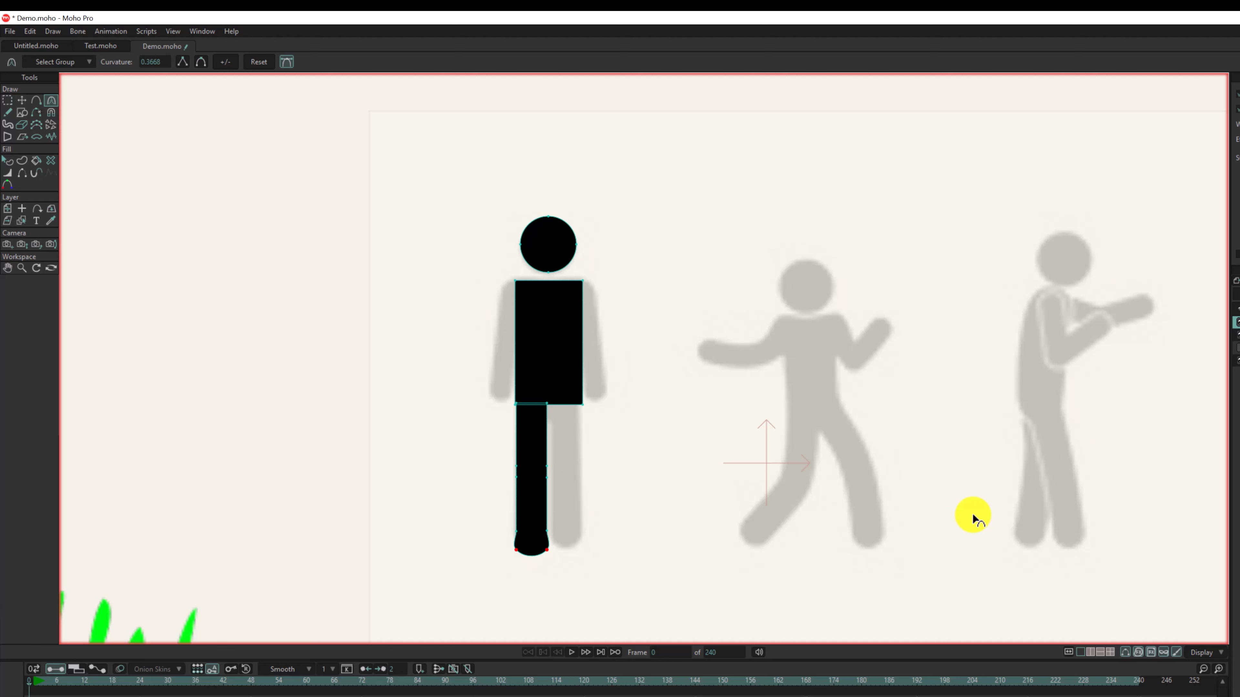
# - Scale the leg's two bottom points inward to narrow the rounded foot
pyautogui.click(22, 100)
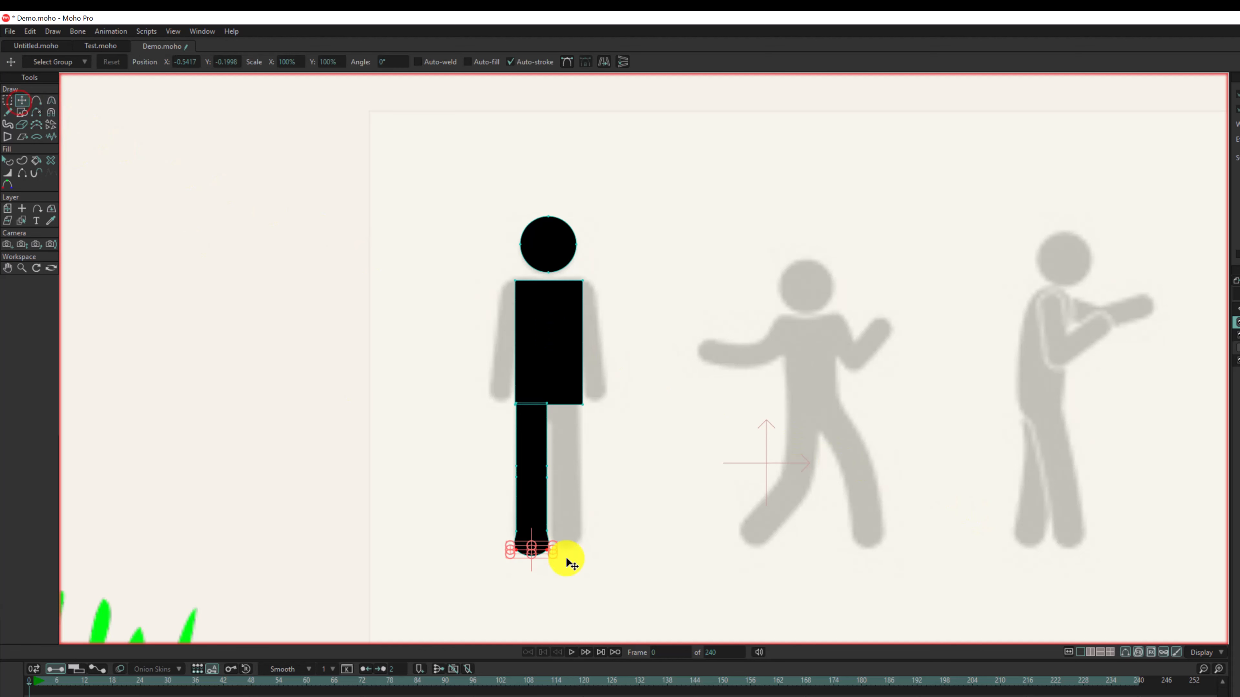
pyautogui.scroll(3, 571, 564)
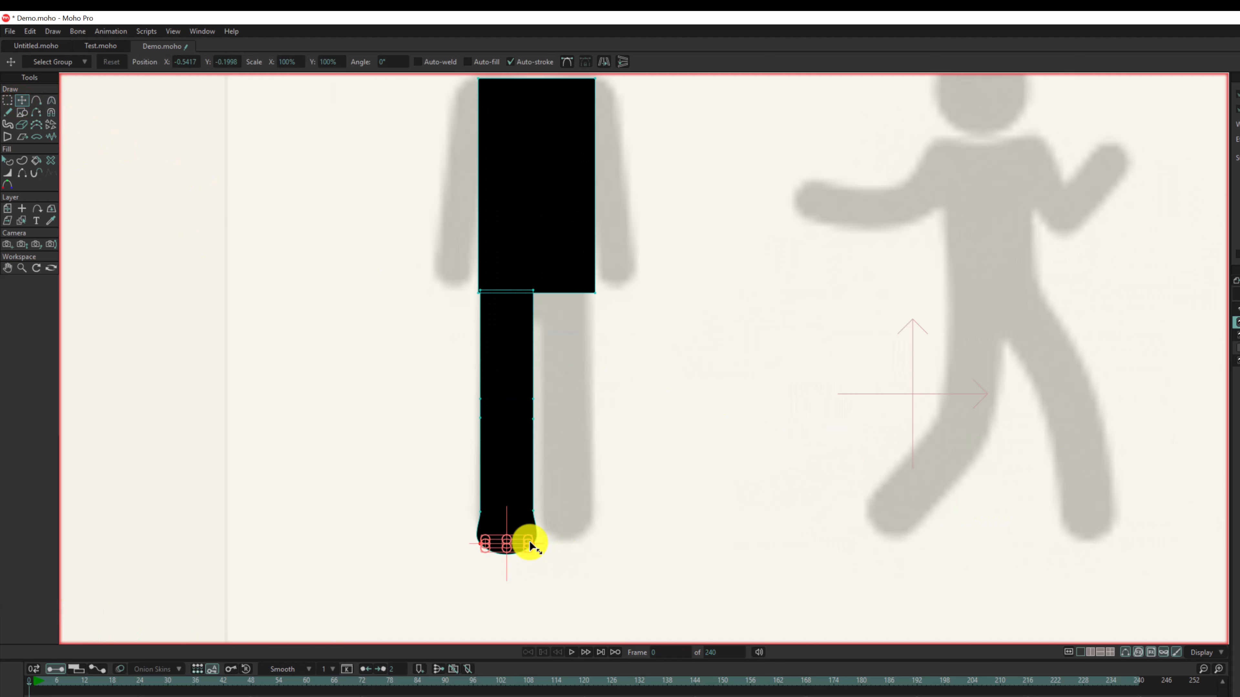
pyautogui.moveTo(529, 543); pyautogui.dragTo(542, 540)
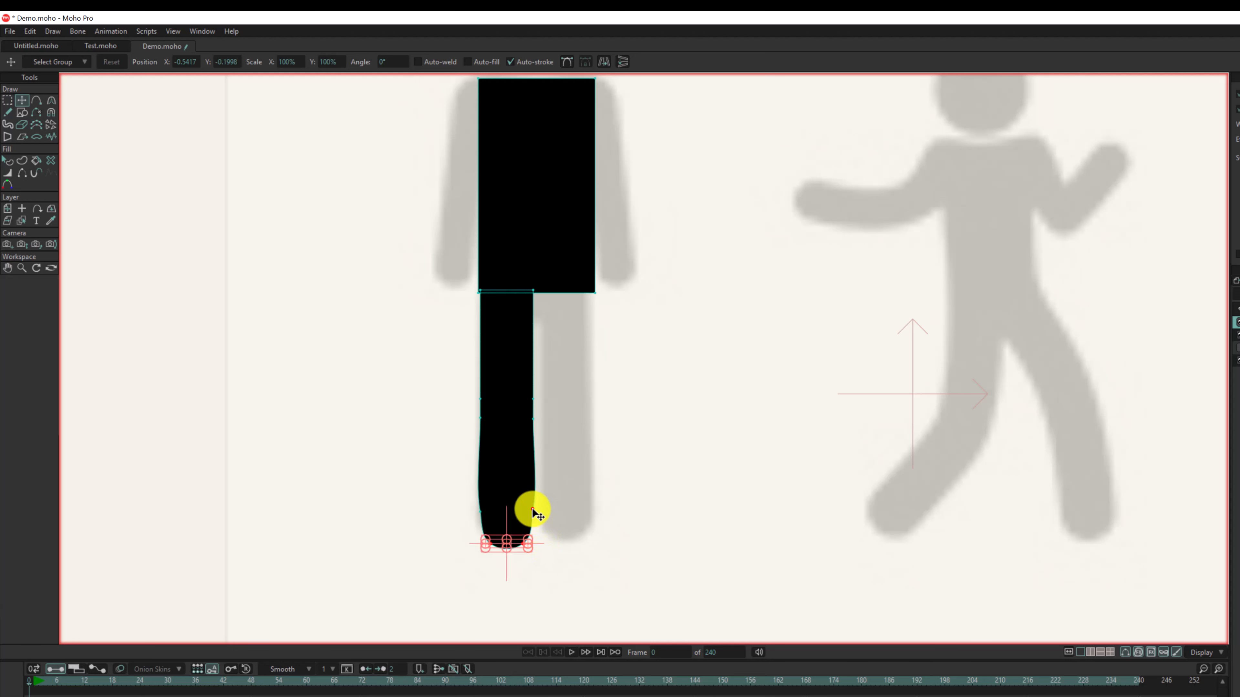
# - Select the two points just above the rounded foot and reduce their curvature to 0 to straighten the leg's sides
pyautogui.click(534, 515)
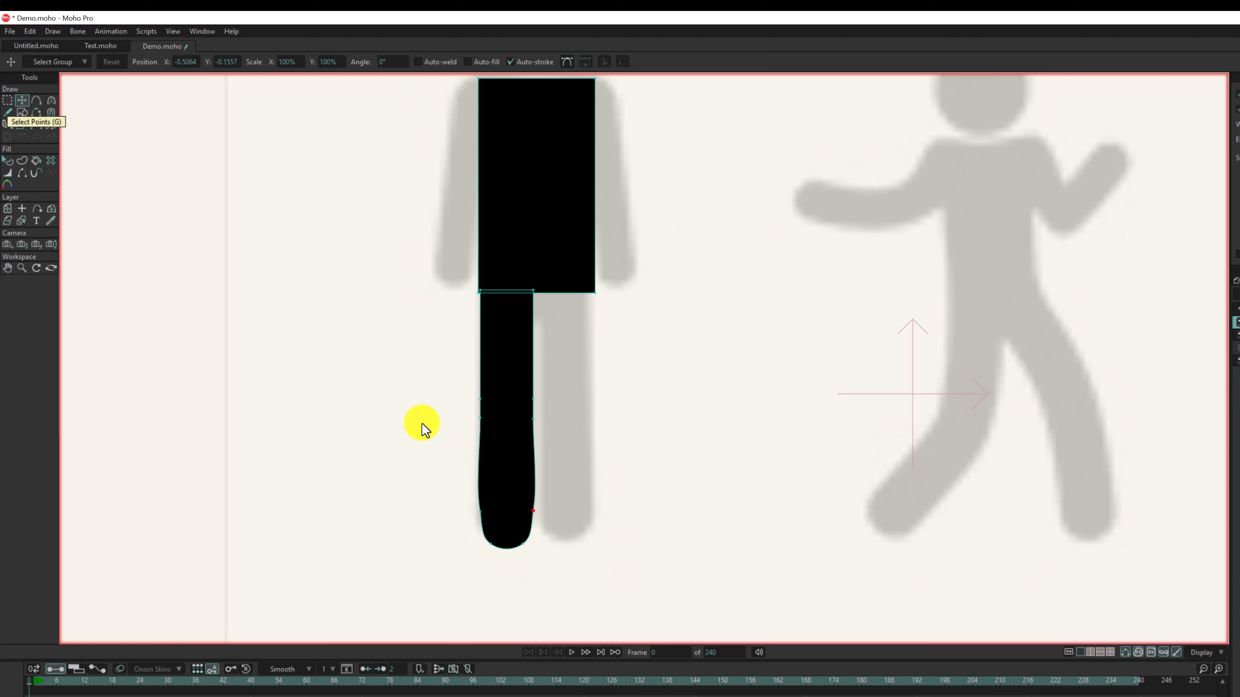
pyautogui.click(7, 100)
pyautogui.moveTo(556, 489); pyautogui.dragTo(421, 528)
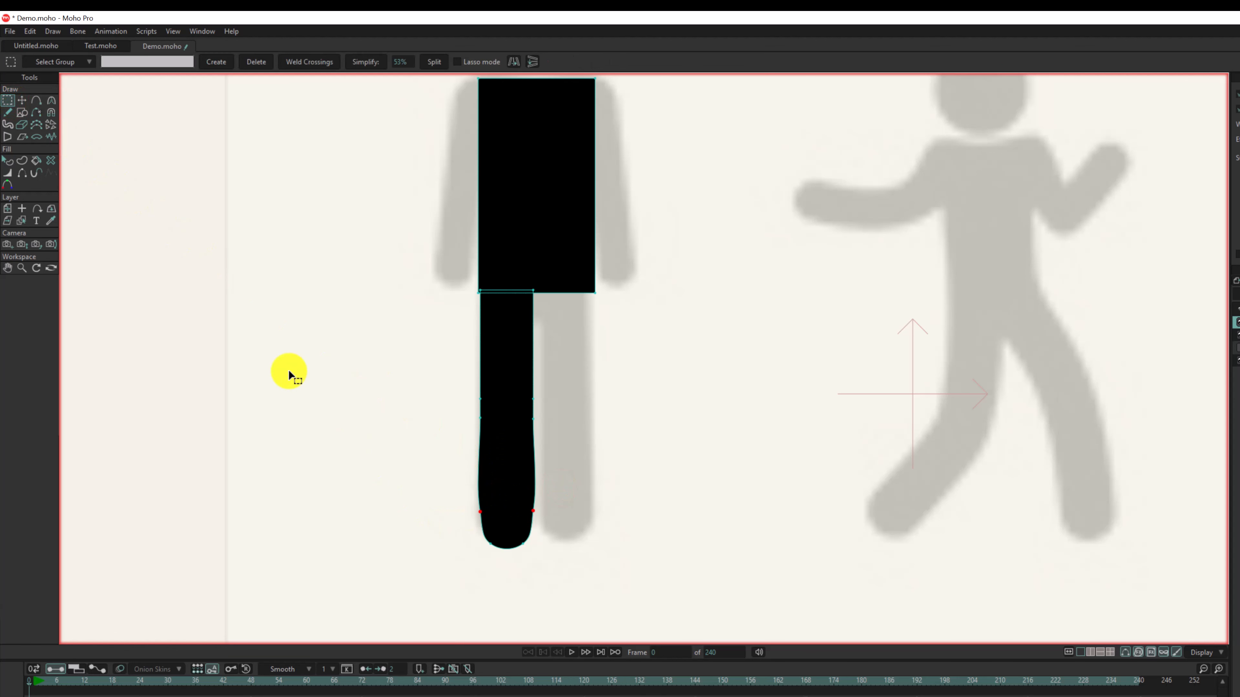
pyautogui.click(55, 100)
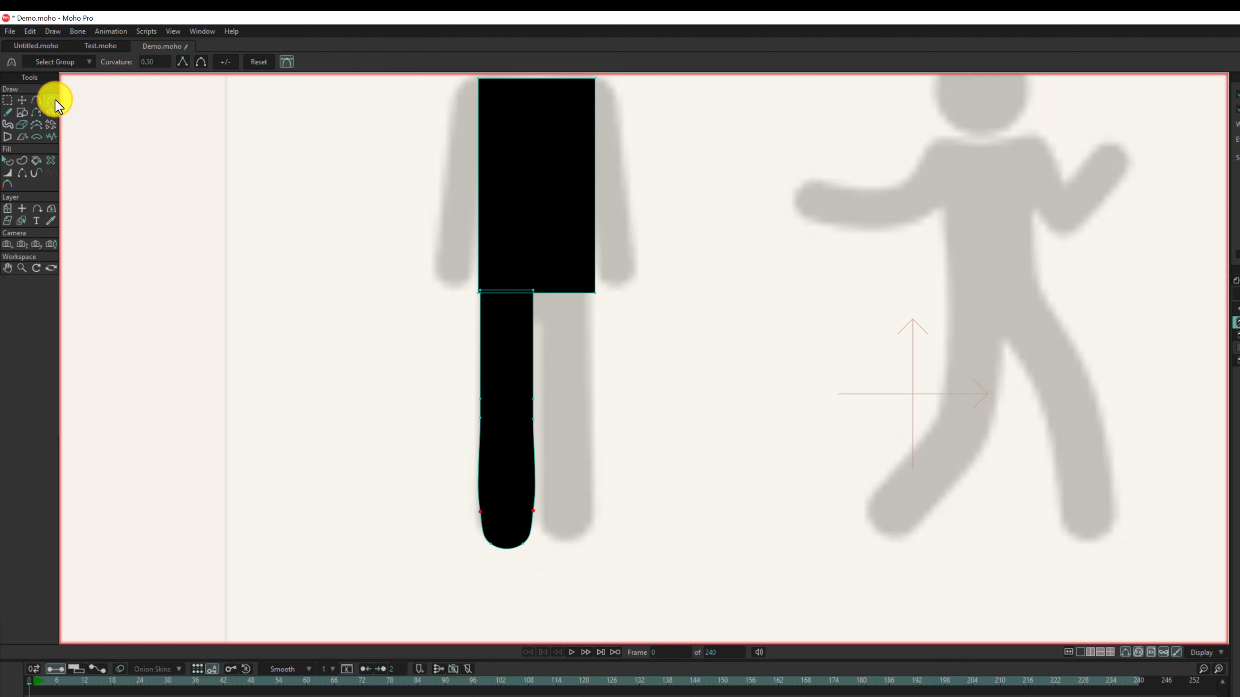
pyautogui.moveTo(531, 509); pyautogui.dragTo(1, 549)
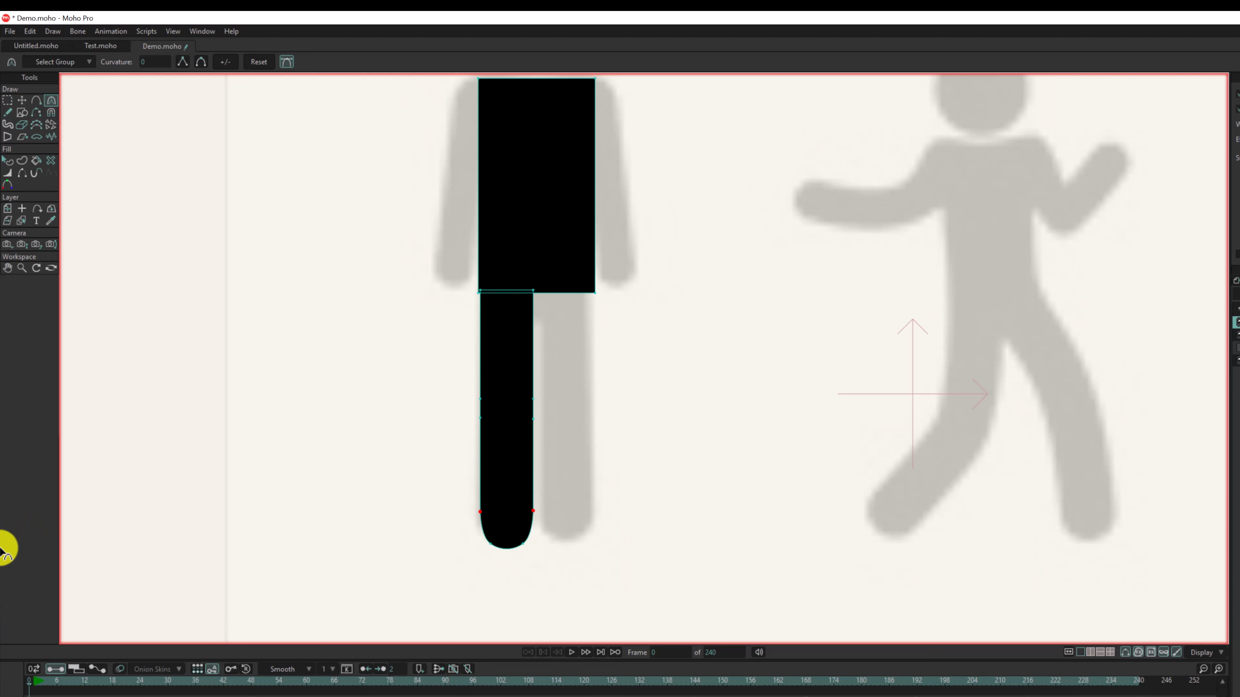
# - Duplicate the finished leg shape and place the copy over the standing figure's other leg
pyautogui.scroll(-2, 1, 549)
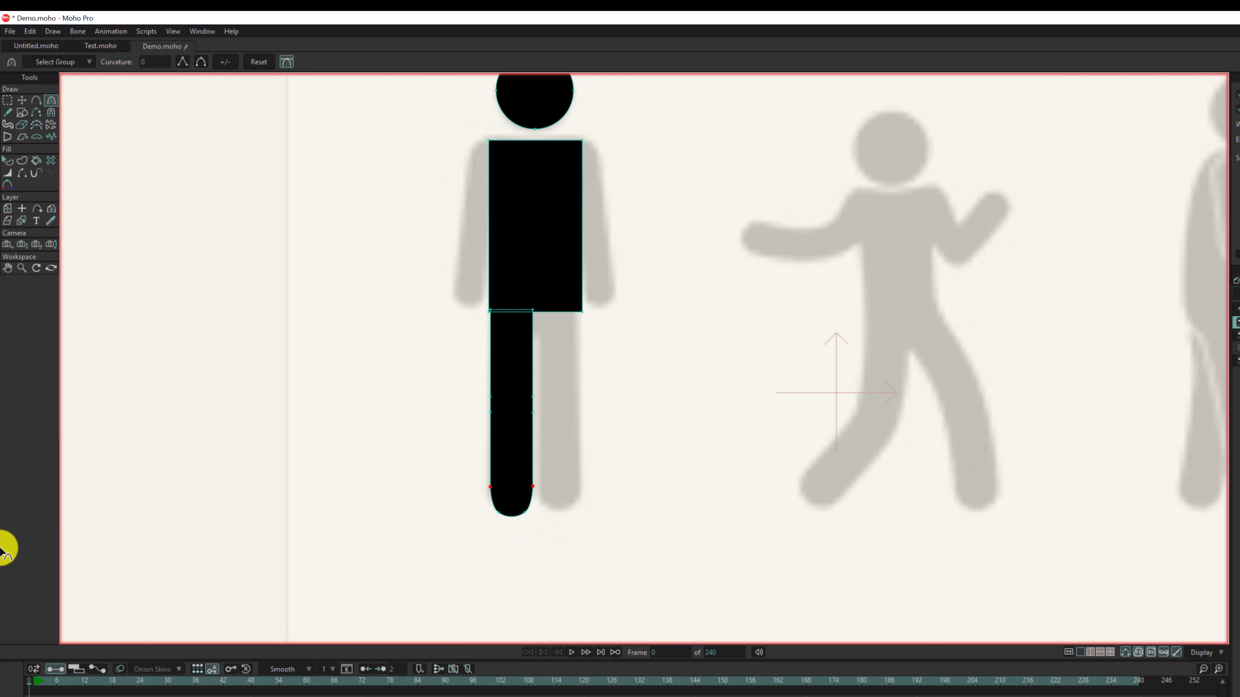
pyautogui.click(22, 100)
pyautogui.doubleClick(509, 417)
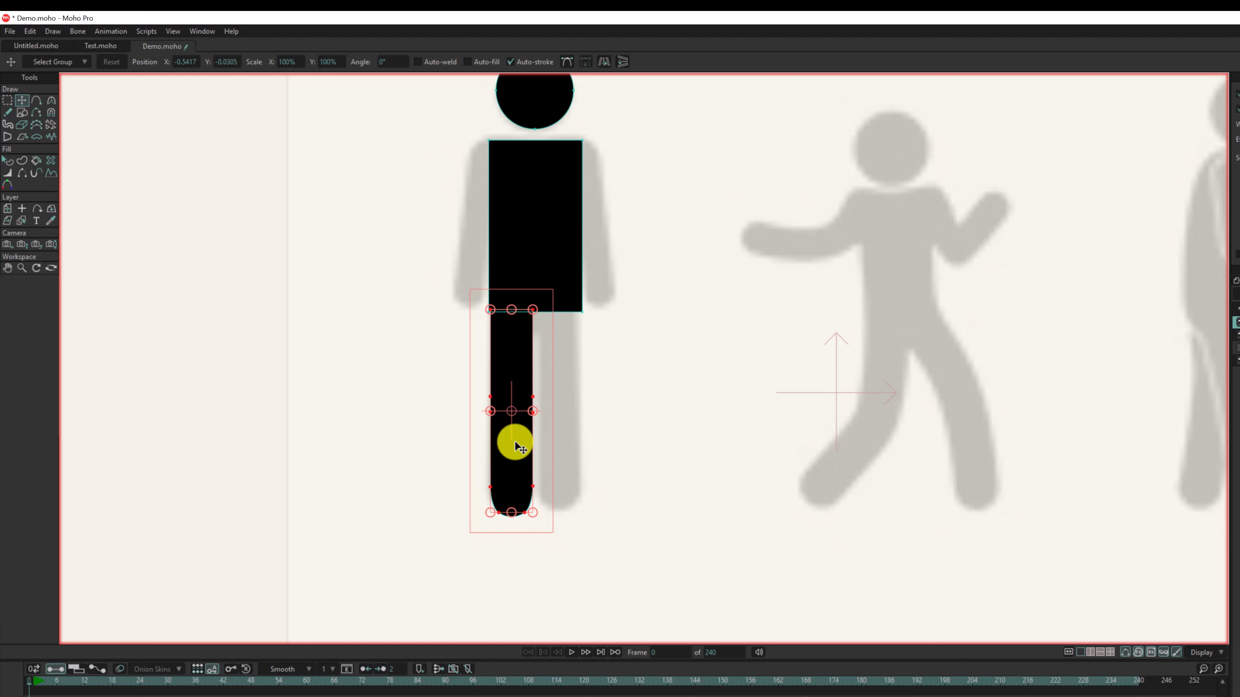
pyautogui.hotkey('ctrl', 'c')
pyautogui.hotkey('ctrl', 'v')
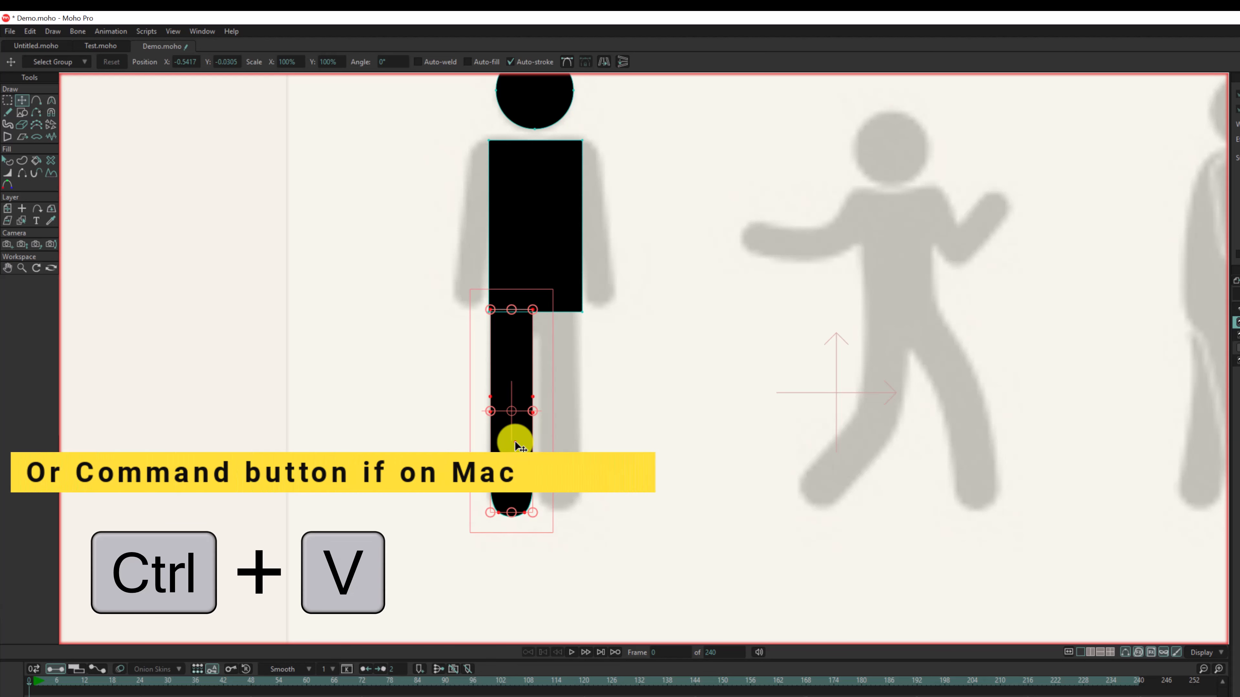
pyautogui.moveTo(514, 441); pyautogui.dragTo(563, 440)
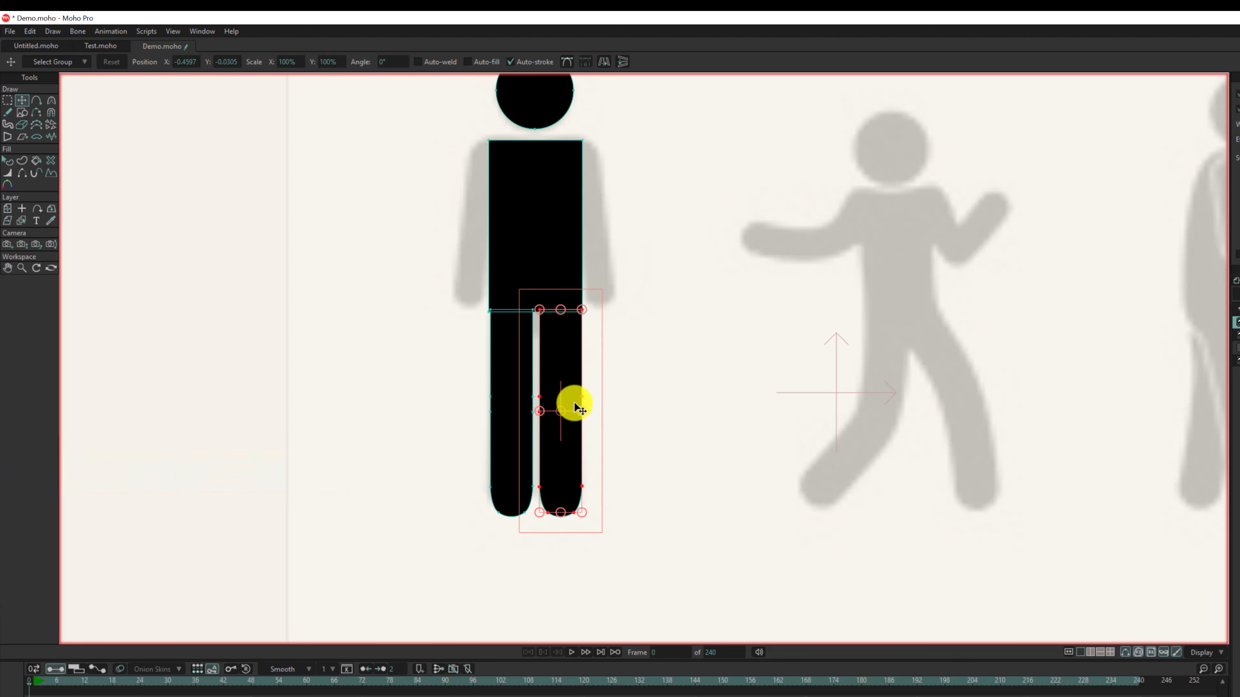
# - Duplicate the leg again, move the copy up over the left side of the torso and shorten it to arm length
pyautogui.hotkey('ctrl', 'c')
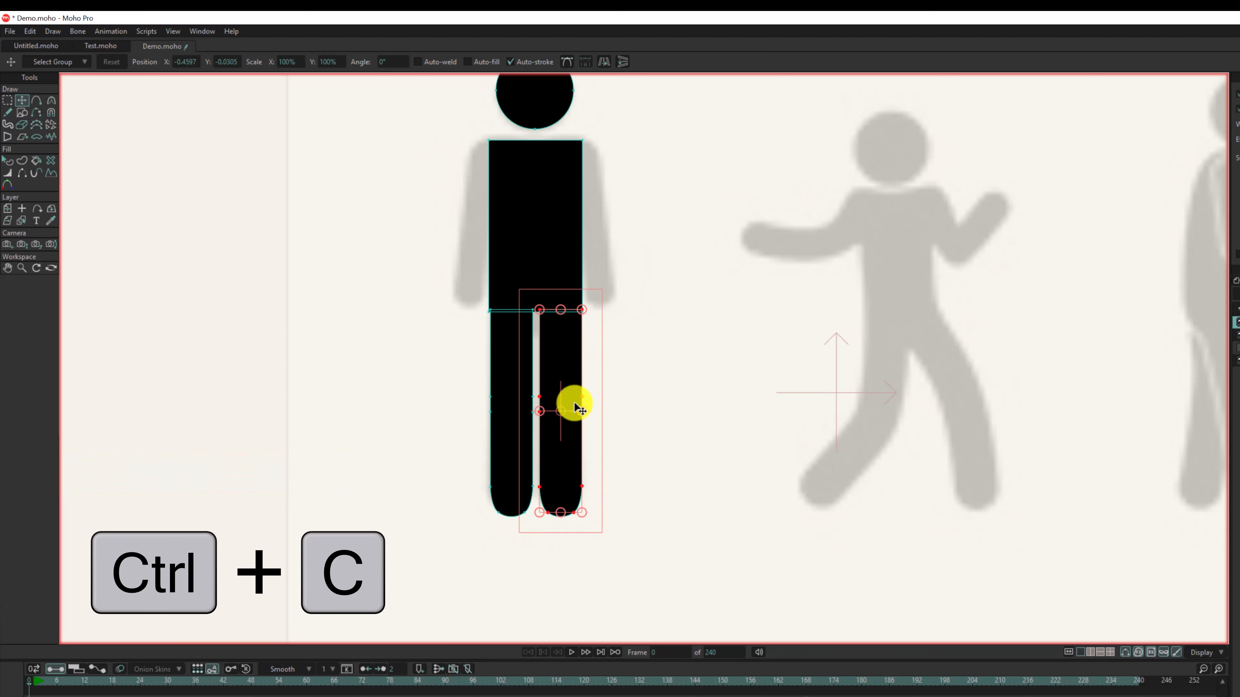
pyautogui.hotkey('ctrl', 'v')
pyautogui.moveTo(570, 429); pyautogui.dragTo(476, 239)
pyautogui.moveTo(467, 137); pyautogui.dragTo(500, 176)
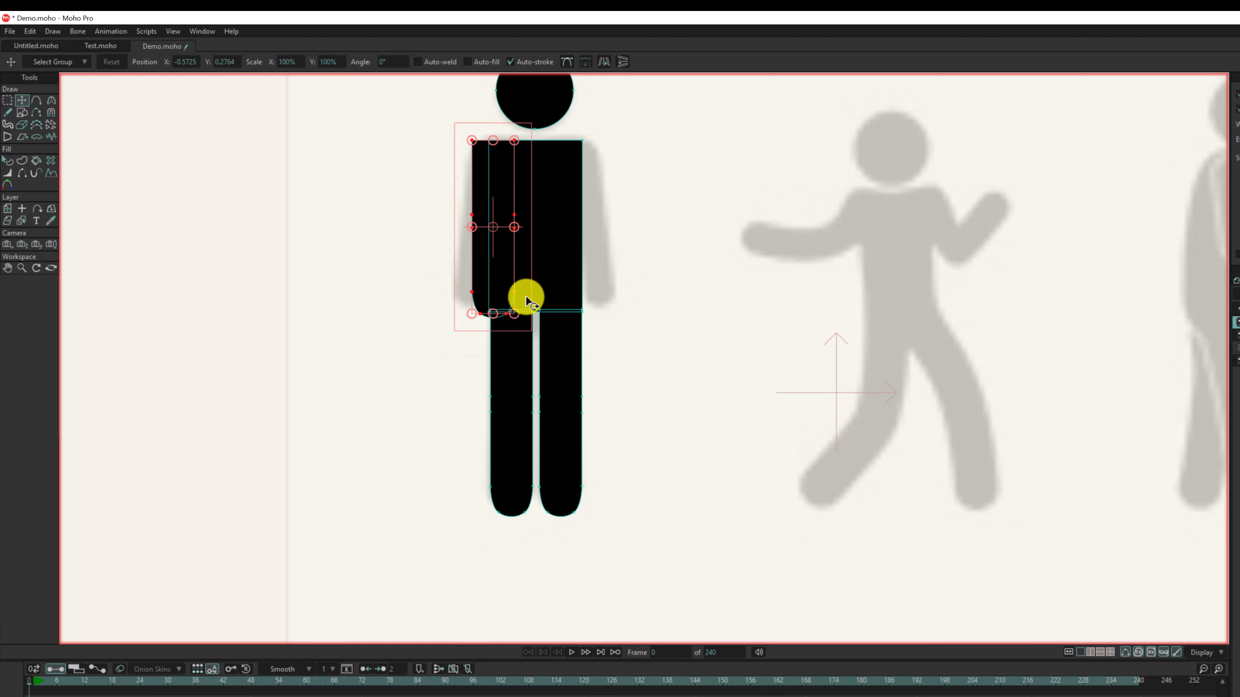
# - Rotate the arm shape outward to a diagonal pose and position its upper end at the torso's left shoulder
pyautogui.moveTo(529, 308); pyautogui.dragTo(487, 332)
pyautogui.moveTo(510, 203); pyautogui.dragTo(484, 204)
pyautogui.moveTo(514, 322); pyautogui.dragTo(481, 326)
pyautogui.moveTo(486, 183)
pyautogui.mouseDown()
pyautogui.moveTo(465, 172)
pyautogui.moveTo(473, 185)
pyautogui.mouseUp()
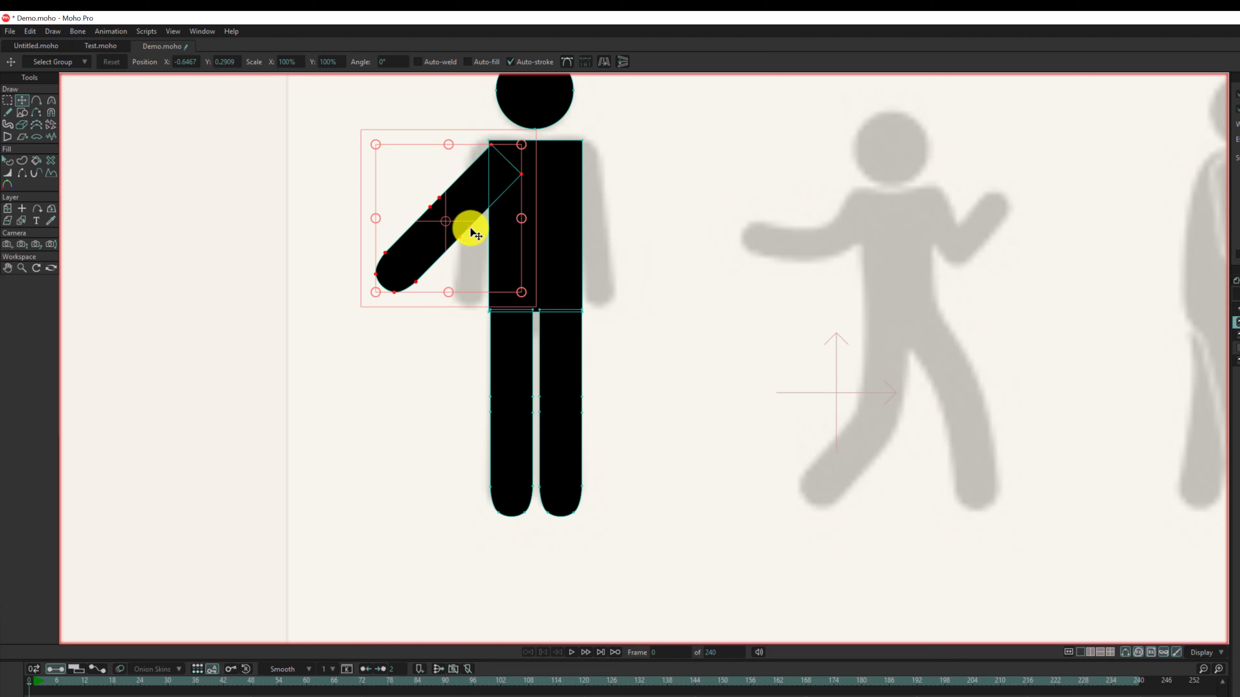
# - Duplicate the arm, flip the copy horizontally and align it with the torso's right shoulder
pyautogui.hotkey('ctrl', 'c')
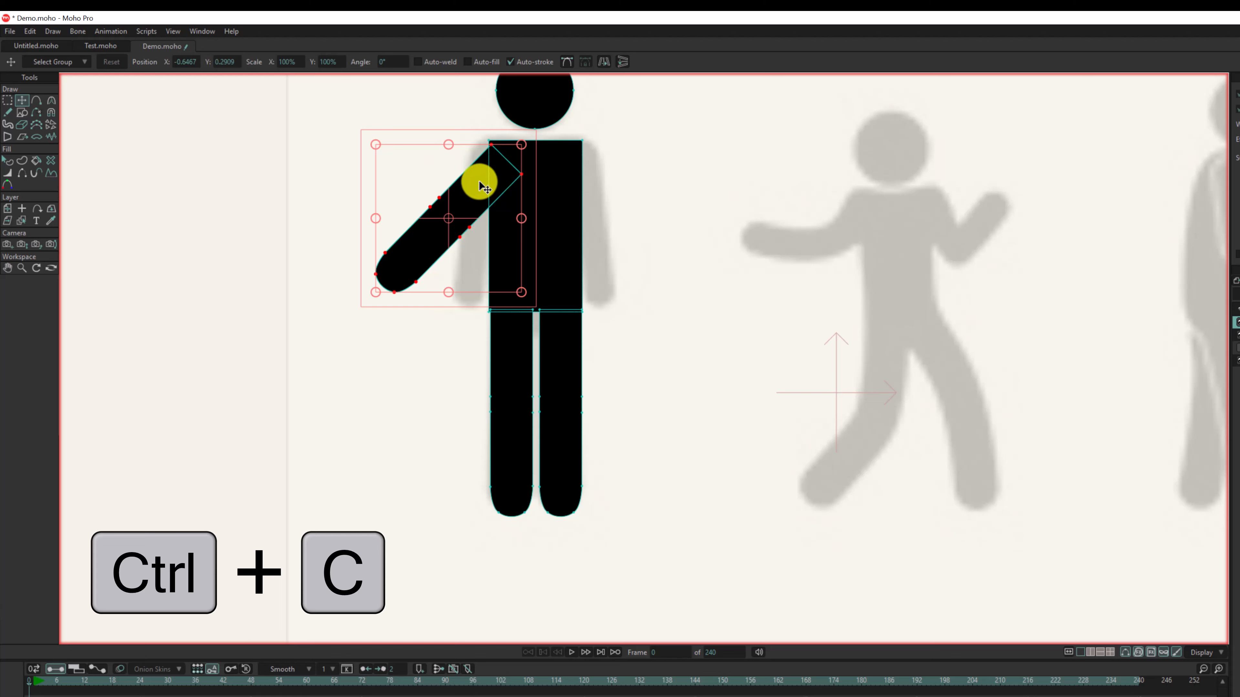
pyautogui.hotkey('ctrl', 'v')
pyautogui.moveTo(498, 179); pyautogui.dragTo(600, 175)
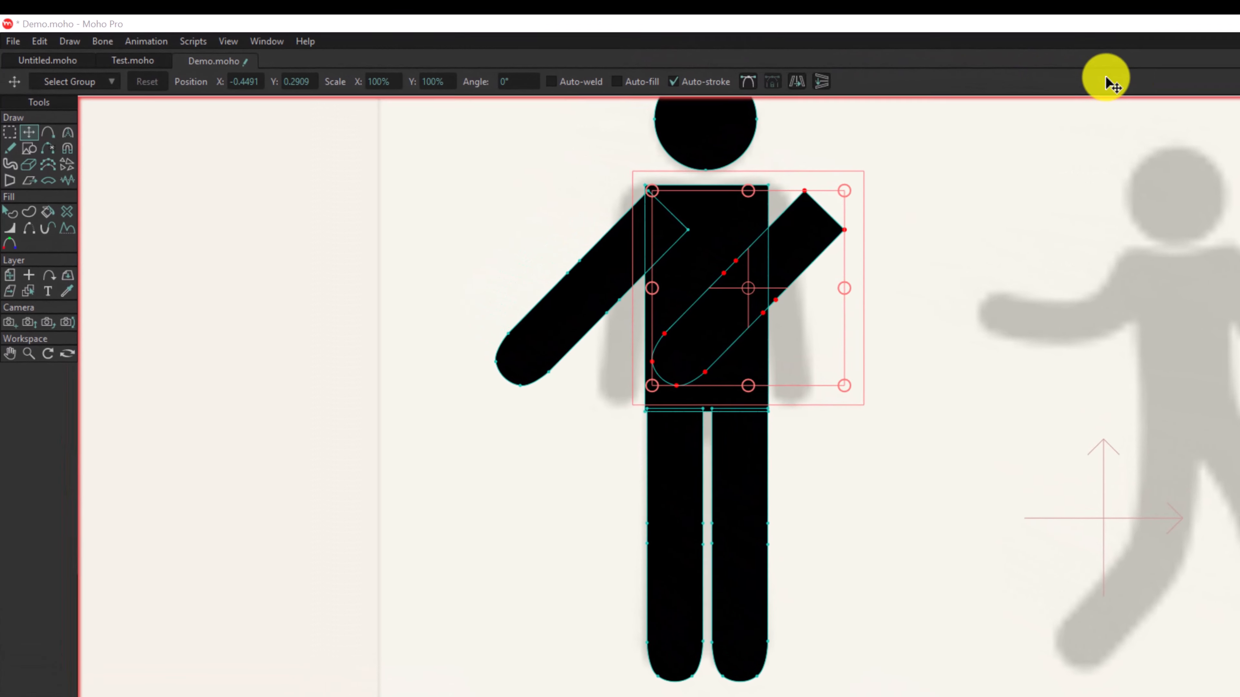
pyautogui.click(797, 82)
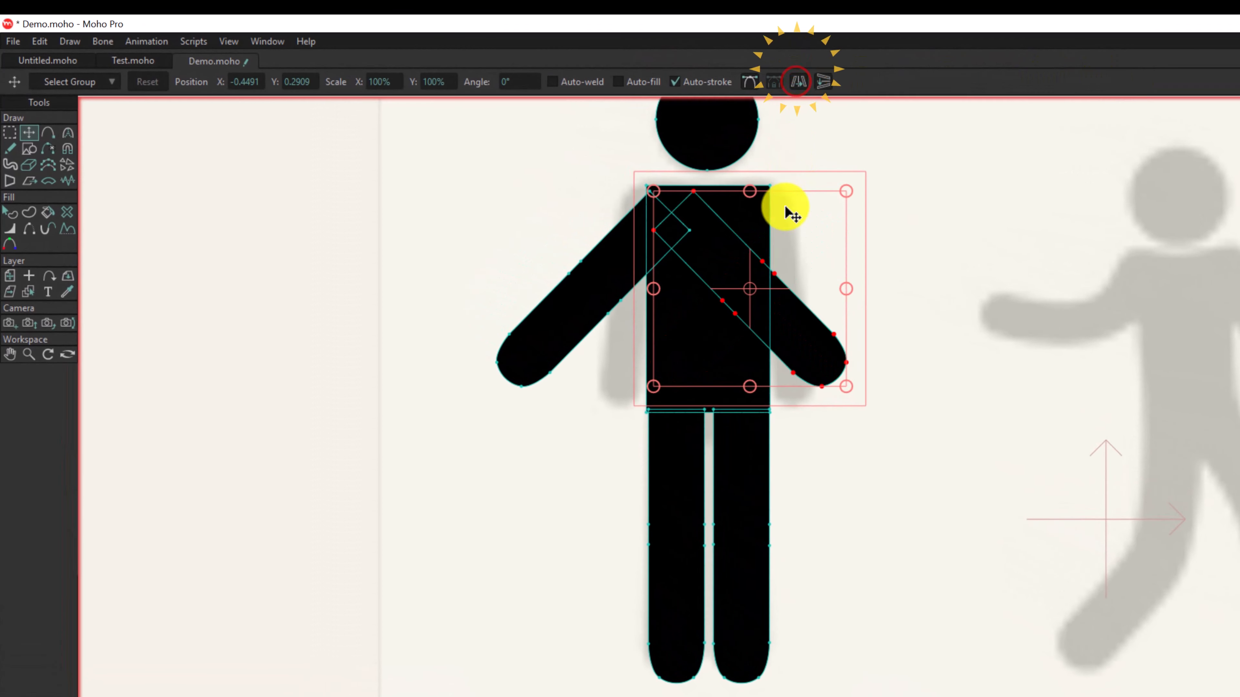
pyautogui.moveTo(824, 315); pyautogui.dragTo(852, 313)
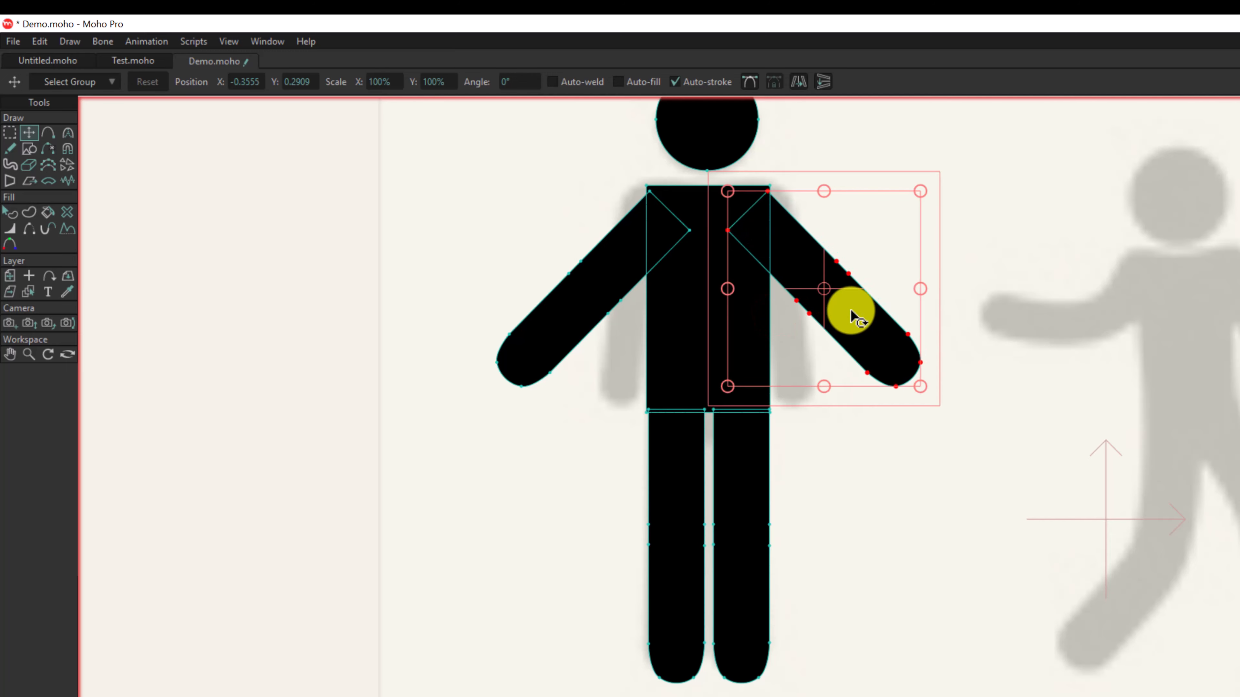
# - Hide the pictogram reference image layer and rename the figure's vector layer as stick
pyautogui.scroll(-1, 855, 317)
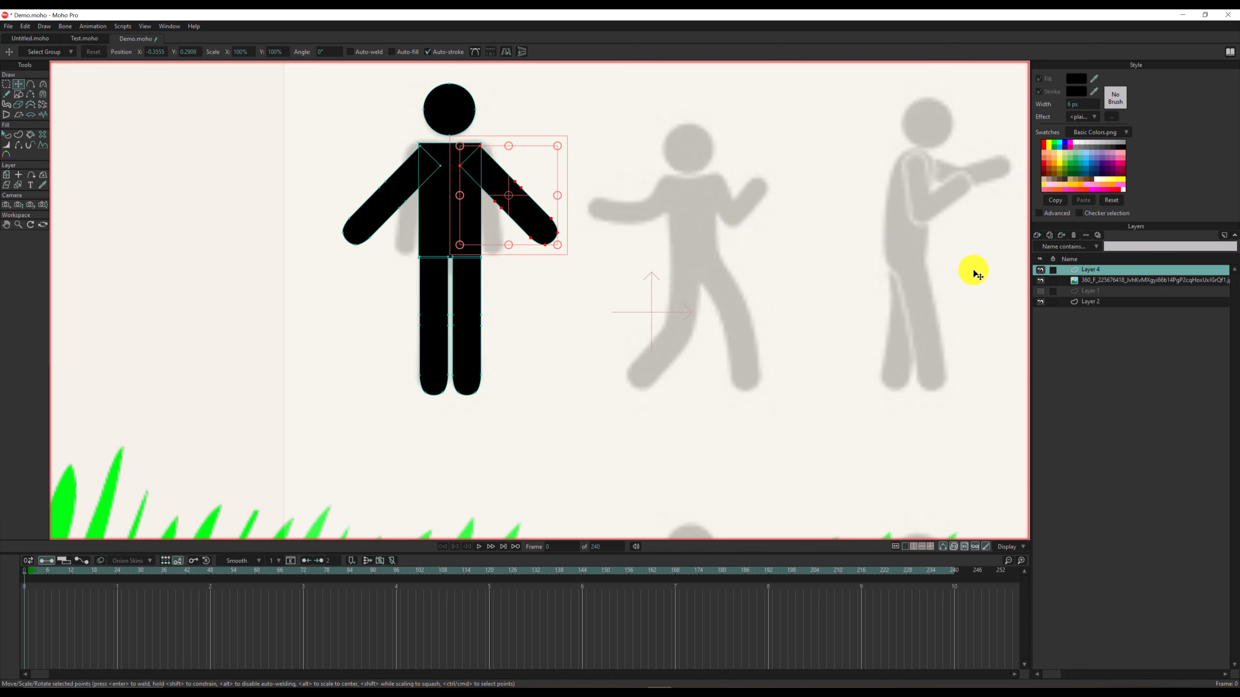
pyautogui.click(1040, 280)
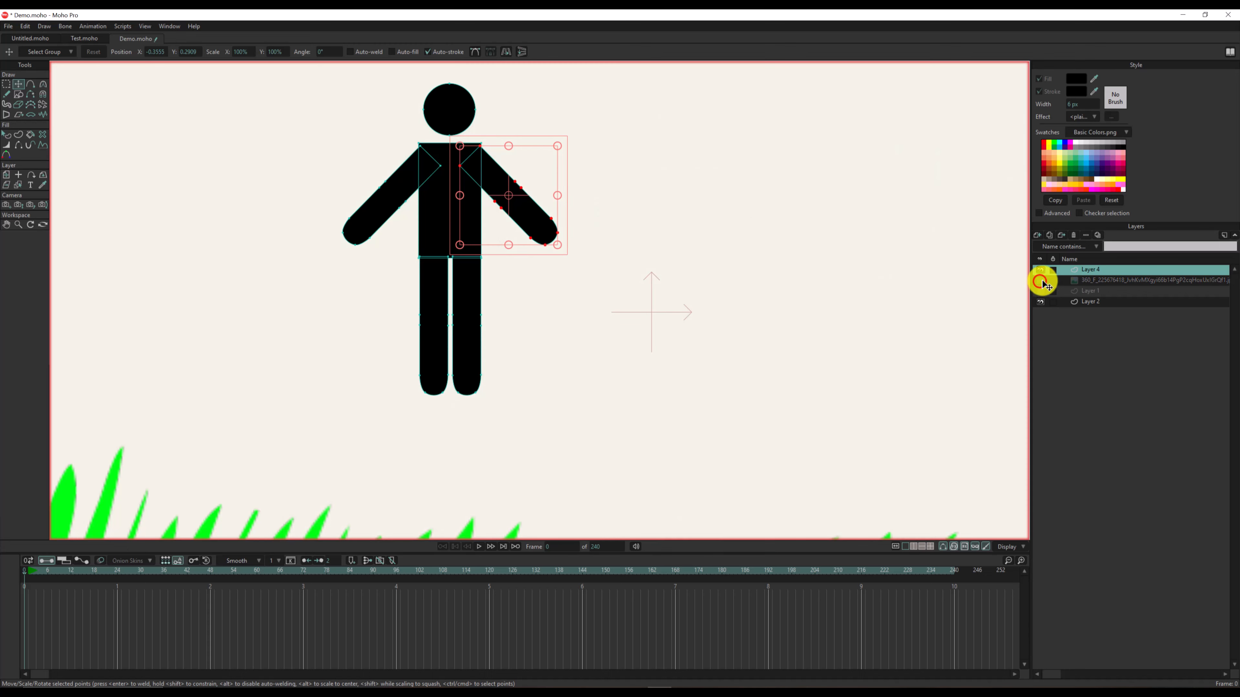
pyautogui.doubleClick(1093, 270)
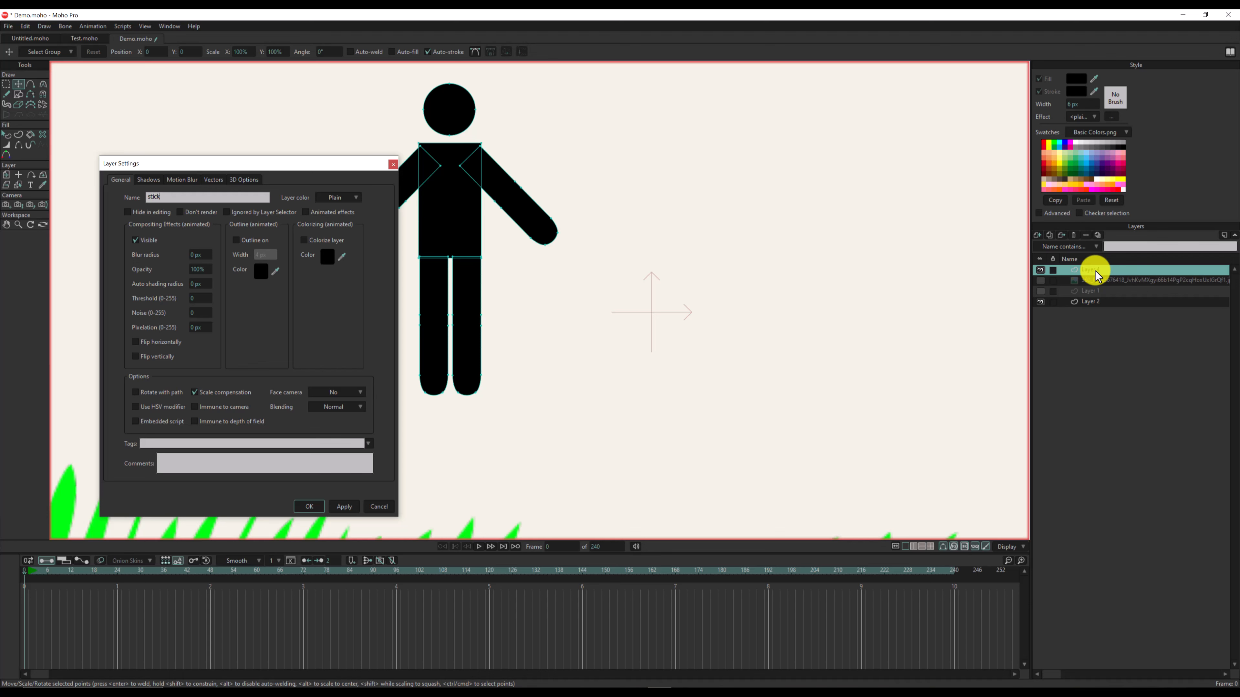
pyautogui.write('stick')
pyautogui.press('Return')
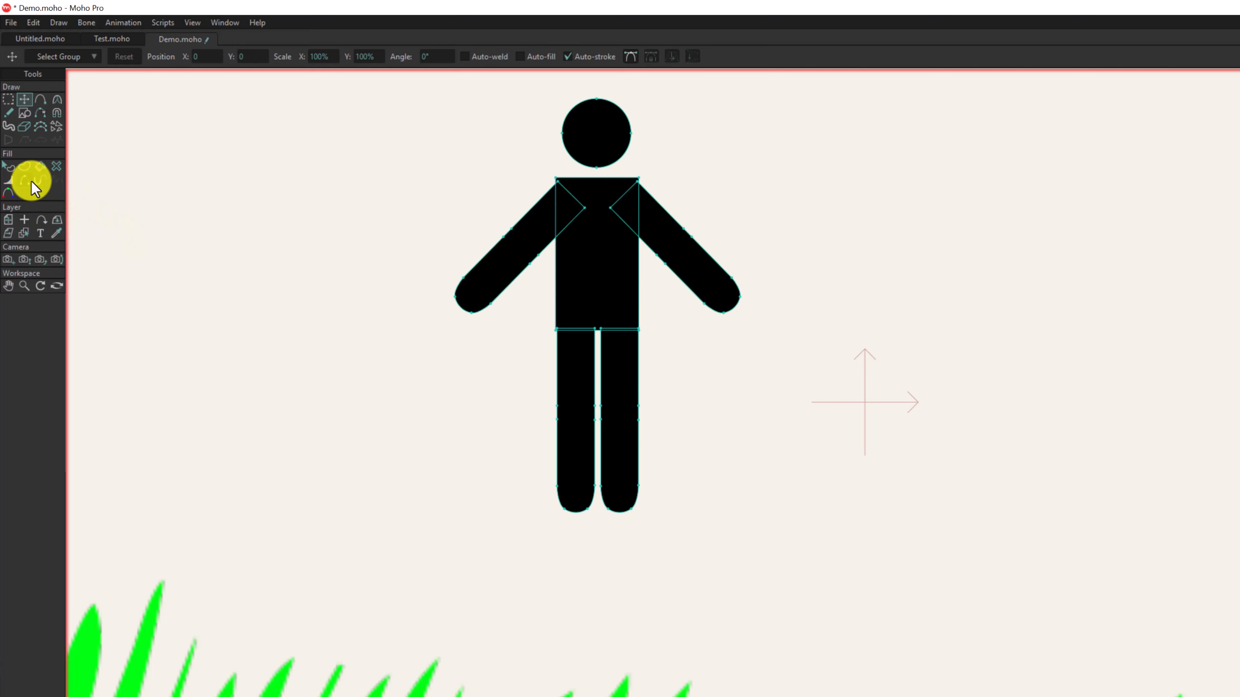
# - Select the head shape with the Select Shape tool and set its fill to black, 000000, in the color picker
pyautogui.click(8, 167)
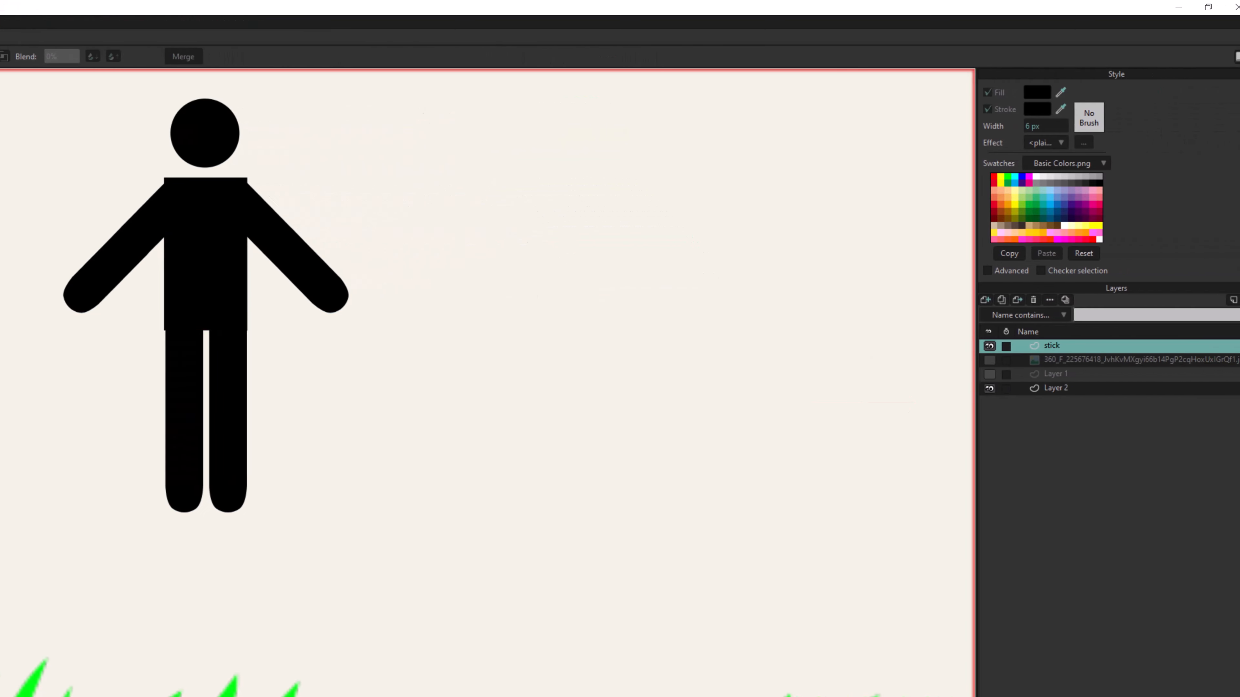
pyautogui.click(201, 146)
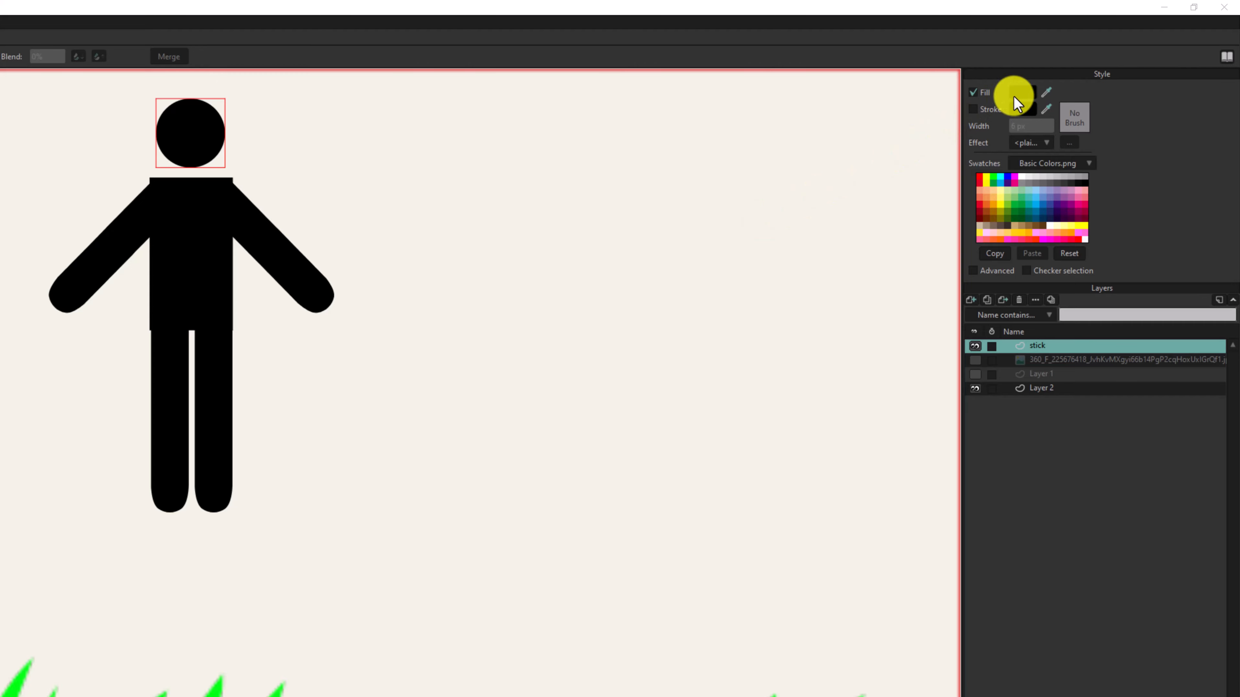
pyautogui.click(1026, 90)
pyautogui.moveTo(102, 404); pyautogui.dragTo(14, 541)
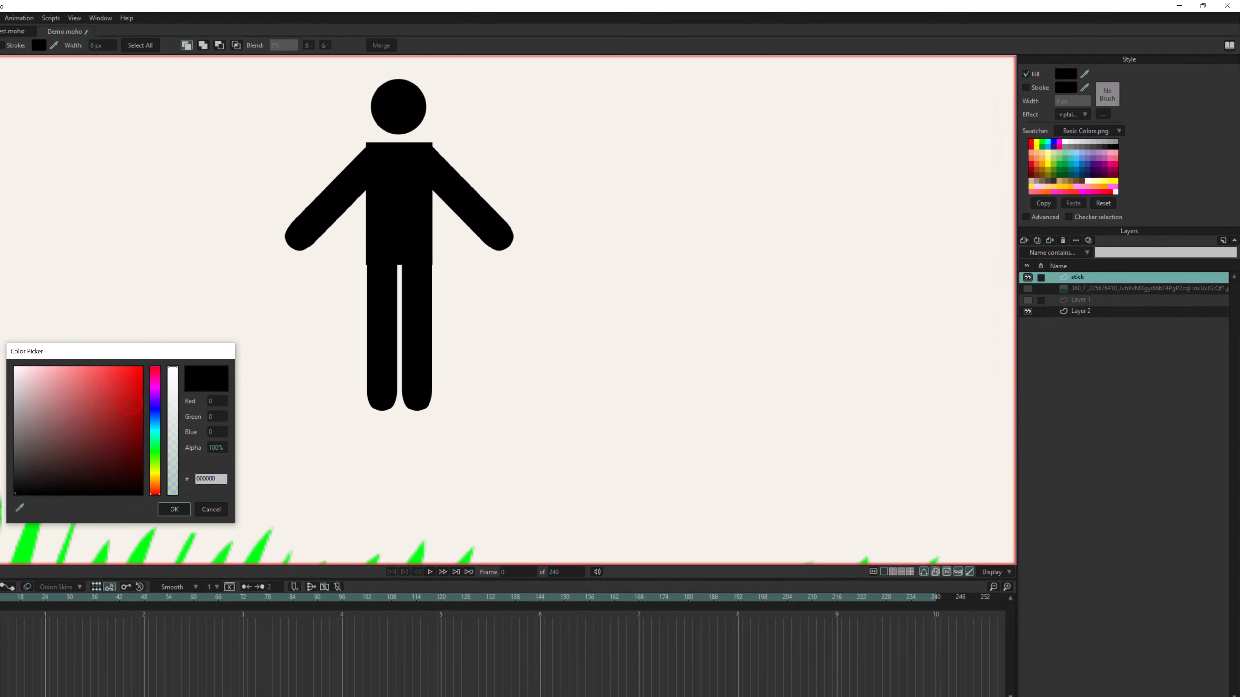
pyautogui.click(170, 510)
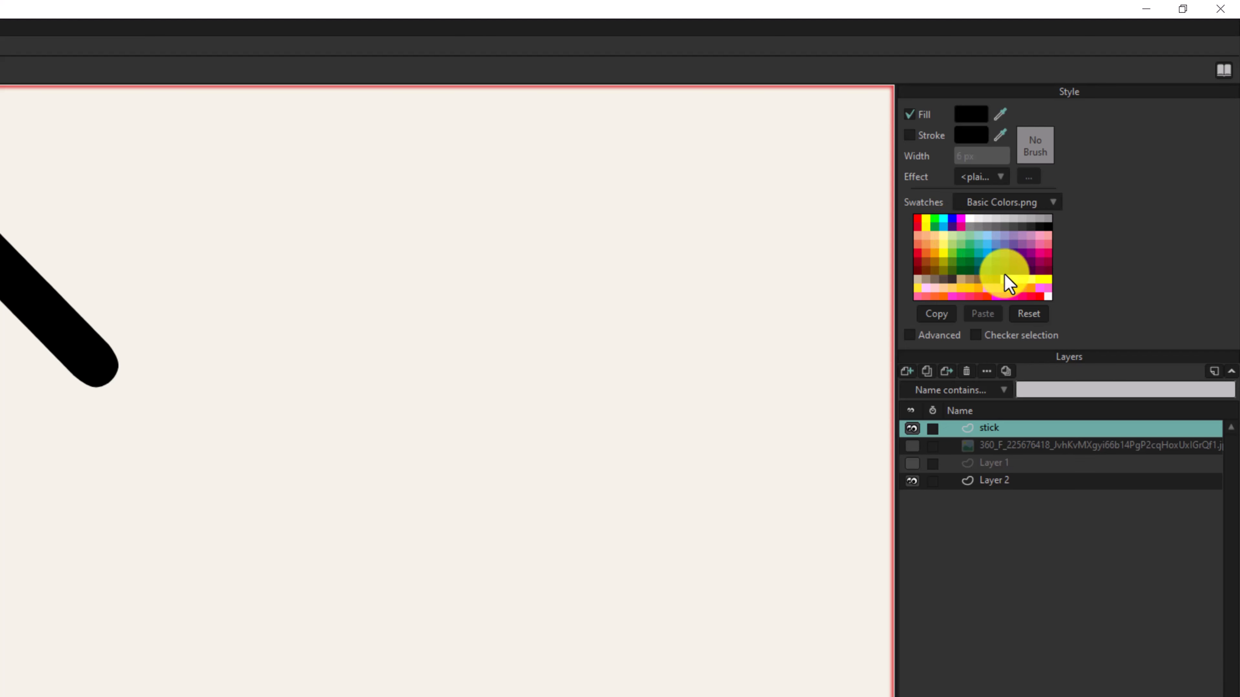
# - Try several Basic Colors.png swatch colors as the head's fill, from light blue to dark navy blue
pyautogui.click(1010, 202)
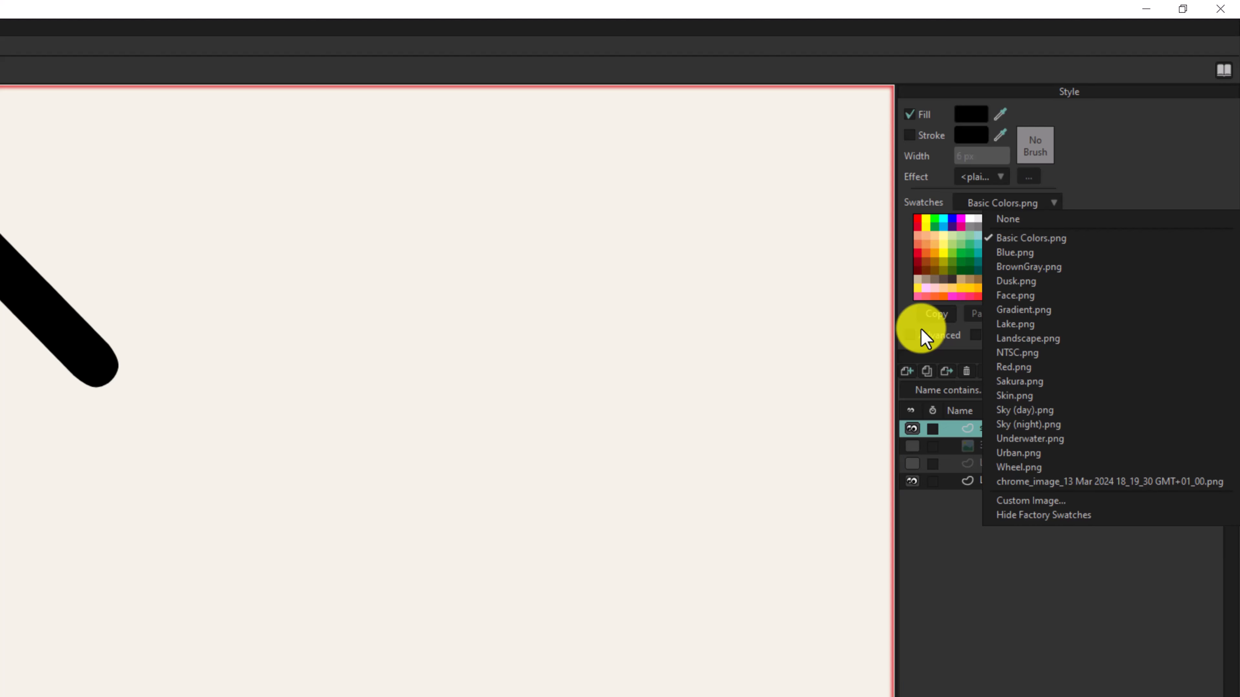
pyautogui.click(900, 313)
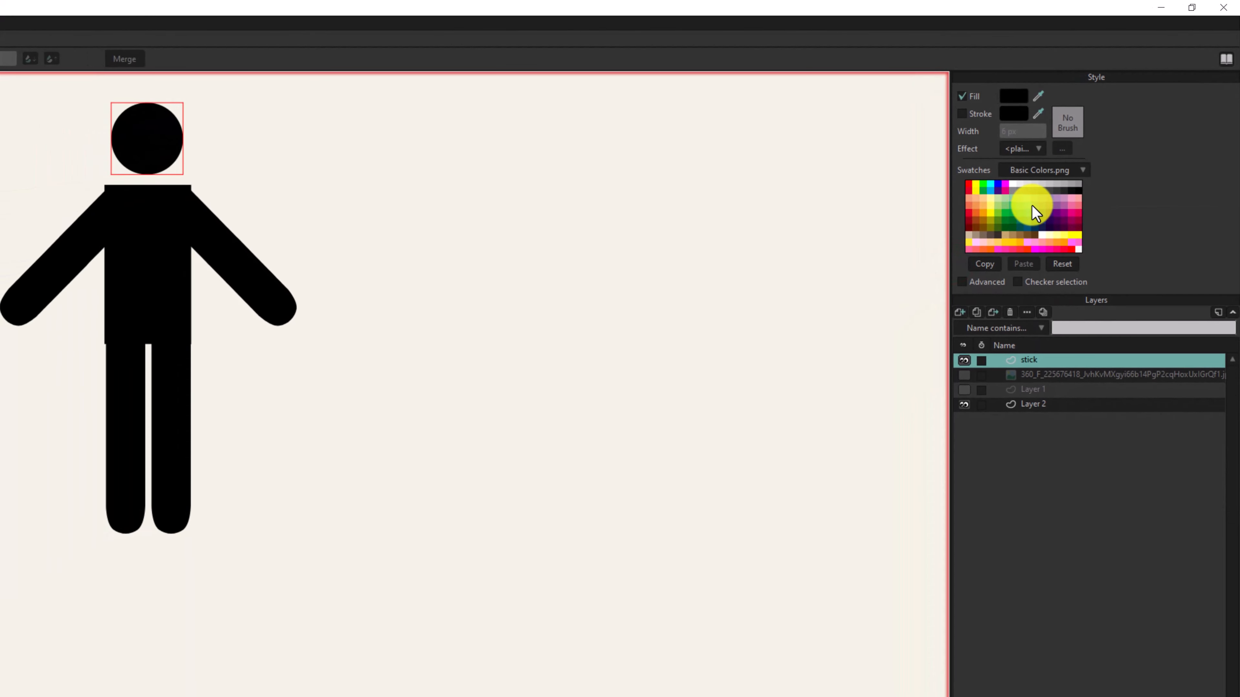
pyautogui.click(1031, 205)
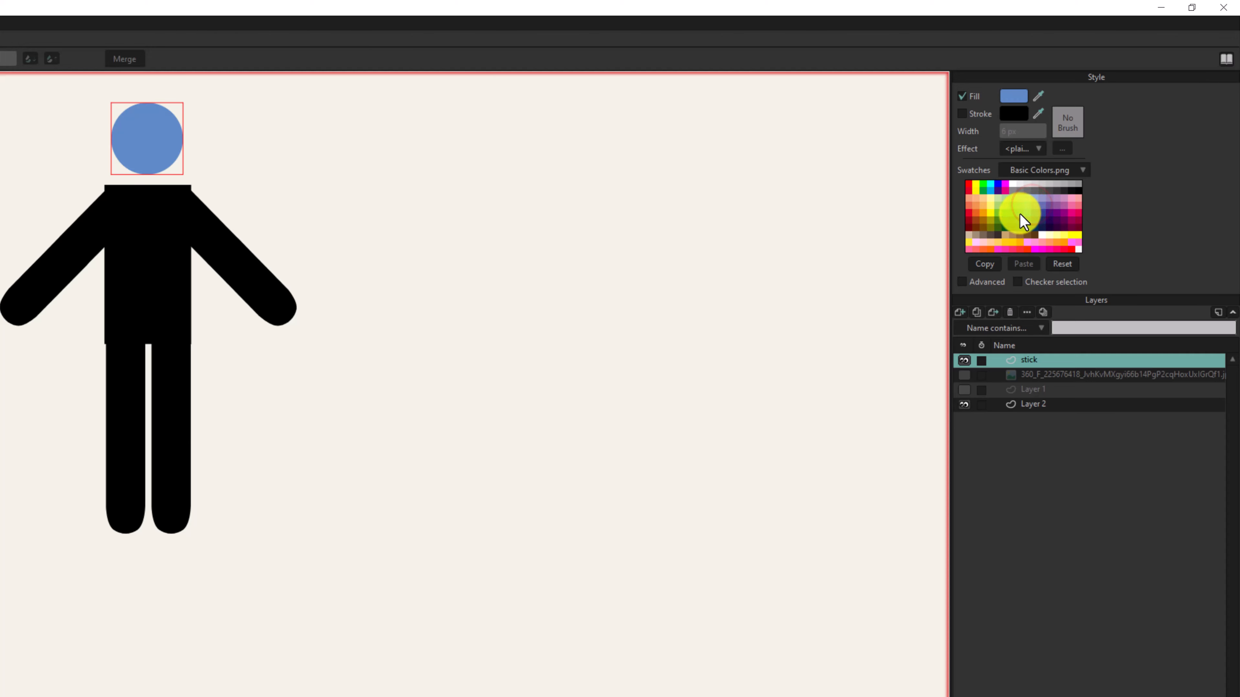
pyautogui.click(1021, 214)
pyautogui.click(1042, 222)
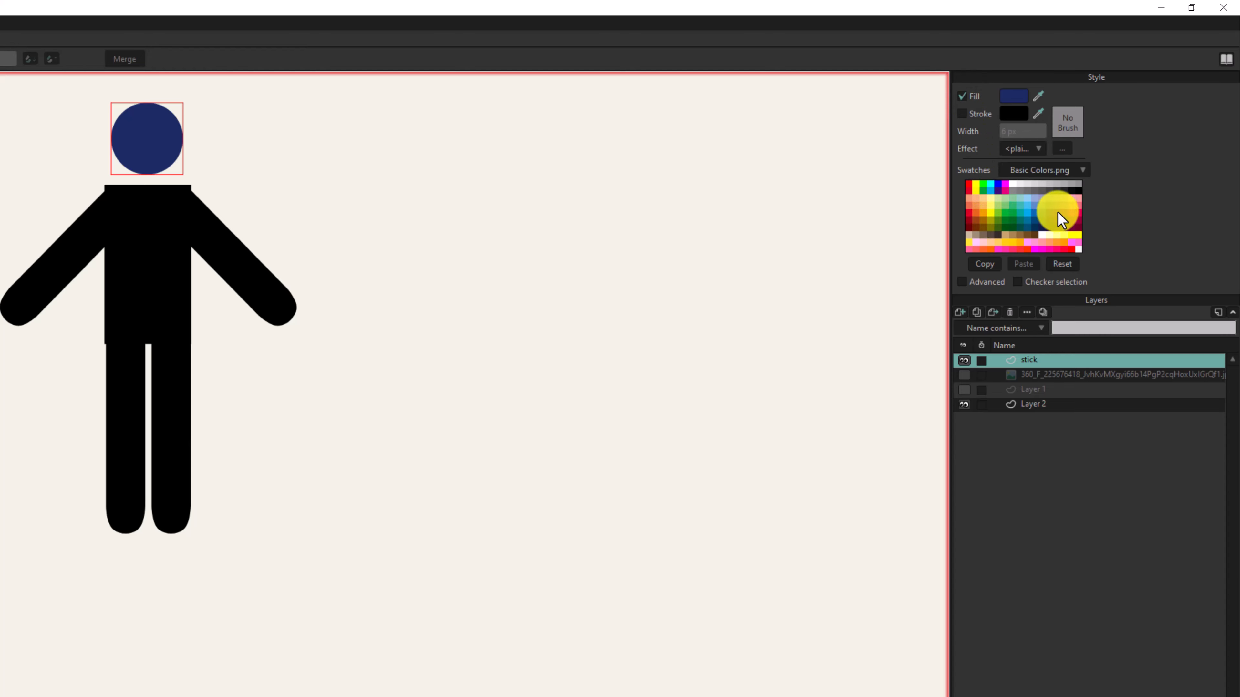
# - Try pink and light blue swatches as the head's stroke color, keeping light blue, and return the fill to black
pyautogui.rightClick(1072, 210)
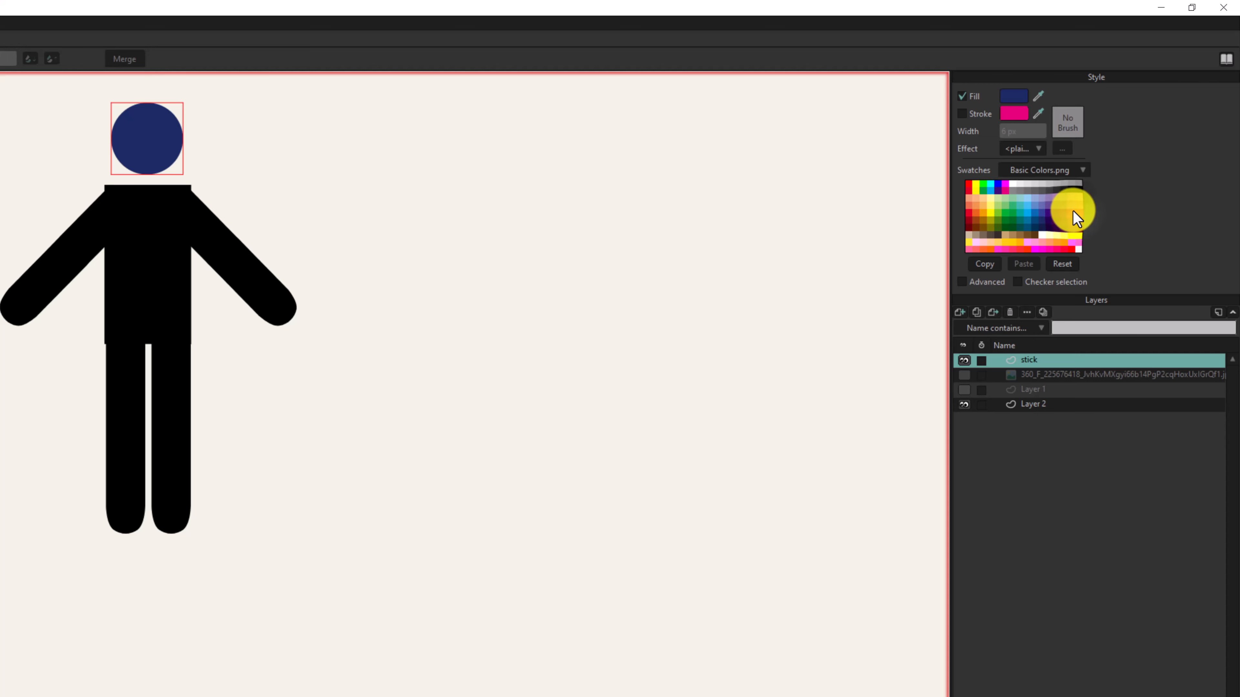
pyautogui.rightClick(1011, 211)
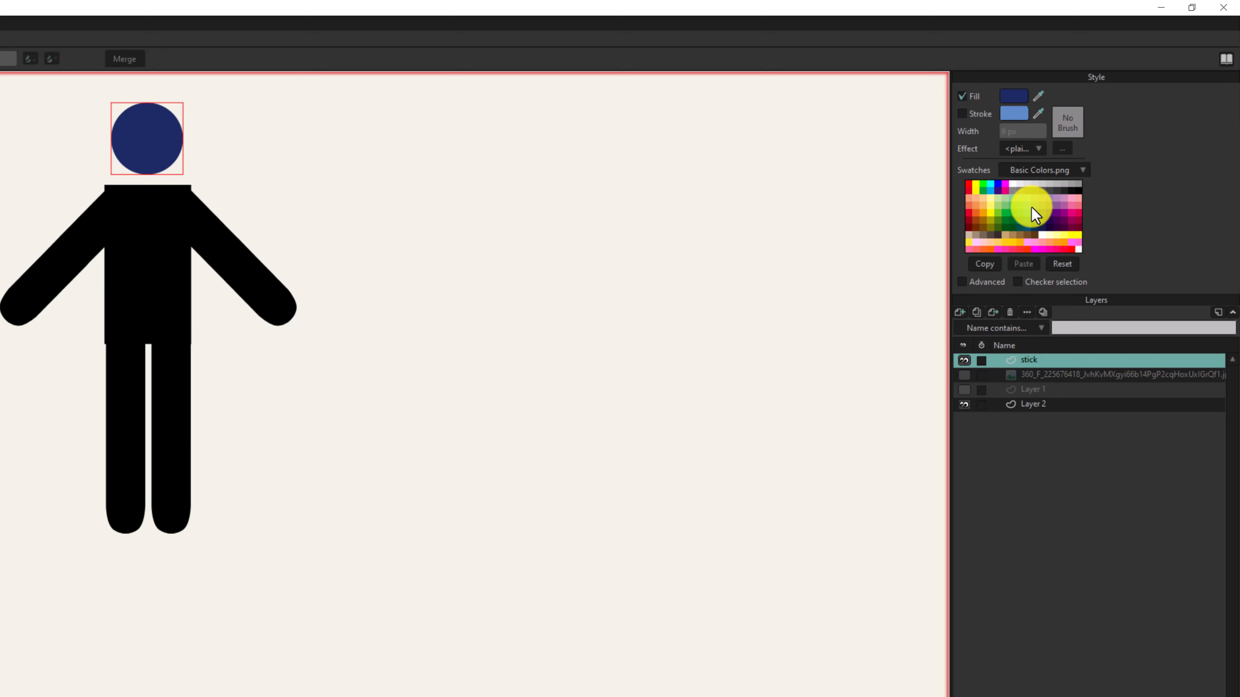
pyautogui.click(1078, 188)
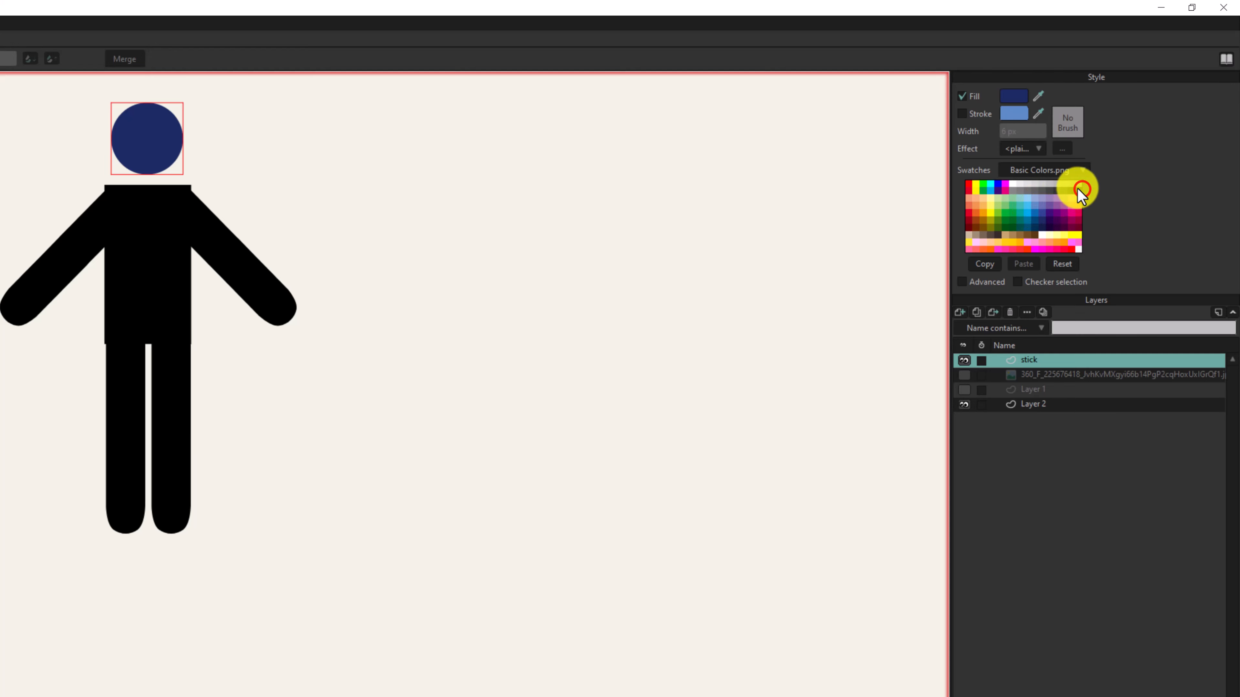
# - Load the pictogram sheet from Downloads as a custom swatch image and sample its white and black as the head's fill
pyautogui.click(1055, 171)
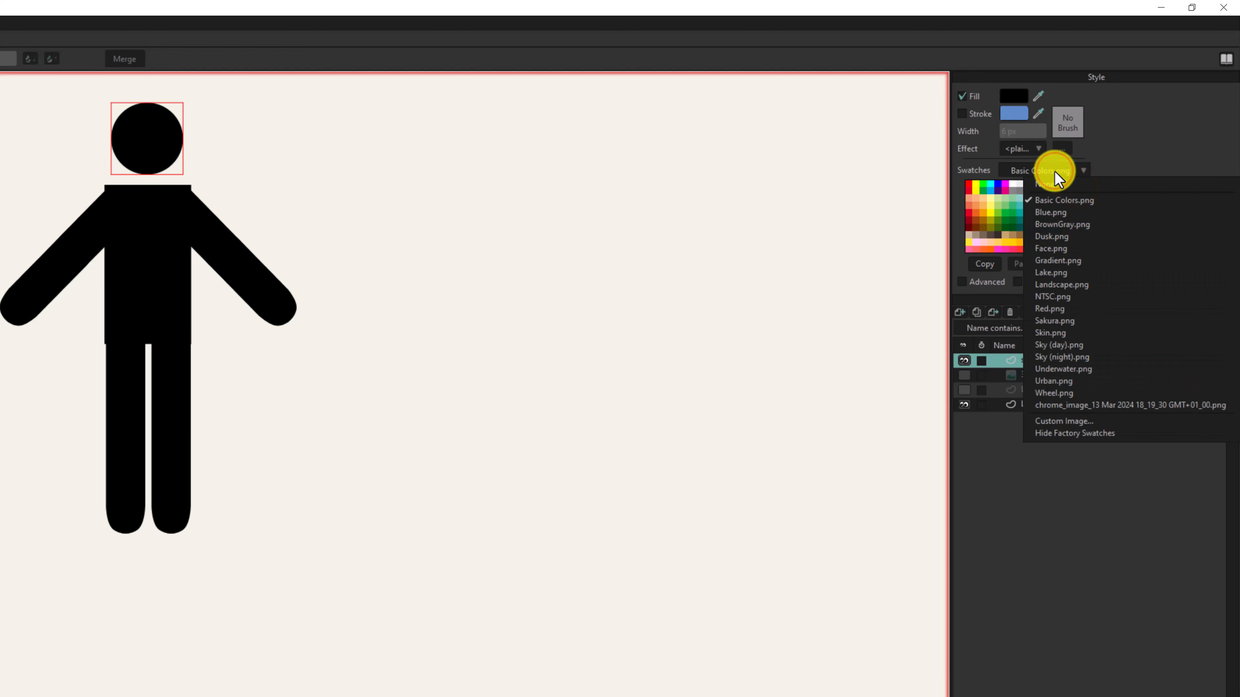
pyautogui.click(1053, 421)
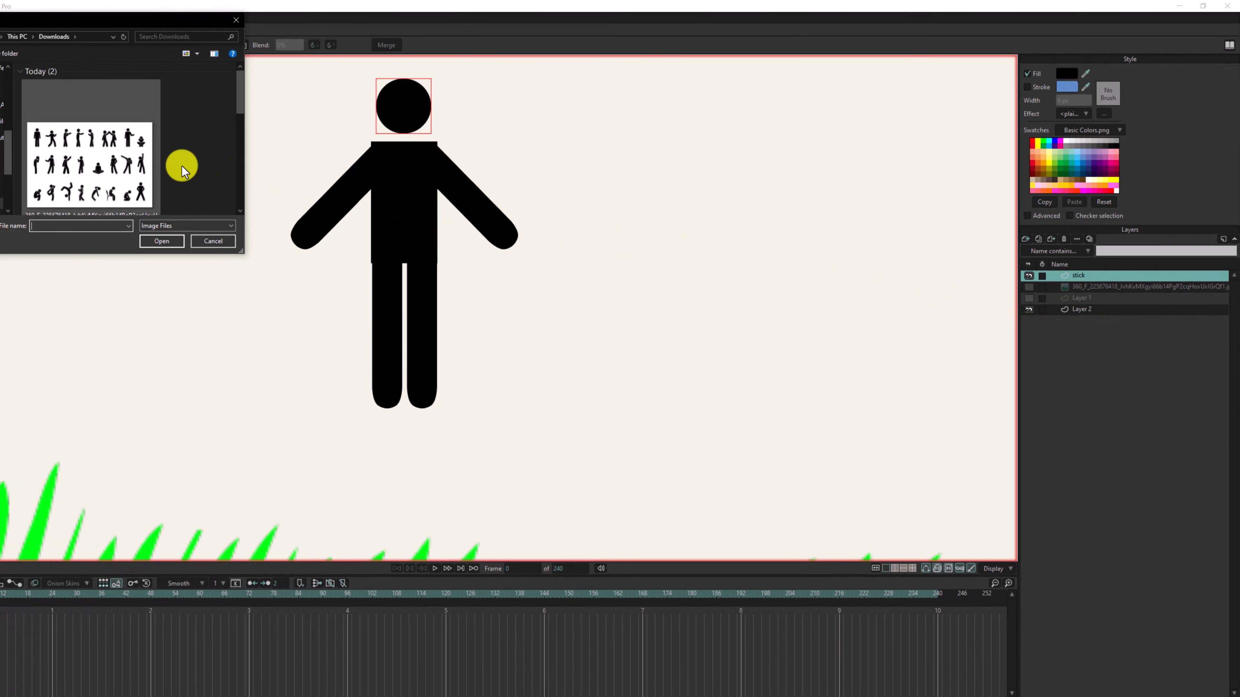
pyautogui.doubleClick(123, 156)
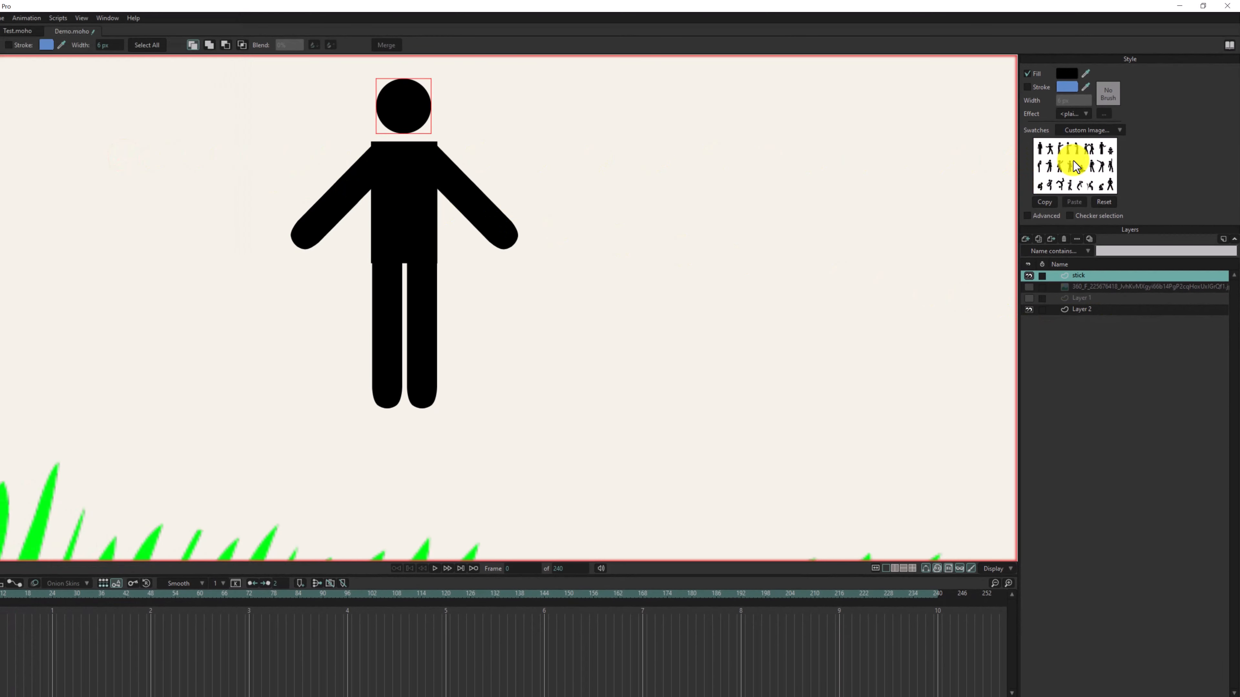
pyautogui.click(1075, 165)
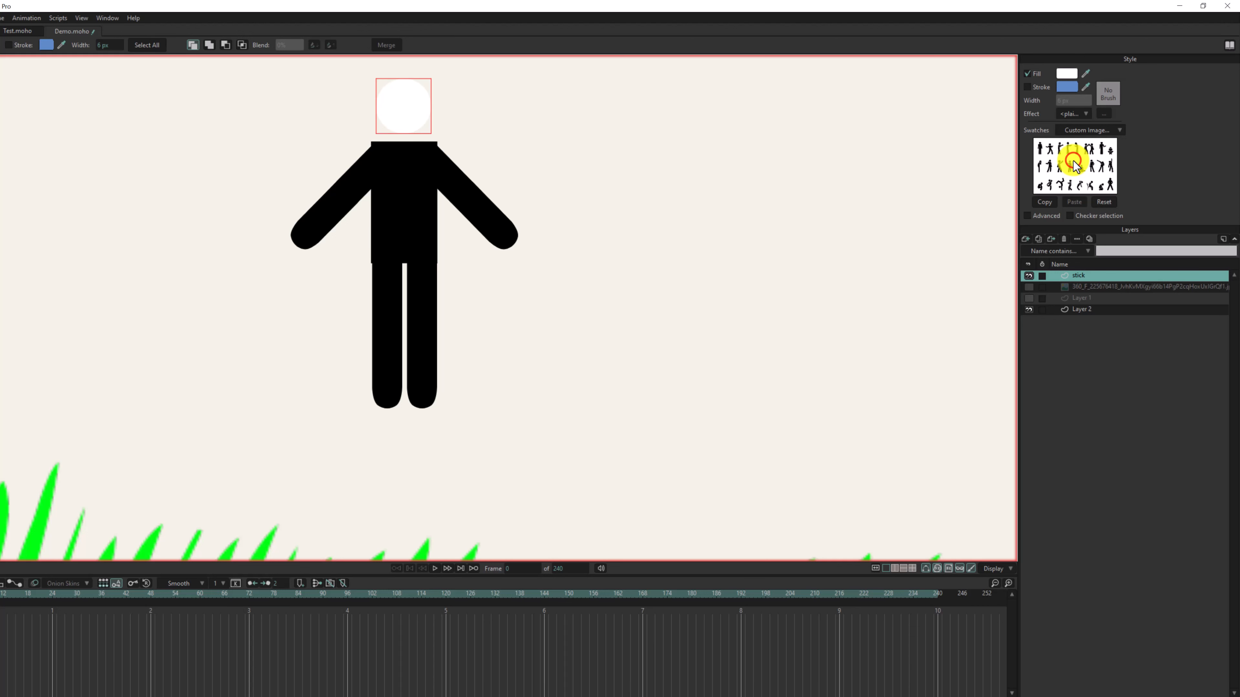
pyautogui.click(1041, 148)
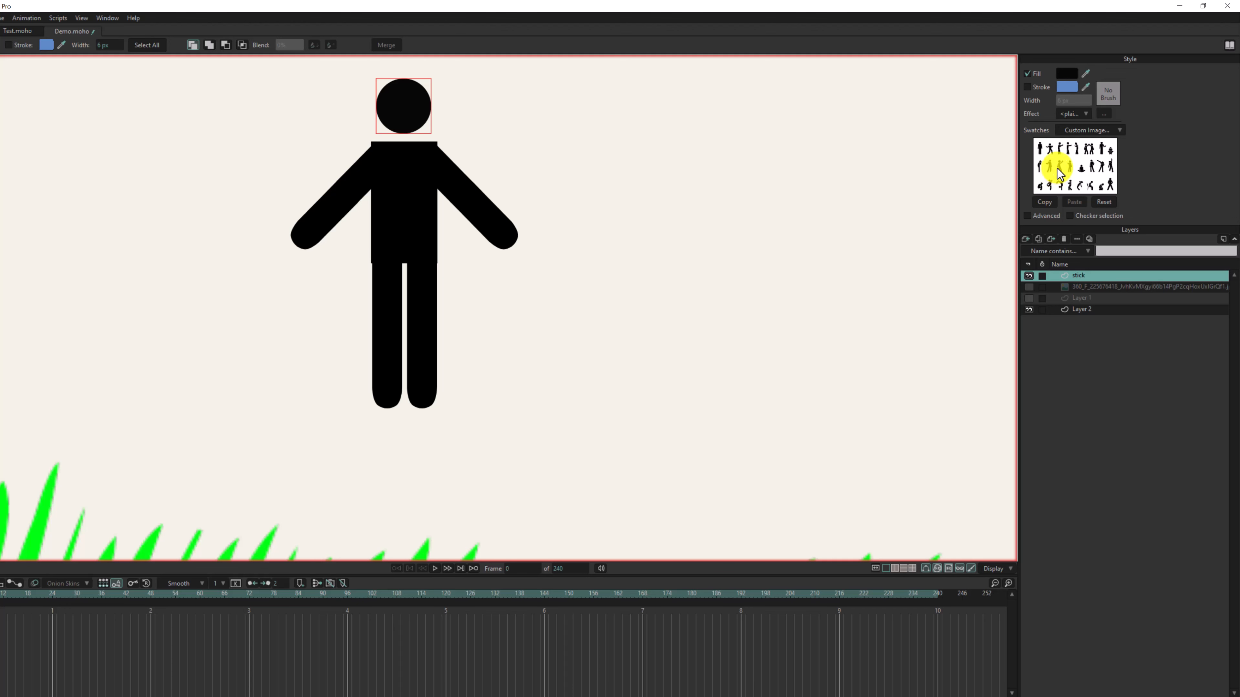
# - Open the custom content folder, view the image stored in its Swatches subfolder, and return to Moho
pyautogui.click(1079, 129)
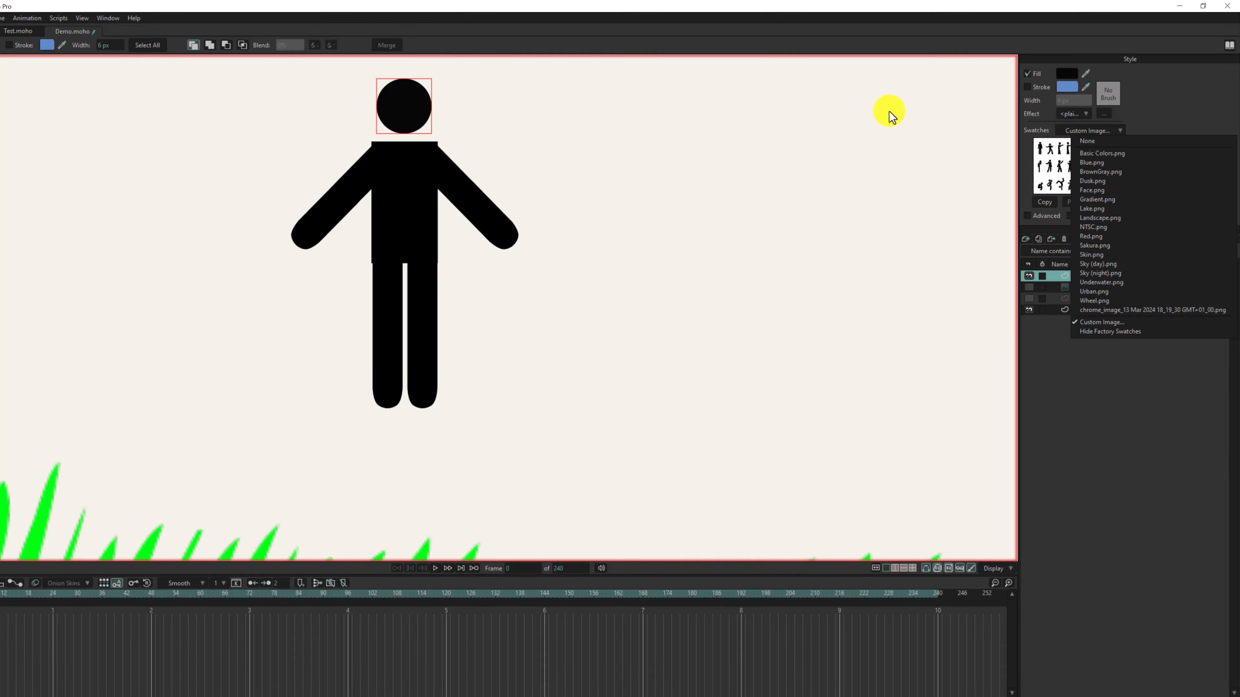
pyautogui.click(10, 27)
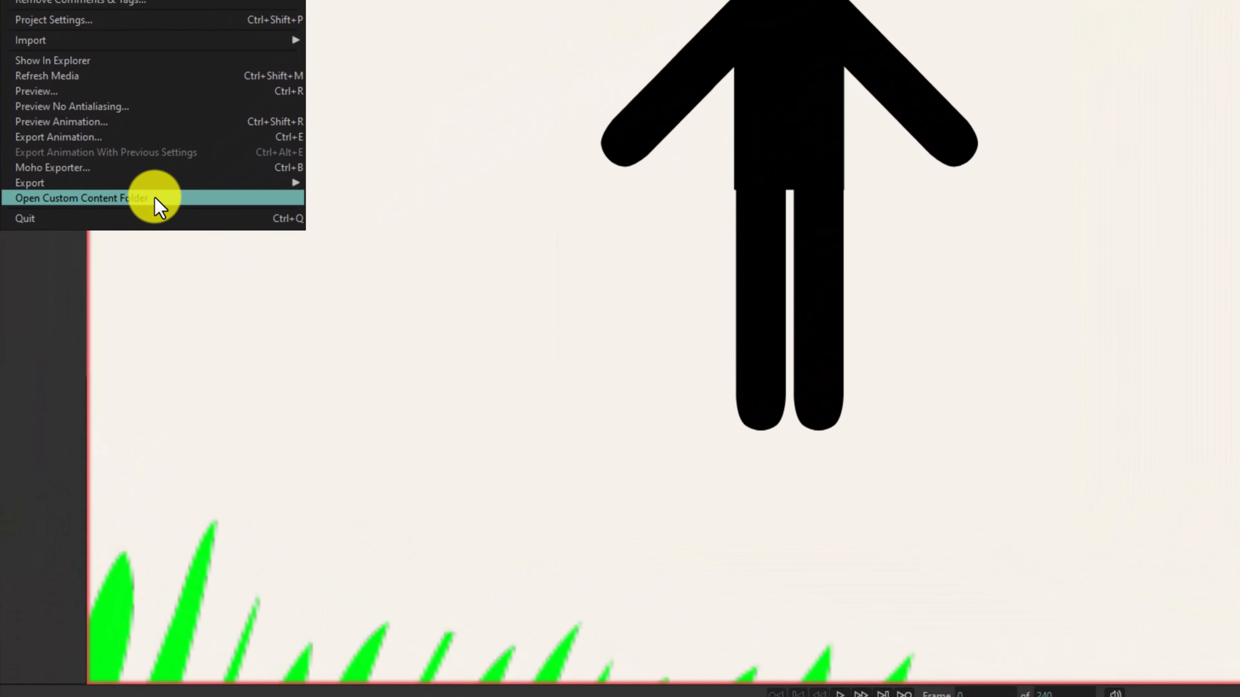
pyautogui.click(155, 197)
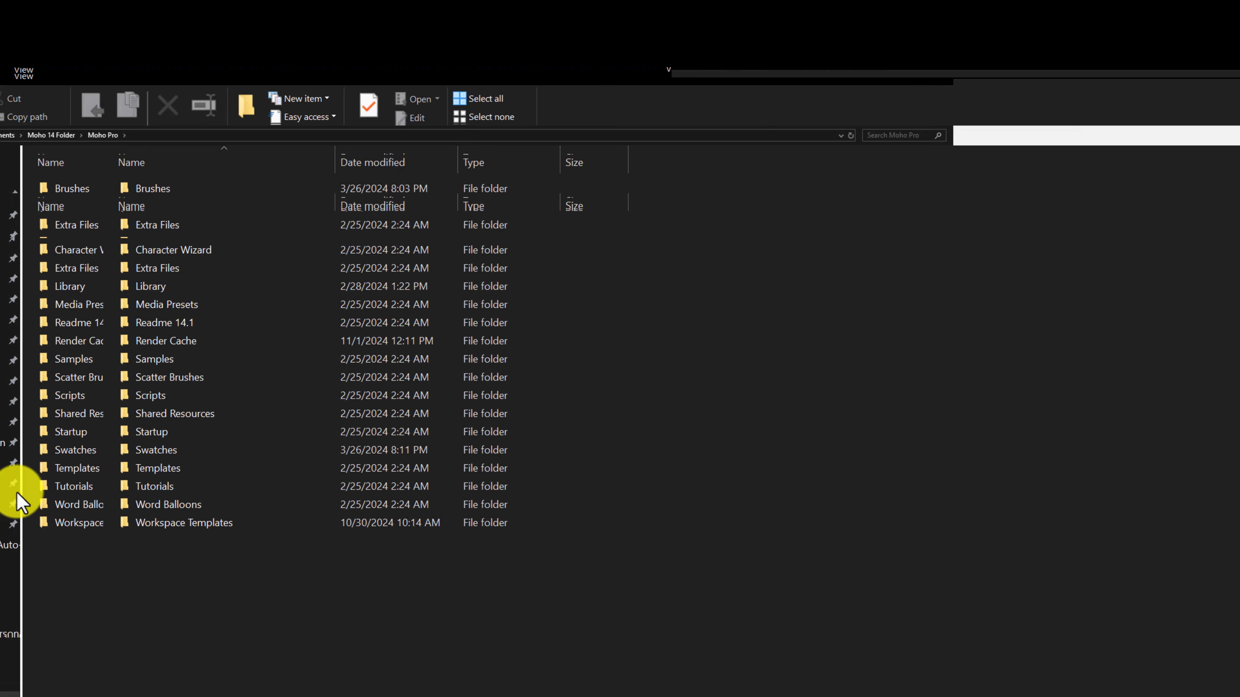
pyautogui.doubleClick(175, 450)
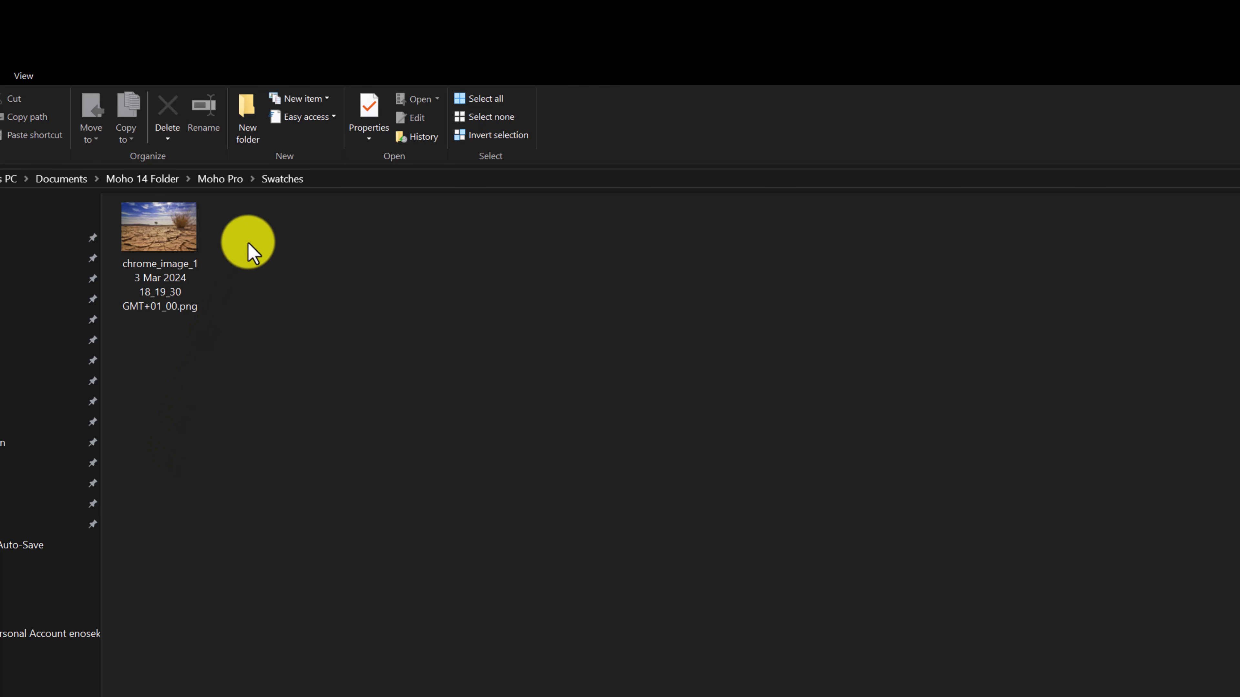
pyautogui.doubleClick(165, 235)
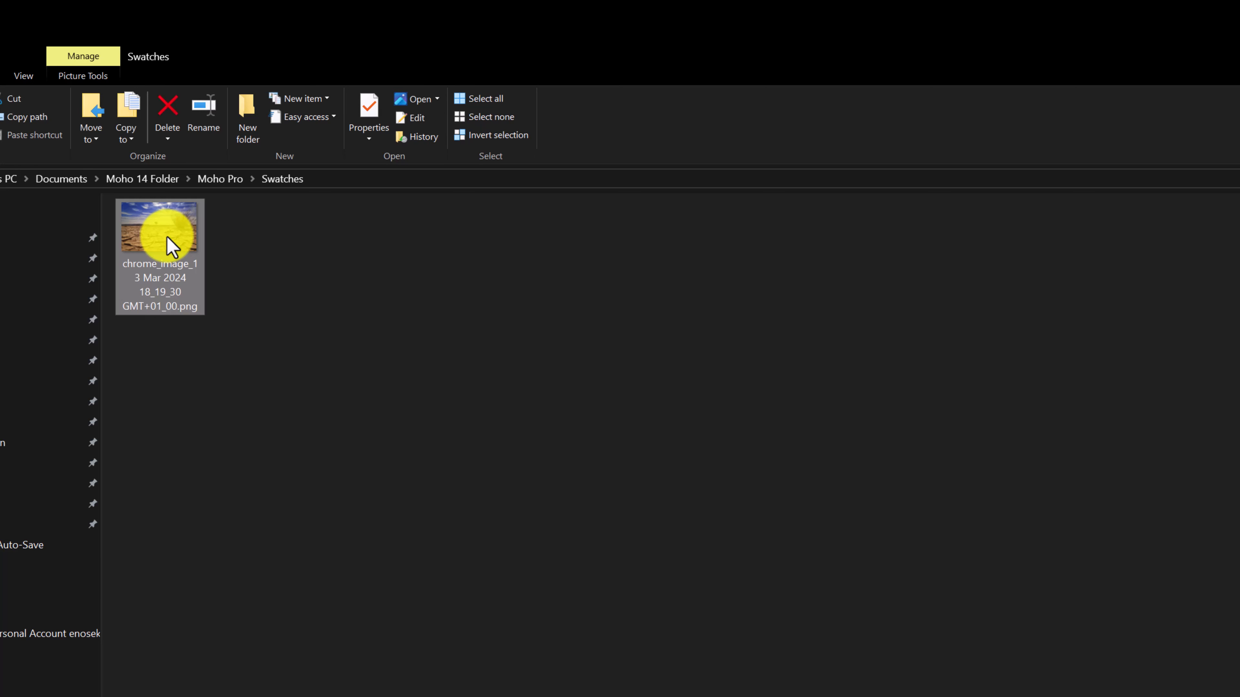
pyautogui.click(624, 696)
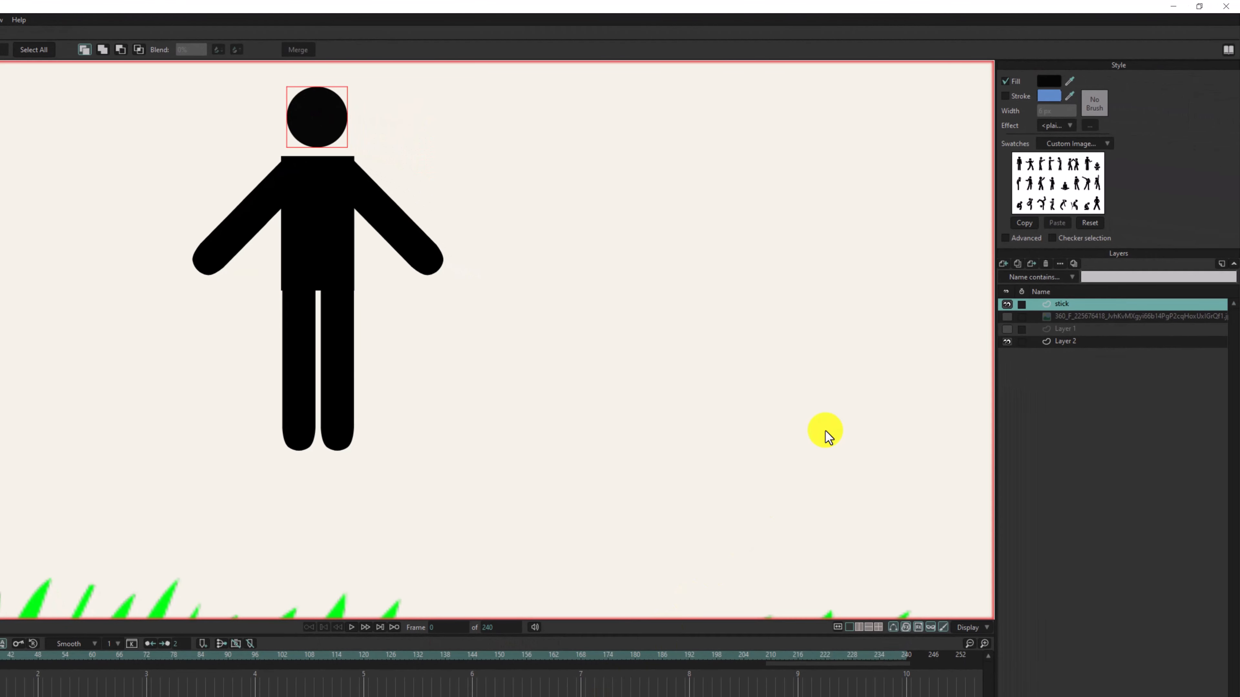
# - Use chrome_image_13 Mar 2024 18_19_30 GMT+01_00.png as the swatch and sample sky blue and ground tan as the head's fill
pyautogui.click(1055, 144)
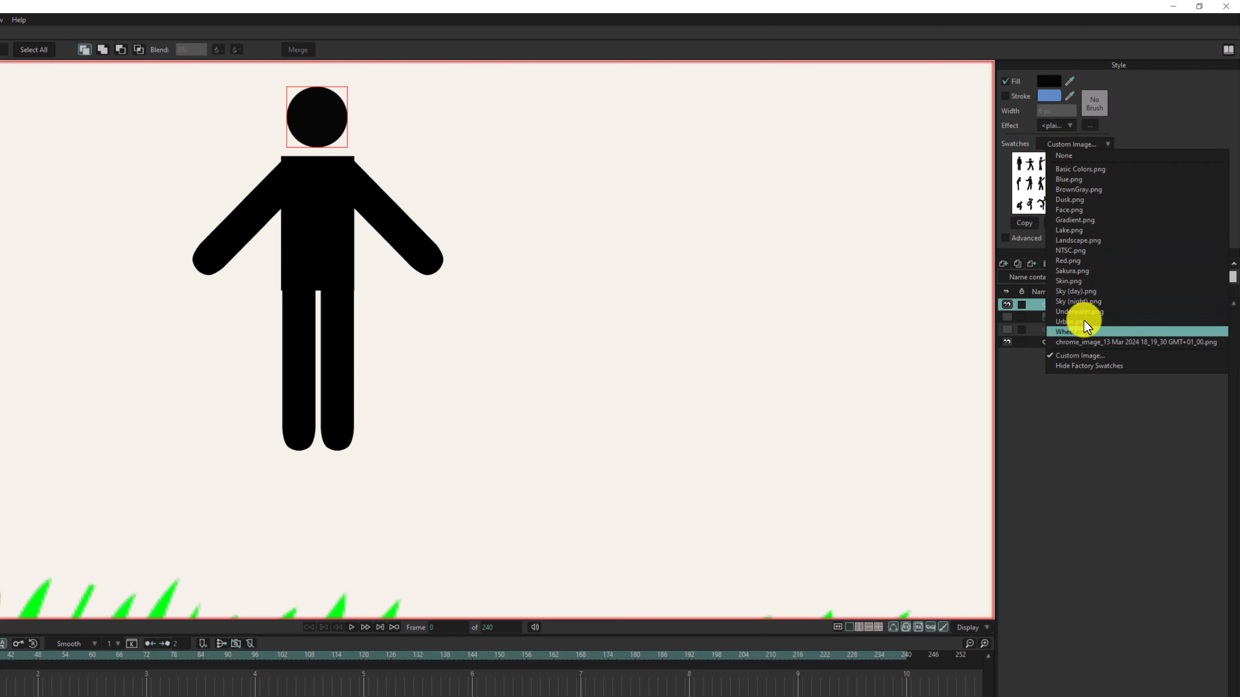
pyautogui.click(1088, 341)
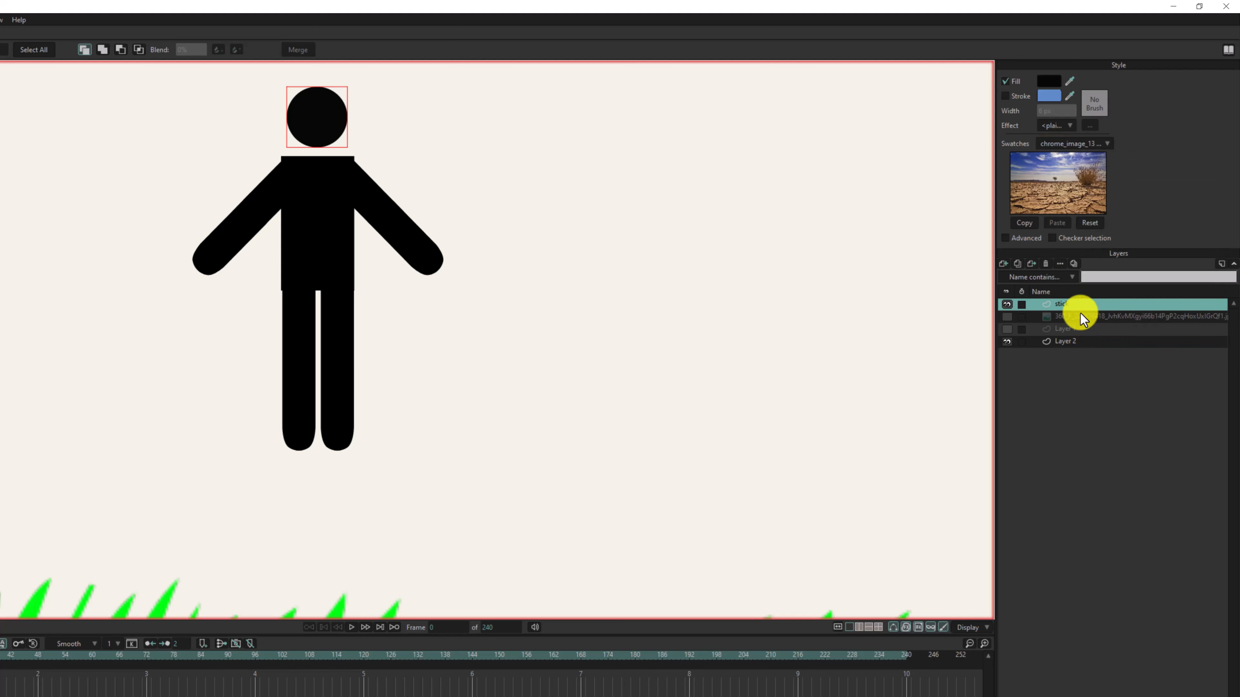
pyautogui.click(1047, 169)
pyautogui.click(1051, 158)
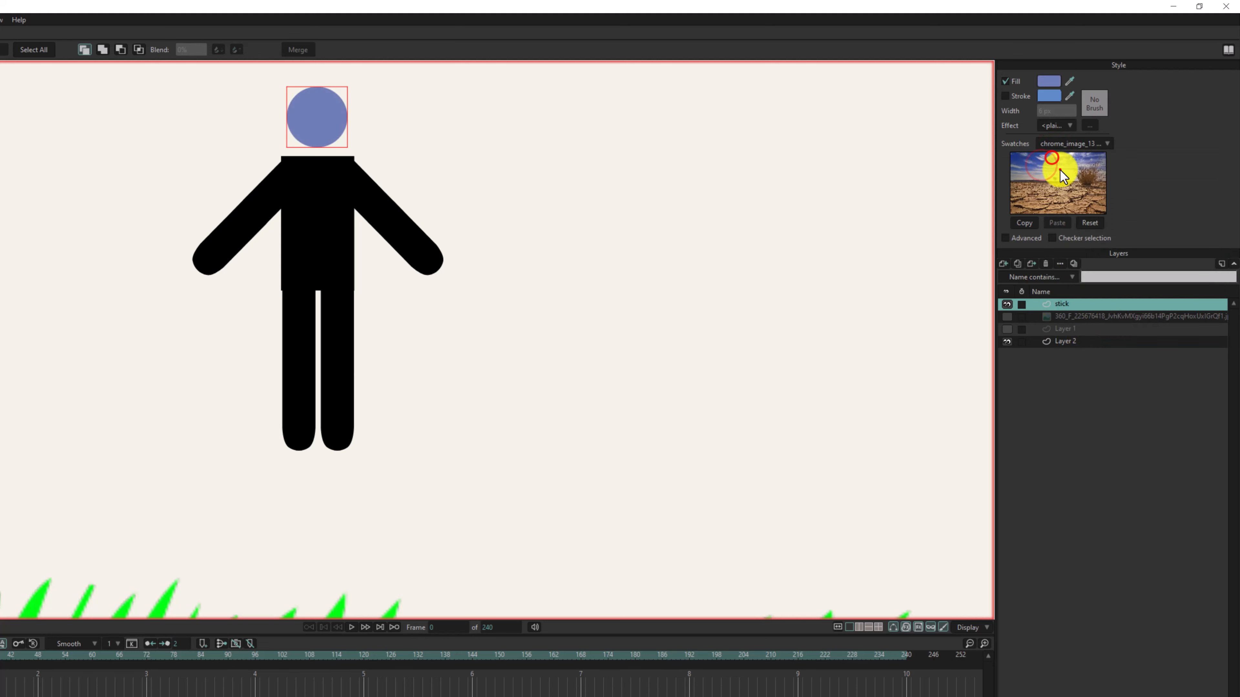
pyautogui.click(1060, 169)
pyautogui.click(1052, 187)
pyautogui.click(1057, 197)
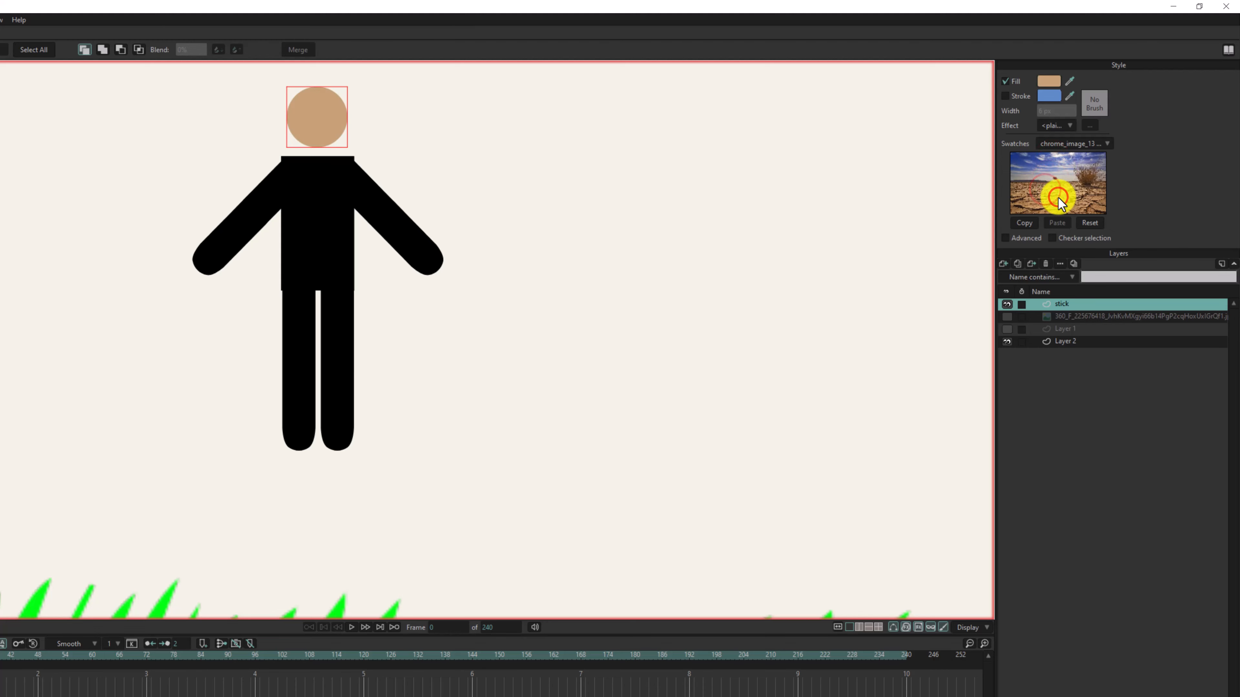
# - Set the head's fill back to black, 000000, in the color picker
pyautogui.click(1048, 80)
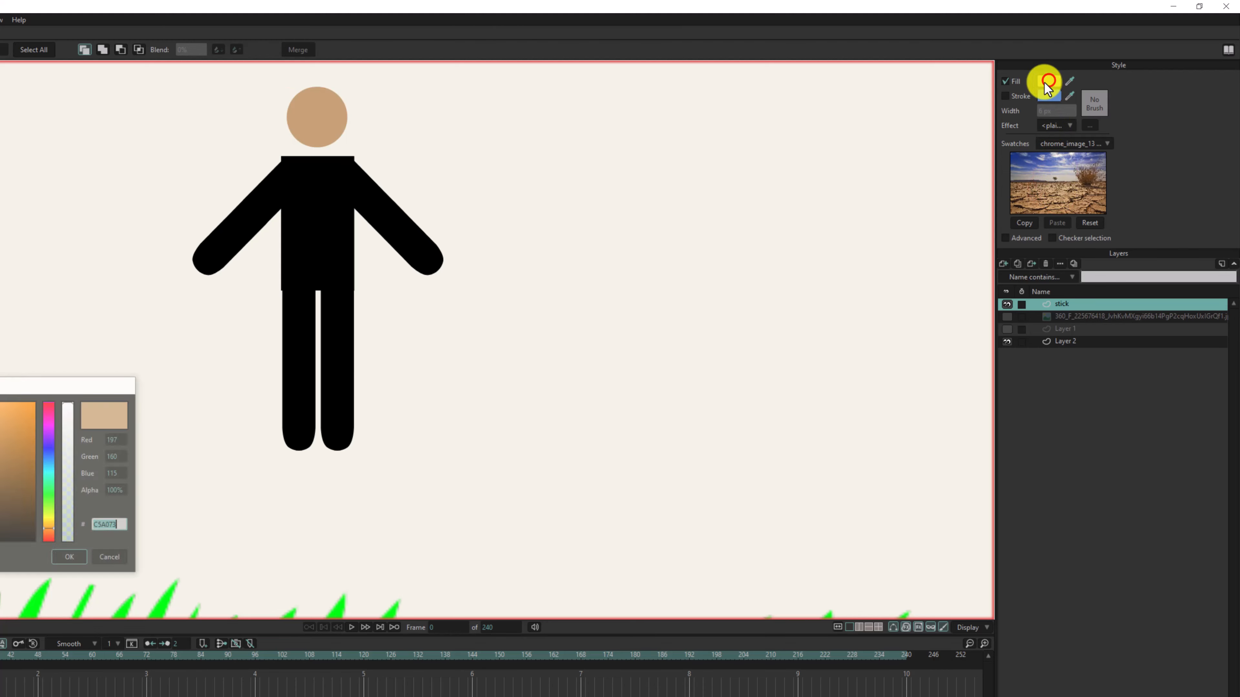
pyautogui.moveTo(23, 469); pyautogui.dragTo(106, 560)
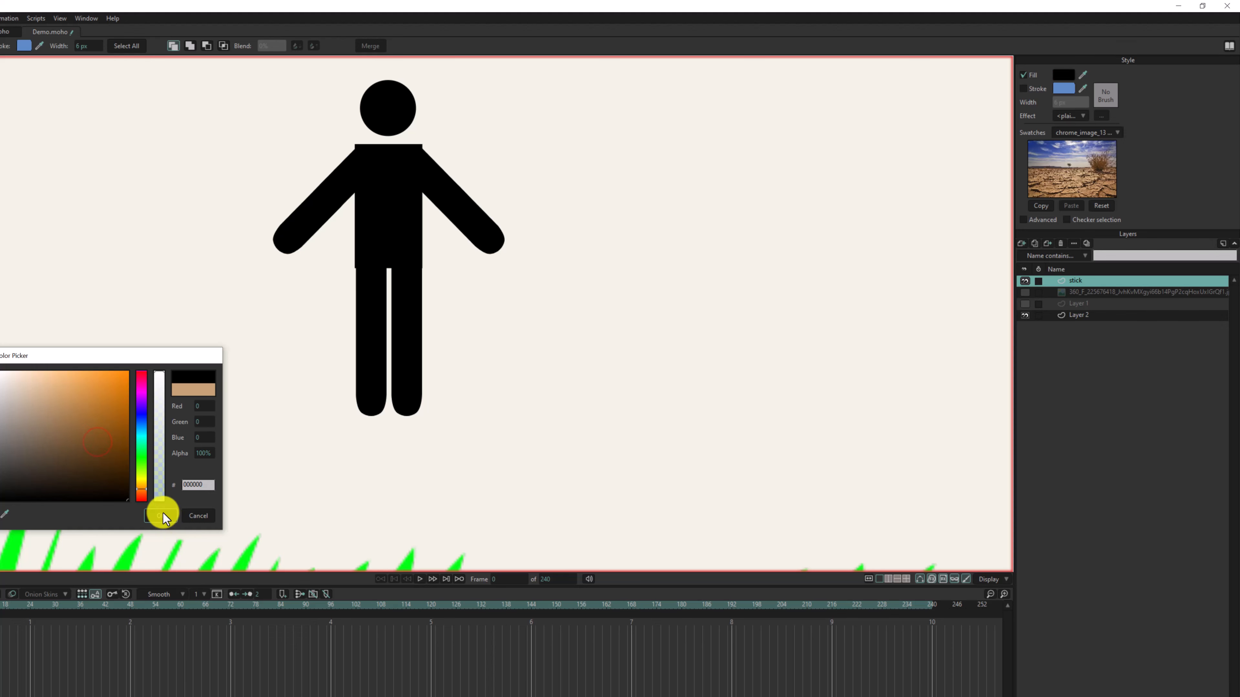
pyautogui.click(92, 547)
# - Apply the Shaded effect to the head's fill and set its shadow color to a semi-transparent red
pyautogui.click(1064, 116)
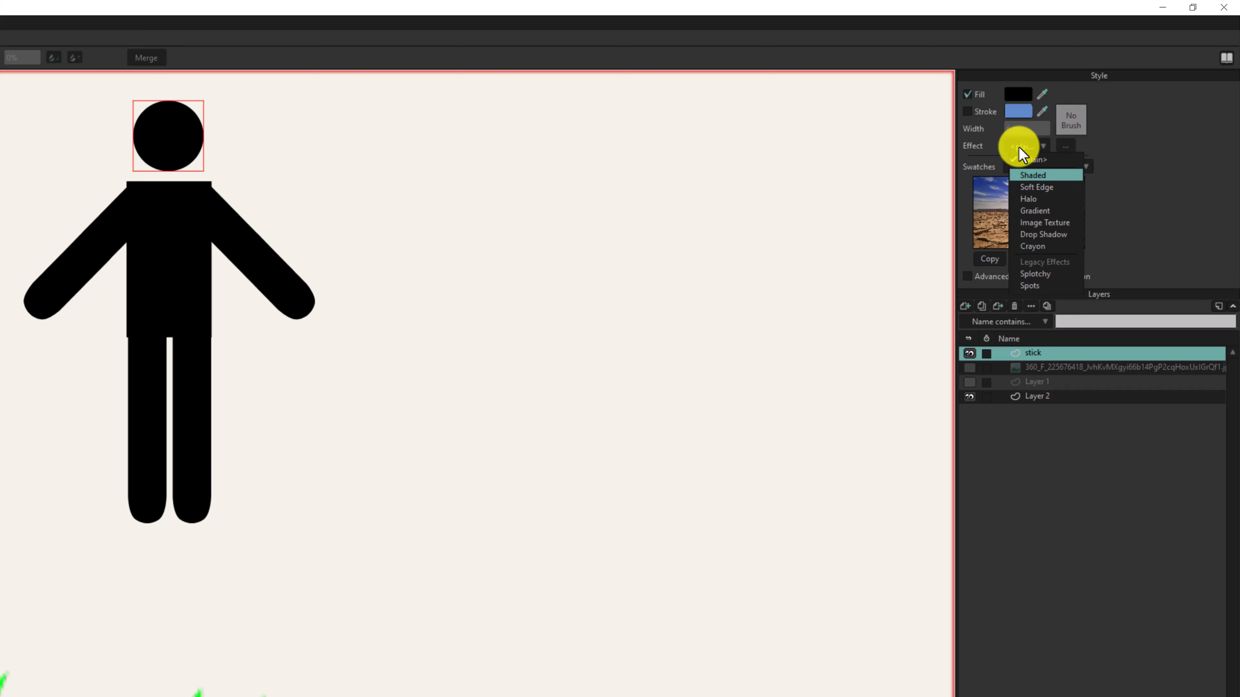
pyautogui.press('Down')
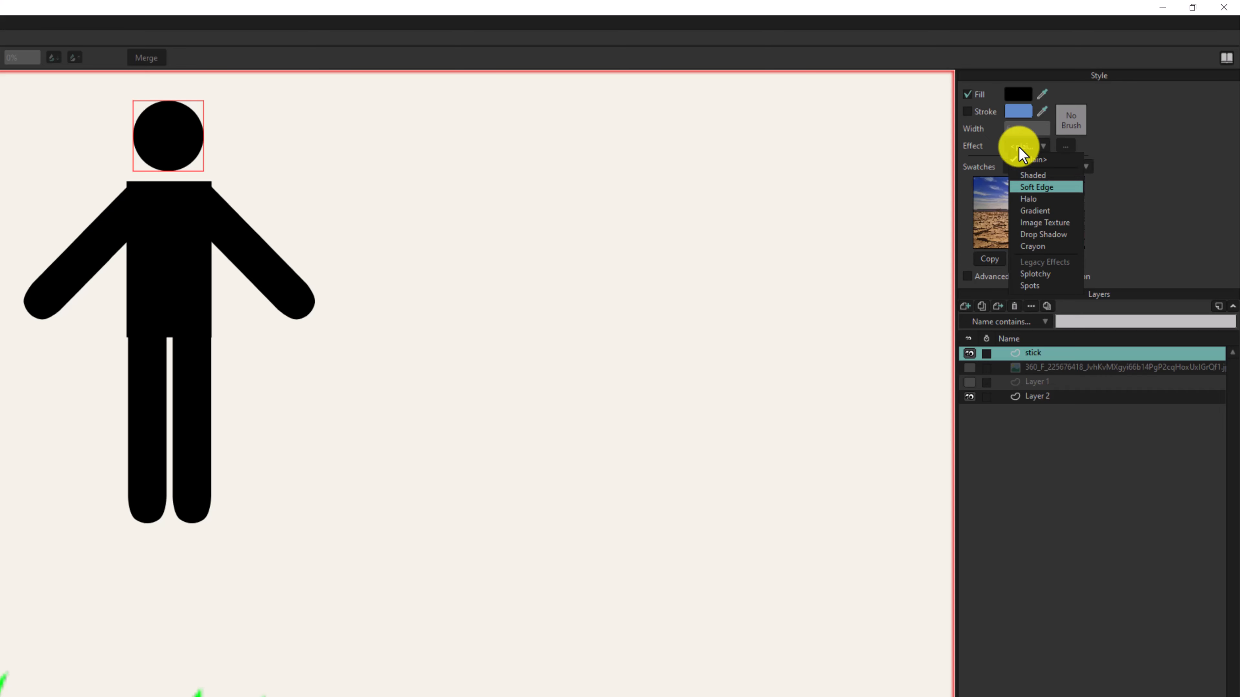
pyautogui.press('Up')
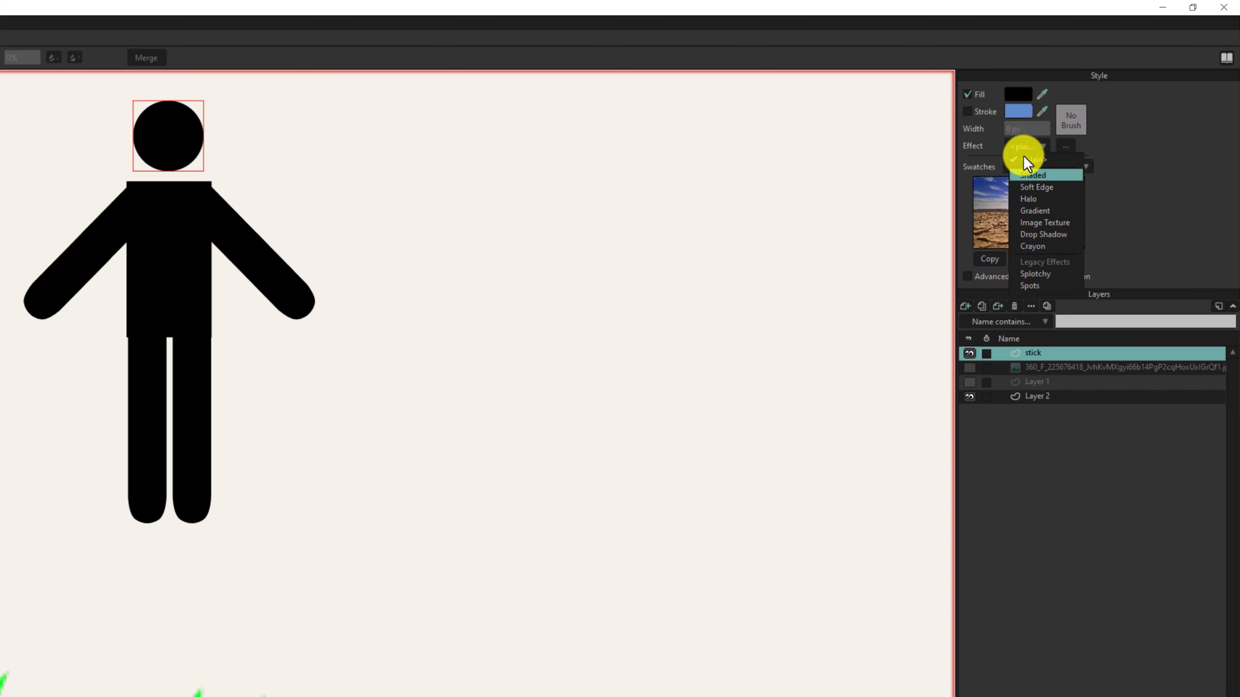
pyautogui.click(1034, 178)
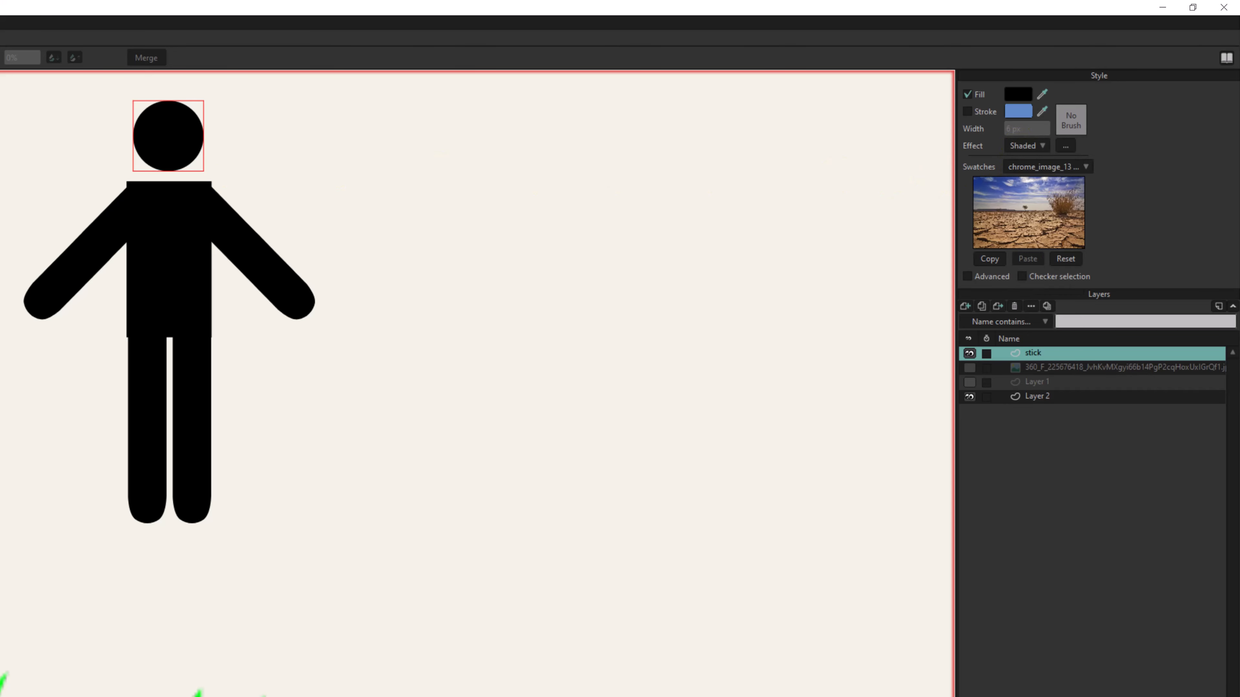
pyautogui.click(1066, 146)
pyautogui.moveTo(367, 78); pyautogui.dragTo(509, 141)
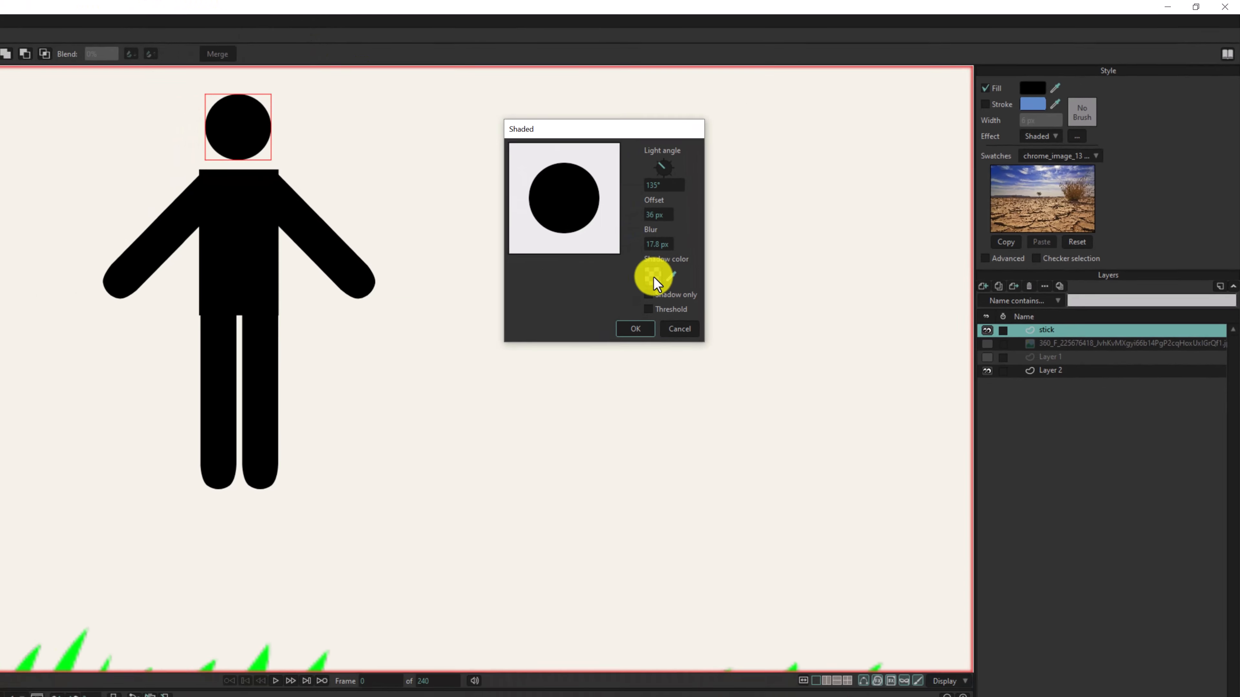
pyautogui.click(610, 295)
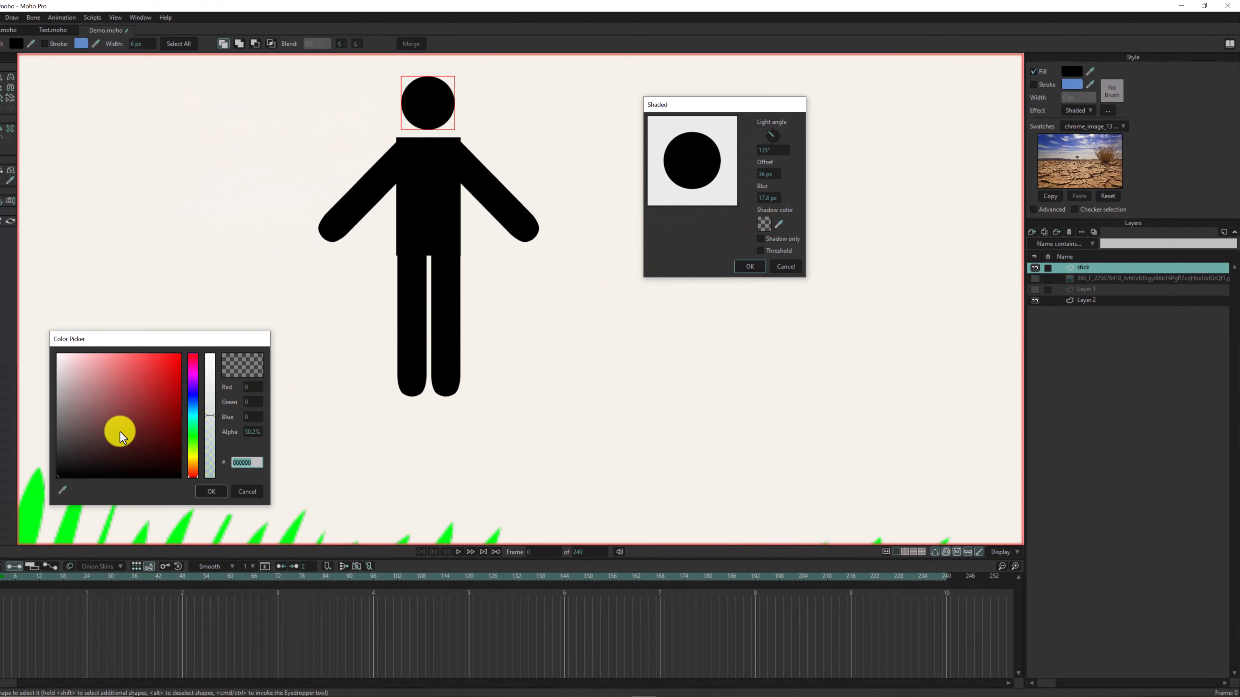
pyautogui.moveTo(119, 431)
pyautogui.mouseDown()
pyautogui.moveTo(202, 352)
pyautogui.moveTo(210, 365)
pyautogui.mouseUp()
pyautogui.click(214, 486)
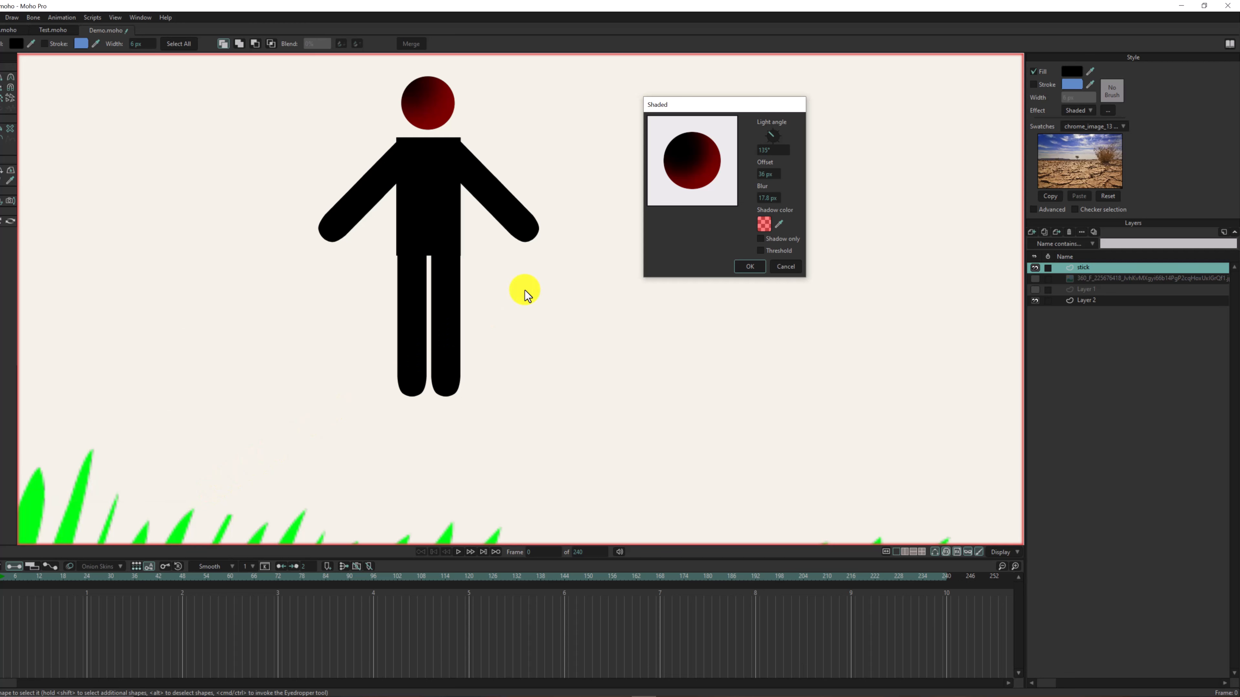
# - Set the shading's light angle to about 136.6° and its offset to 5 px, and apply the settings
pyautogui.moveTo(771, 134); pyautogui.dragTo(763, 126)
pyautogui.moveTo(764, 175); pyautogui.dragTo(763, 126)
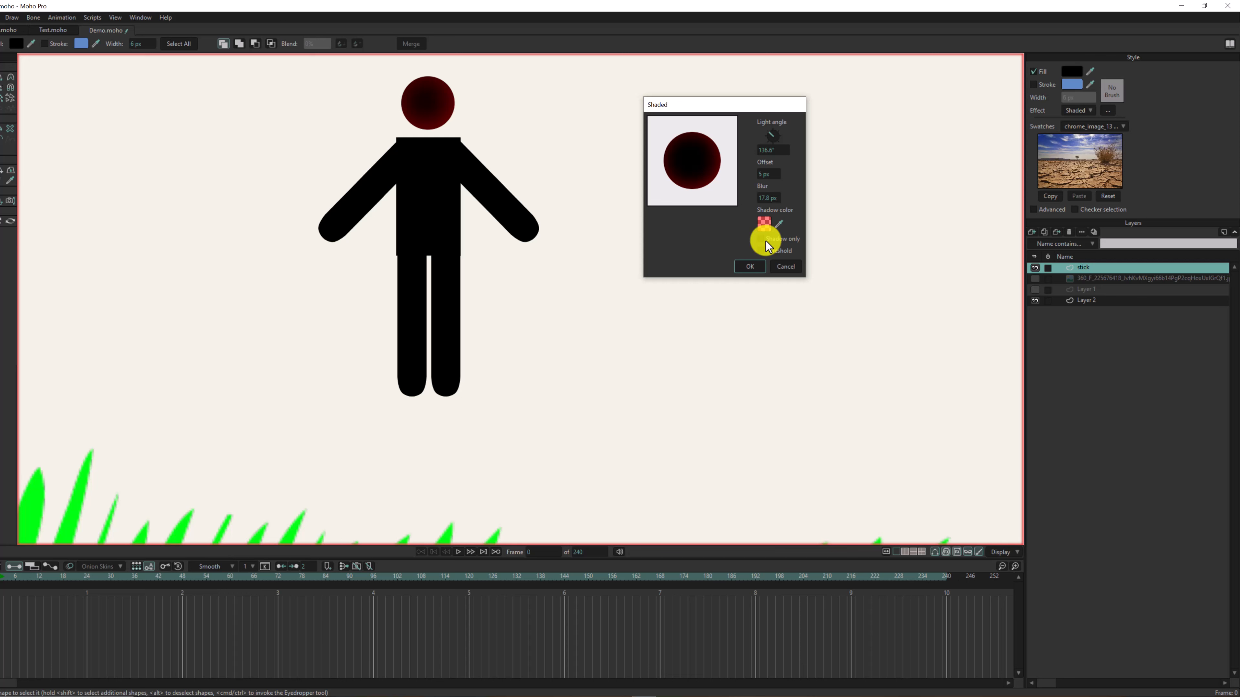
pyautogui.click(757, 266)
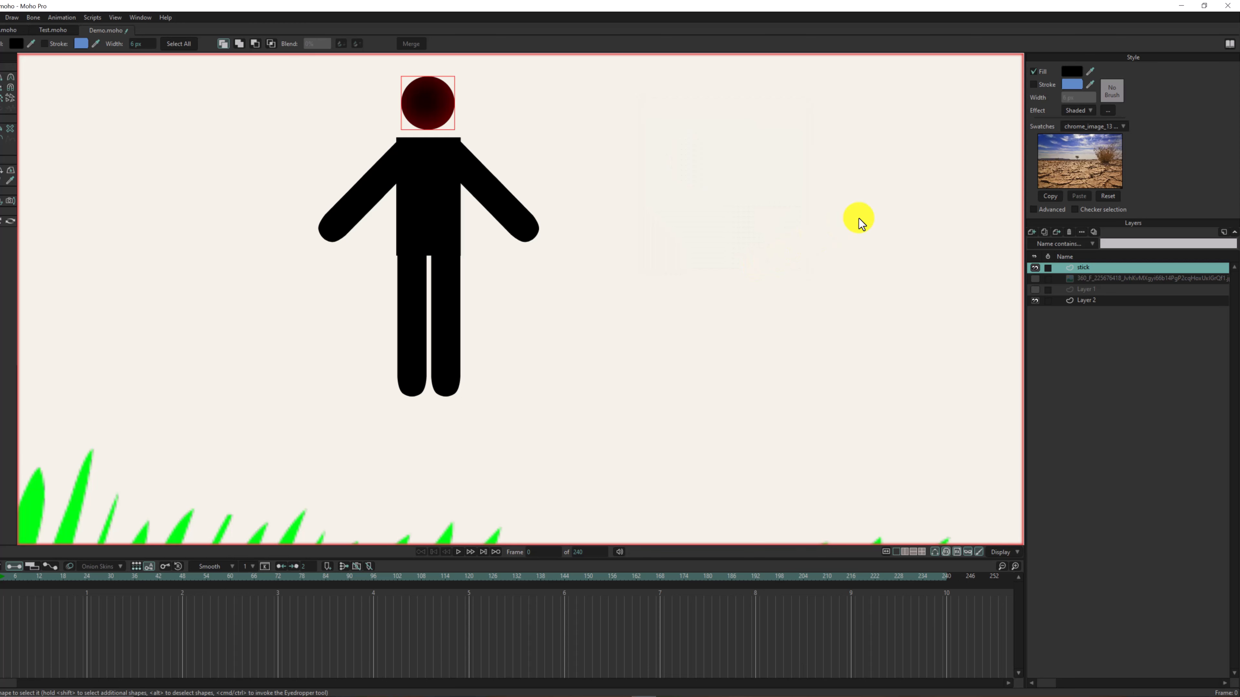
# - Switch the head's fill effect to a linear Gradient and set its starting color to purple, 7E00FF
pyautogui.click(1077, 112)
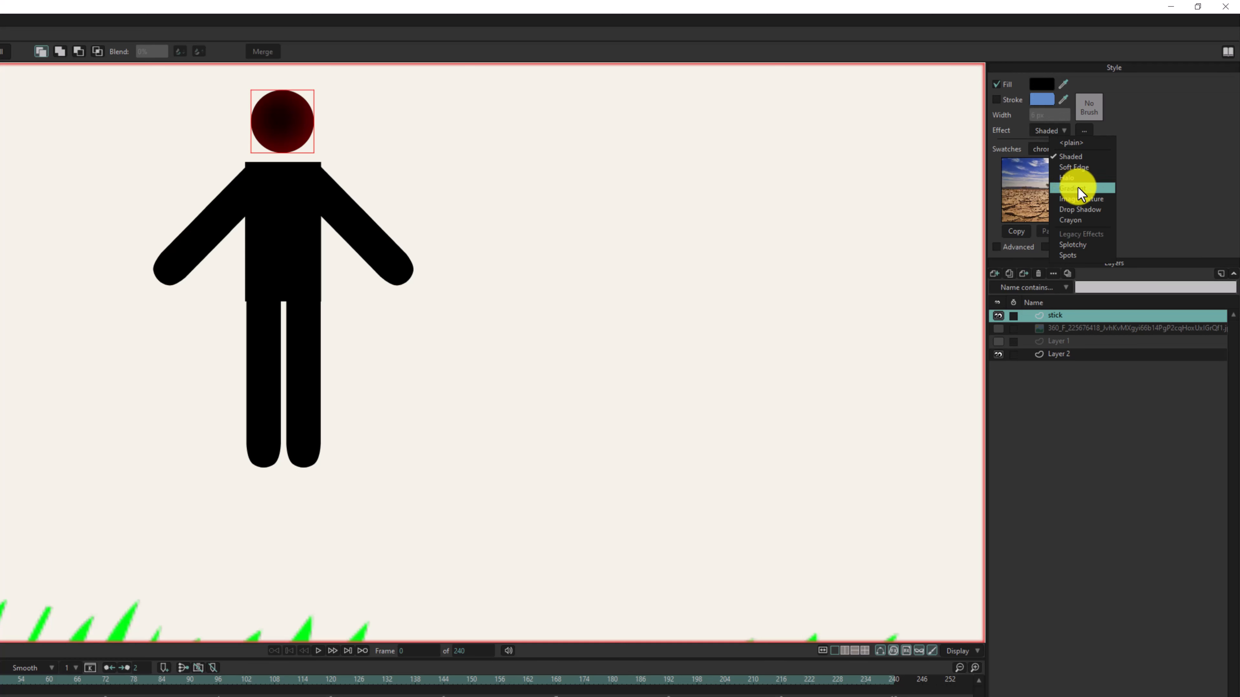
pyautogui.click(1081, 189)
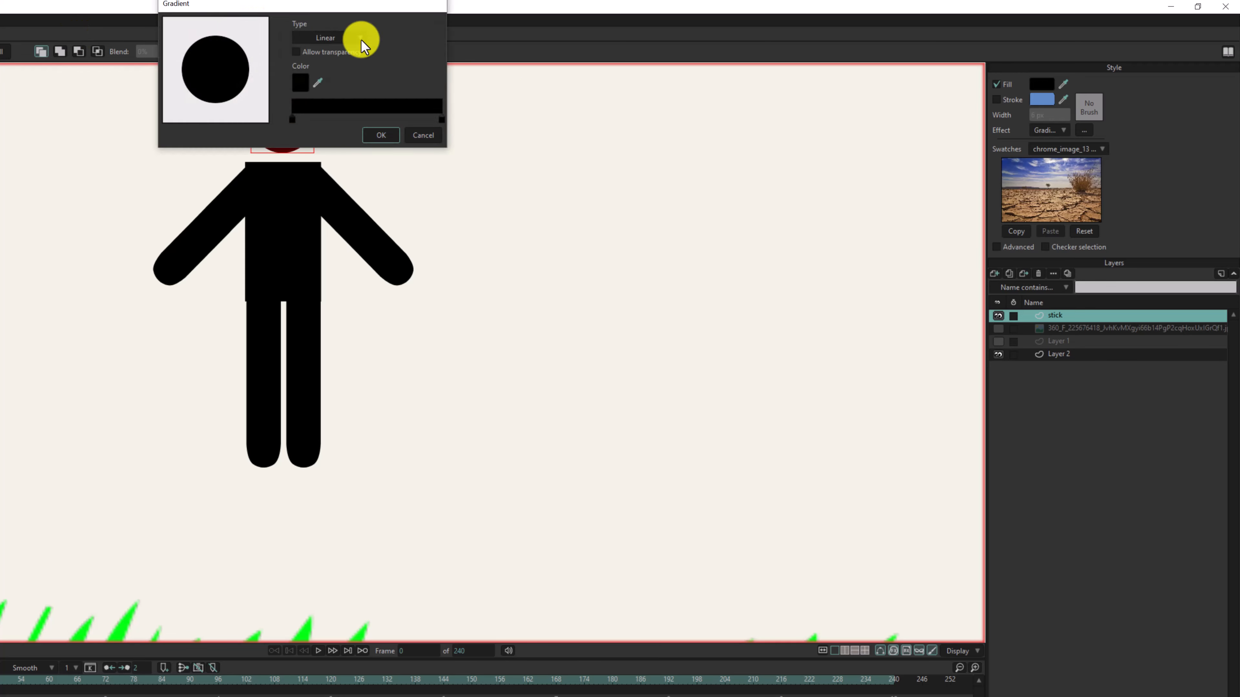
pyautogui.moveTo(233, 10); pyautogui.dragTo(630, 205)
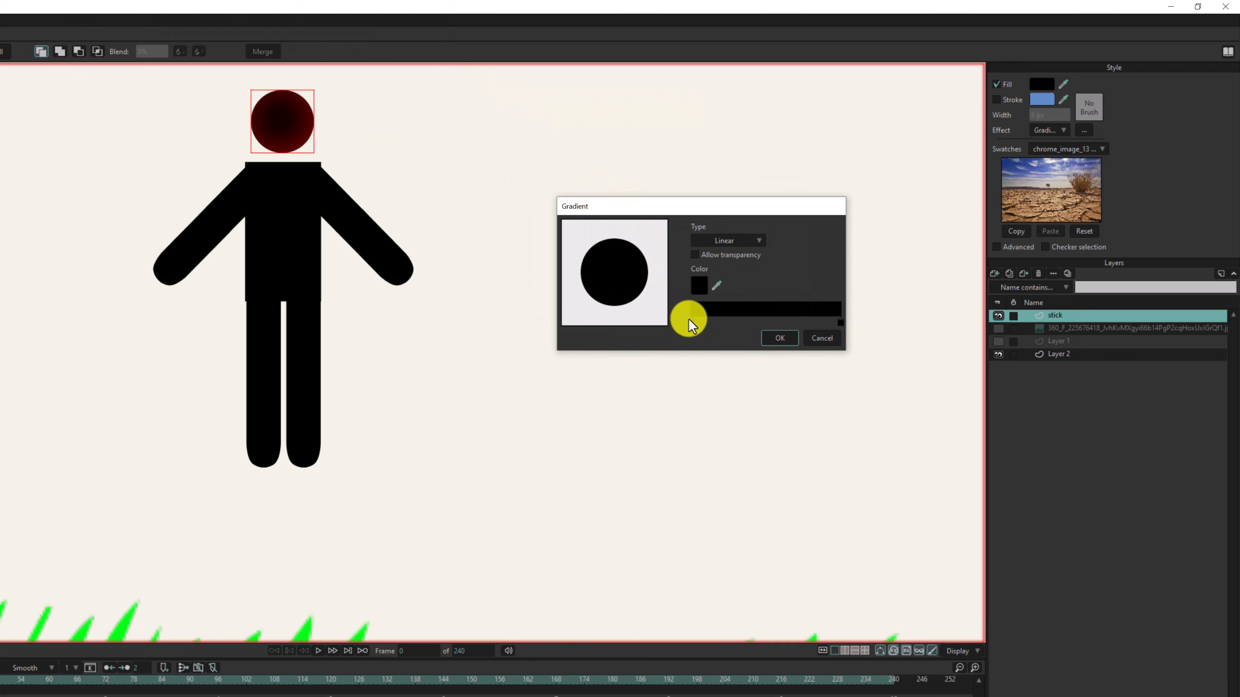
pyautogui.click(692, 322)
pyautogui.doubleClick(692, 323)
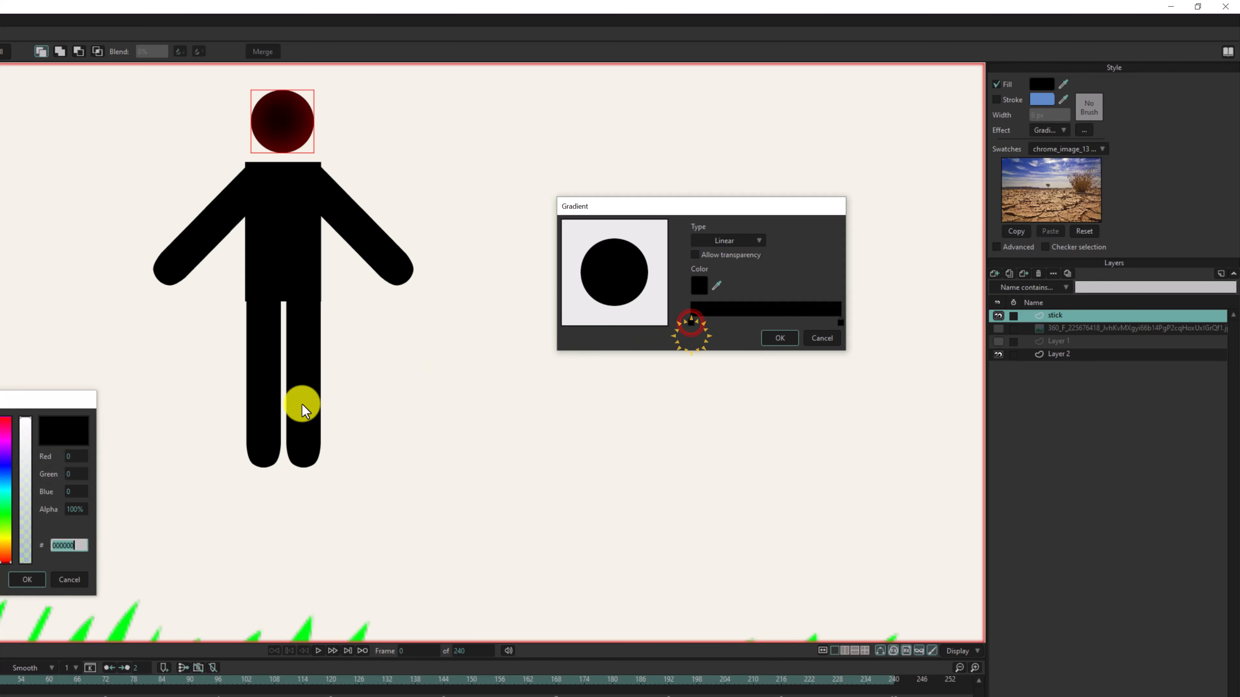
pyautogui.moveTo(56, 434); pyautogui.dragTo(0, 418)
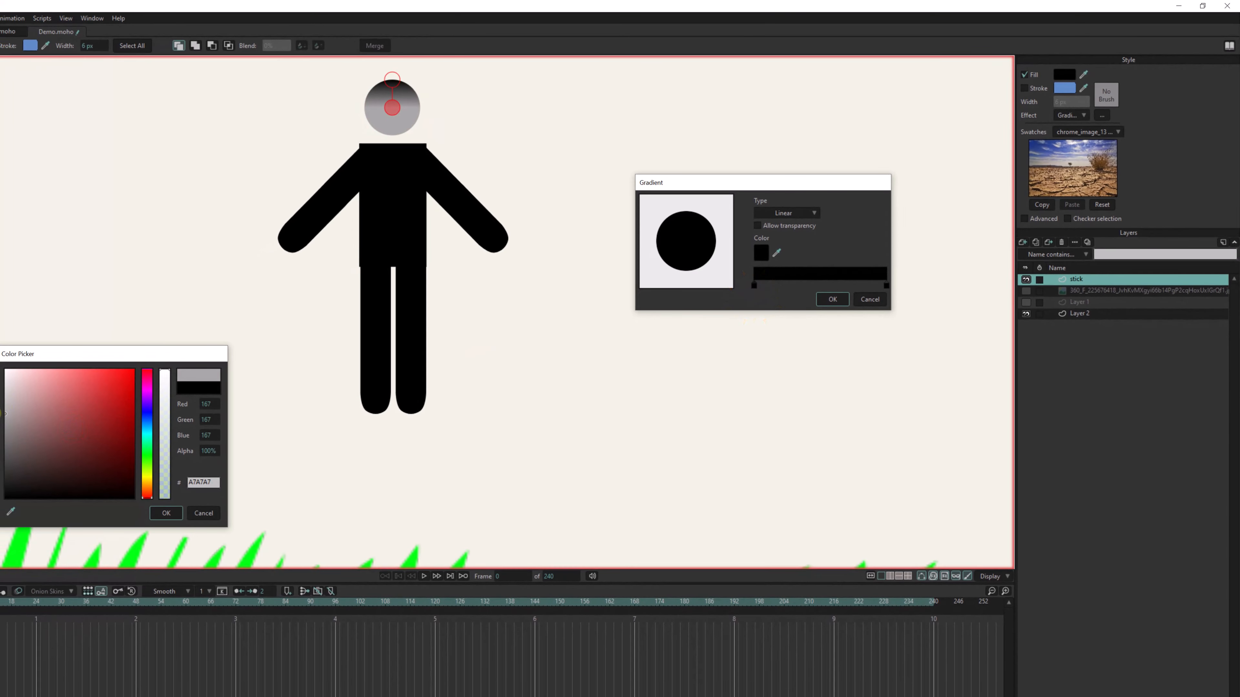
pyautogui.click(146, 403)
pyautogui.moveTo(119, 396); pyautogui.dragTo(134, 370)
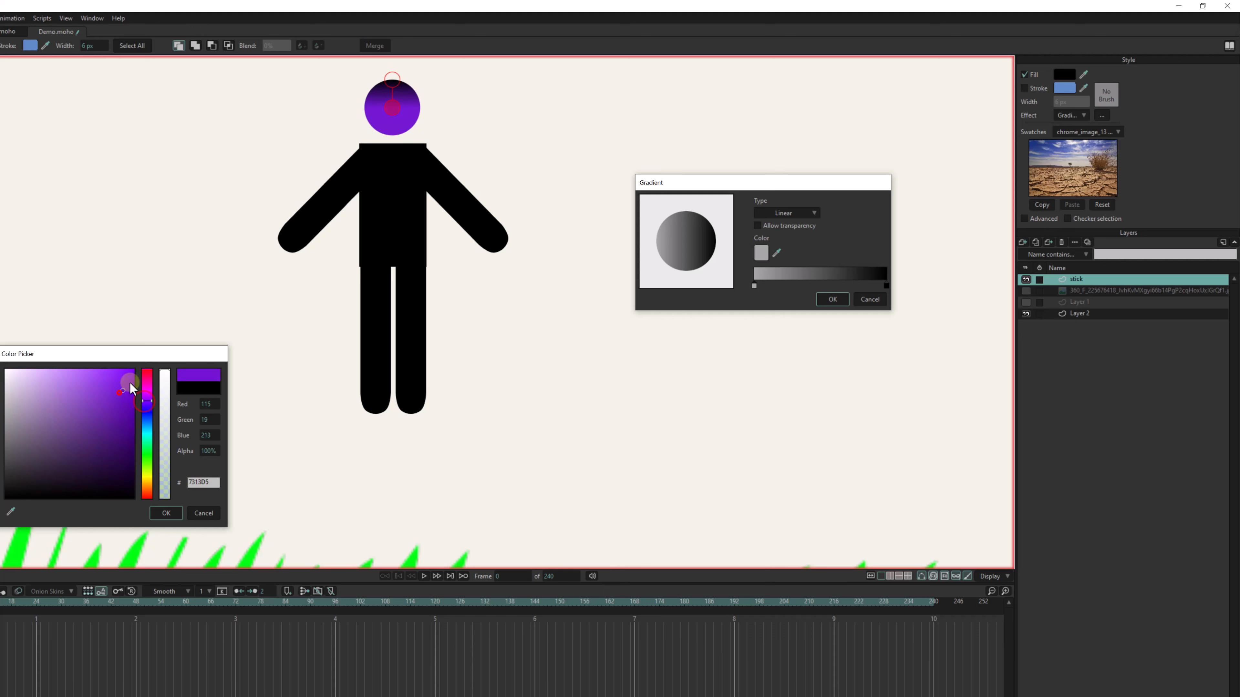
pyautogui.click(167, 513)
# - Set the gradient's end color to red, E00000
pyautogui.click(887, 285)
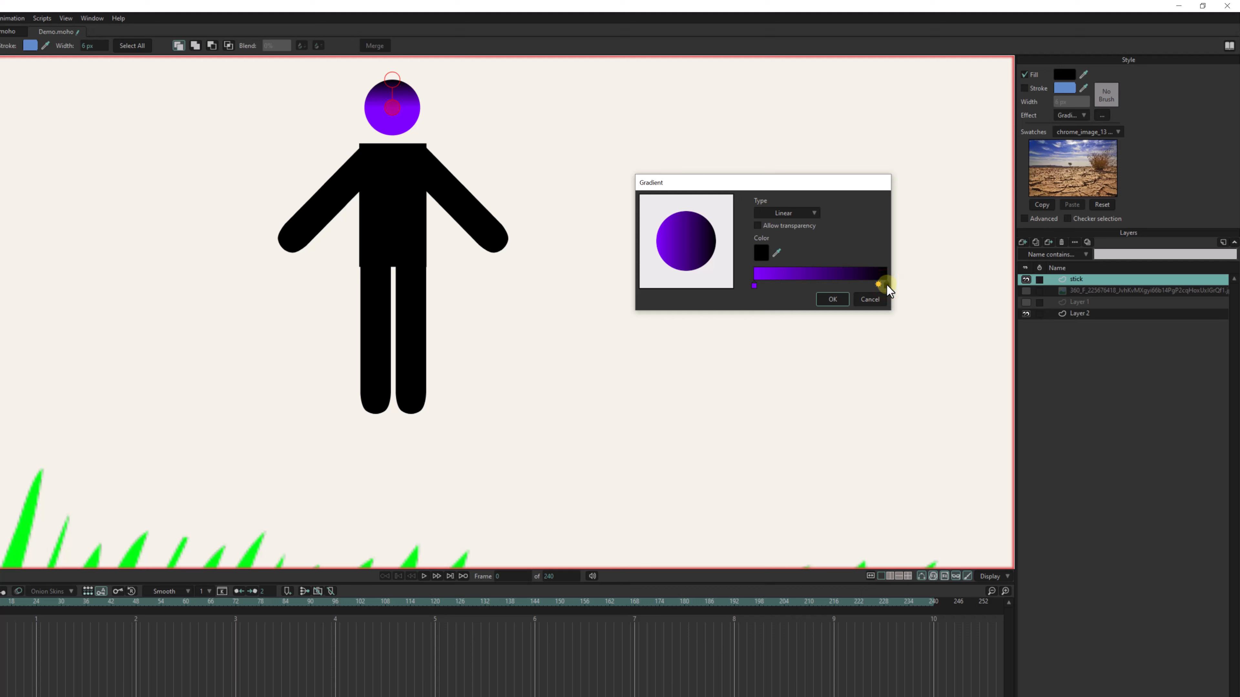
pyautogui.doubleClick(886, 286)
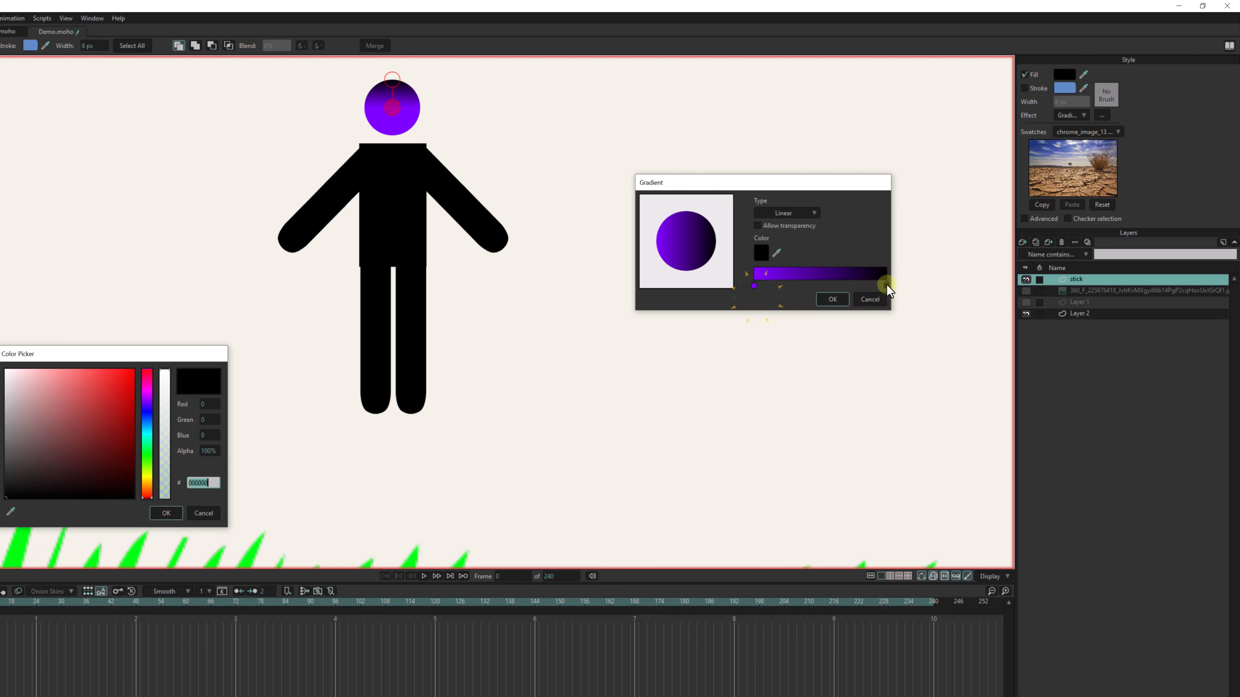
pyautogui.click(133, 384)
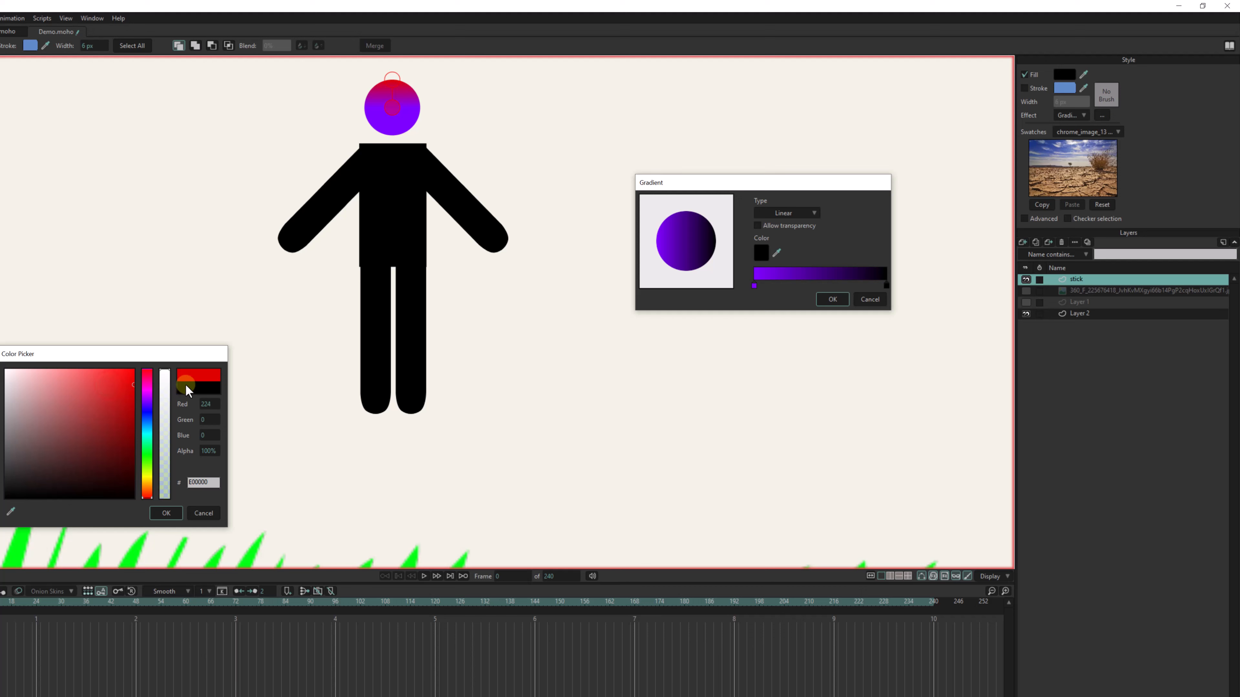
pyautogui.click(166, 513)
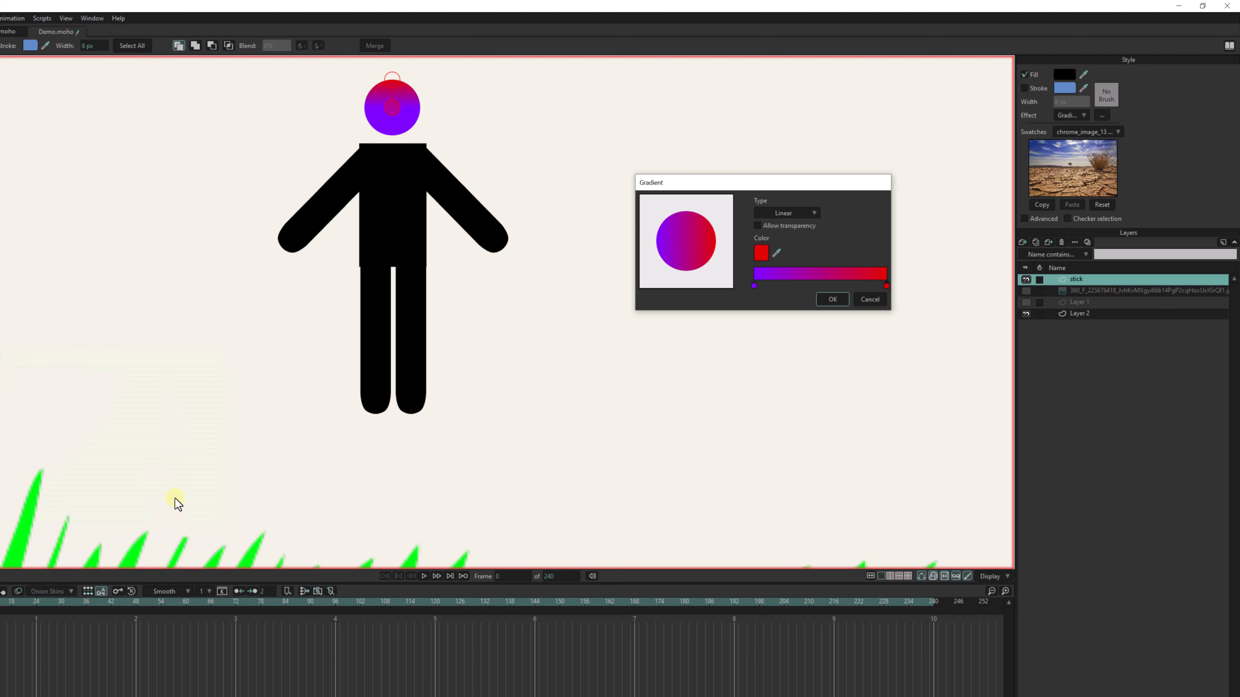
# - Apply the gradient and reposition its handle on the head to change the direction of the color blend
pyautogui.click(393, 108)
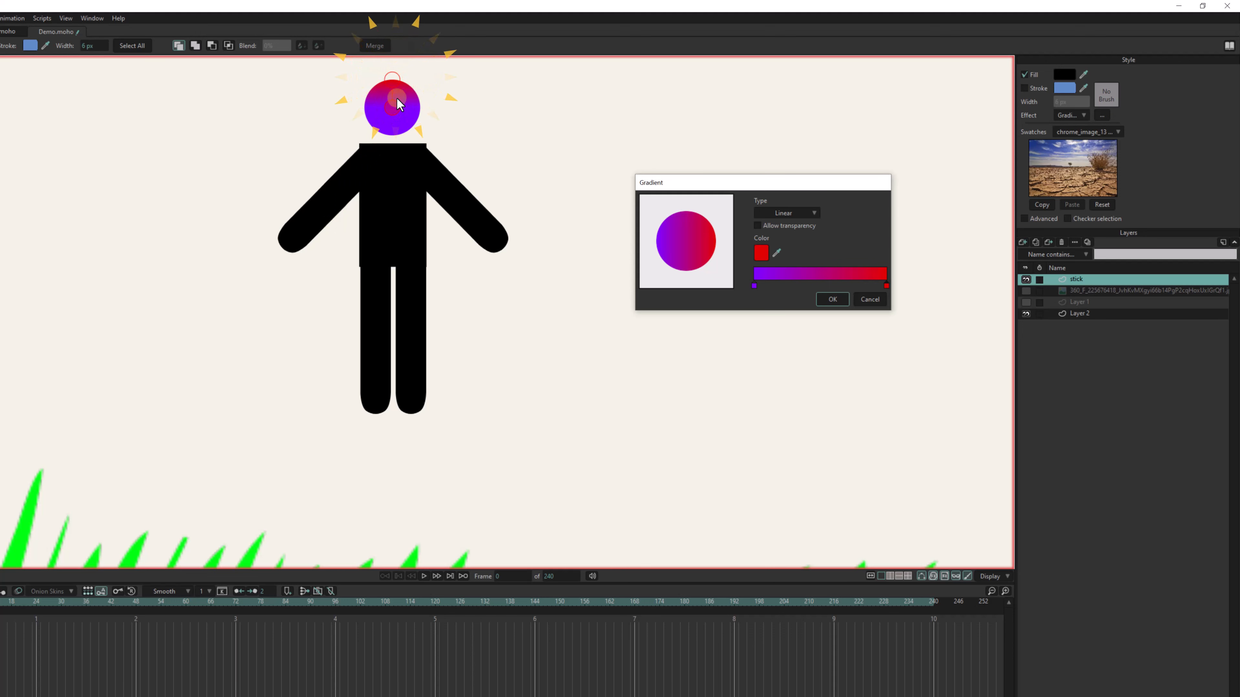
pyautogui.click(832, 299)
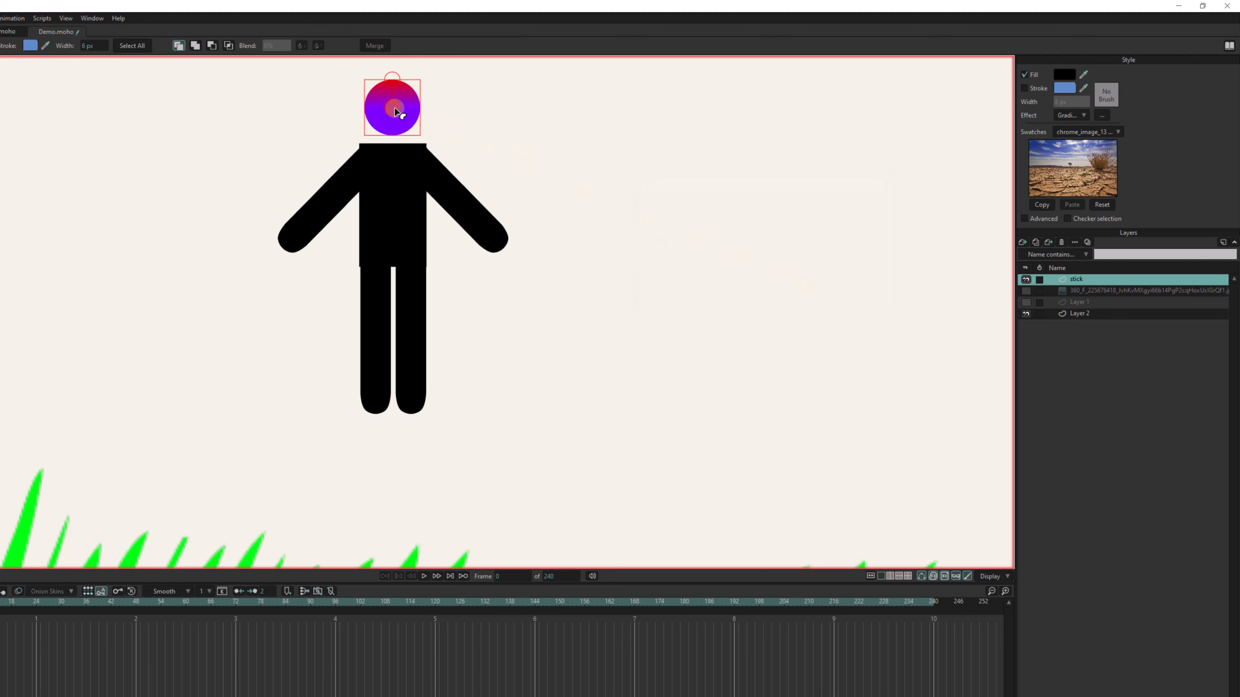
pyautogui.moveTo(395, 109)
pyautogui.mouseDown()
pyautogui.moveTo(397, 125)
pyautogui.moveTo(396, 82)
pyautogui.moveTo(415, 122)
pyautogui.moveTo(405, 135)
pyautogui.moveTo(416, 94)
pyautogui.moveTo(441, 139)
pyautogui.moveTo(380, 109)
pyautogui.mouseUp()
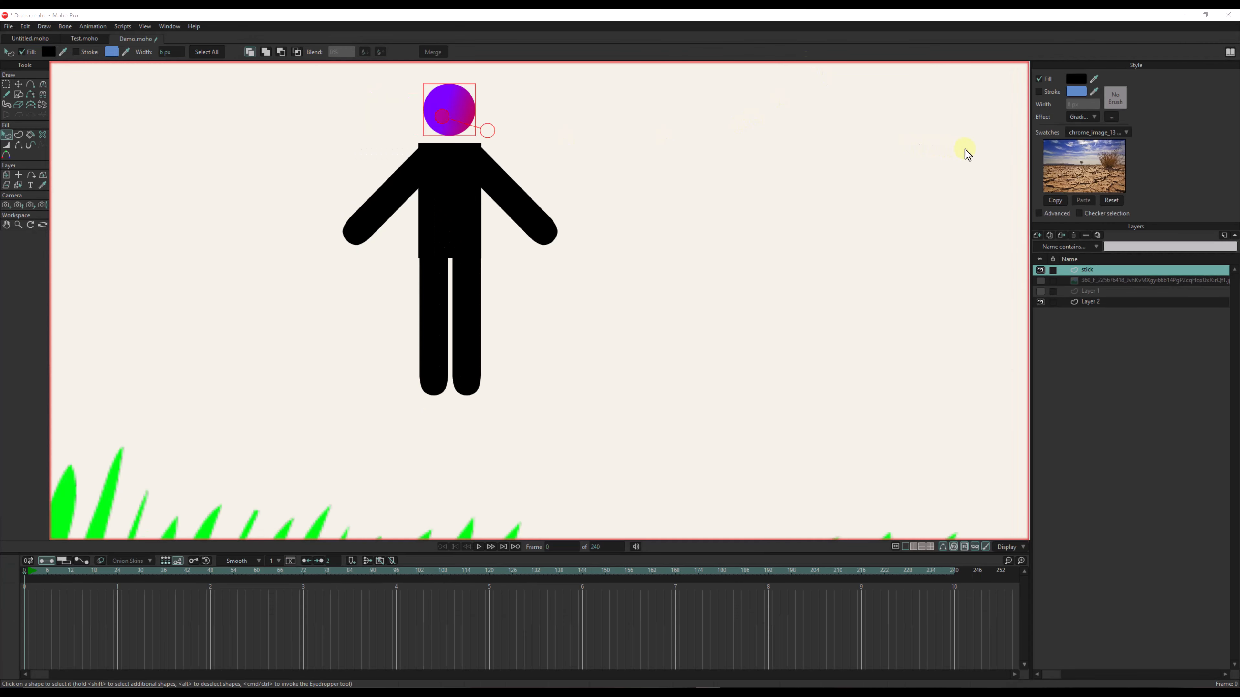
# - Change the head's fill effect to Soft Edge with its default blur radius
pyautogui.click(1082, 117)
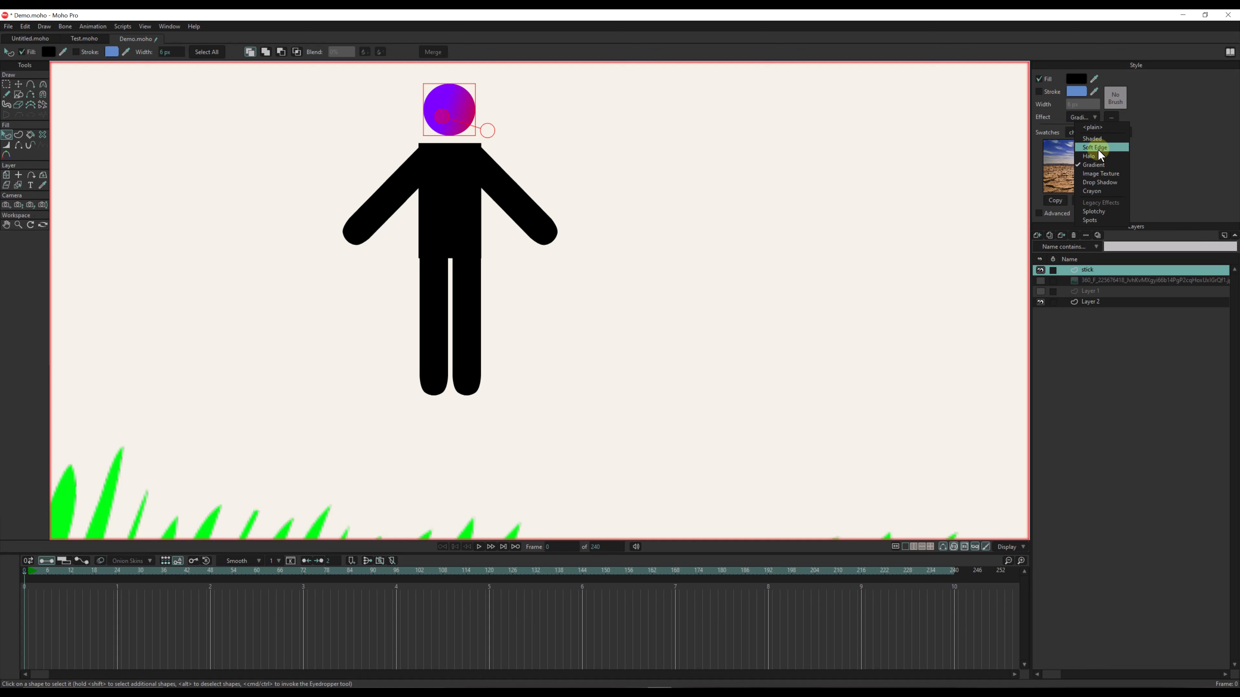
pyautogui.click(1097, 149)
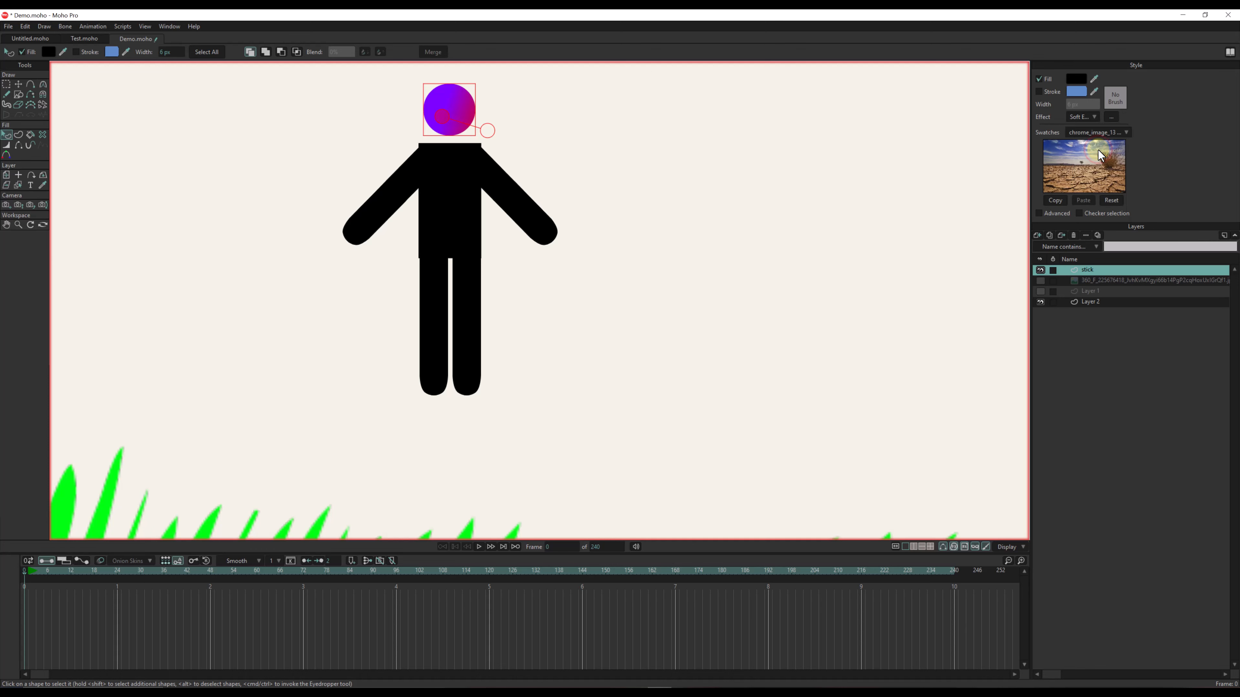
pyautogui.moveTo(282, 110); pyautogui.dragTo(248, 124)
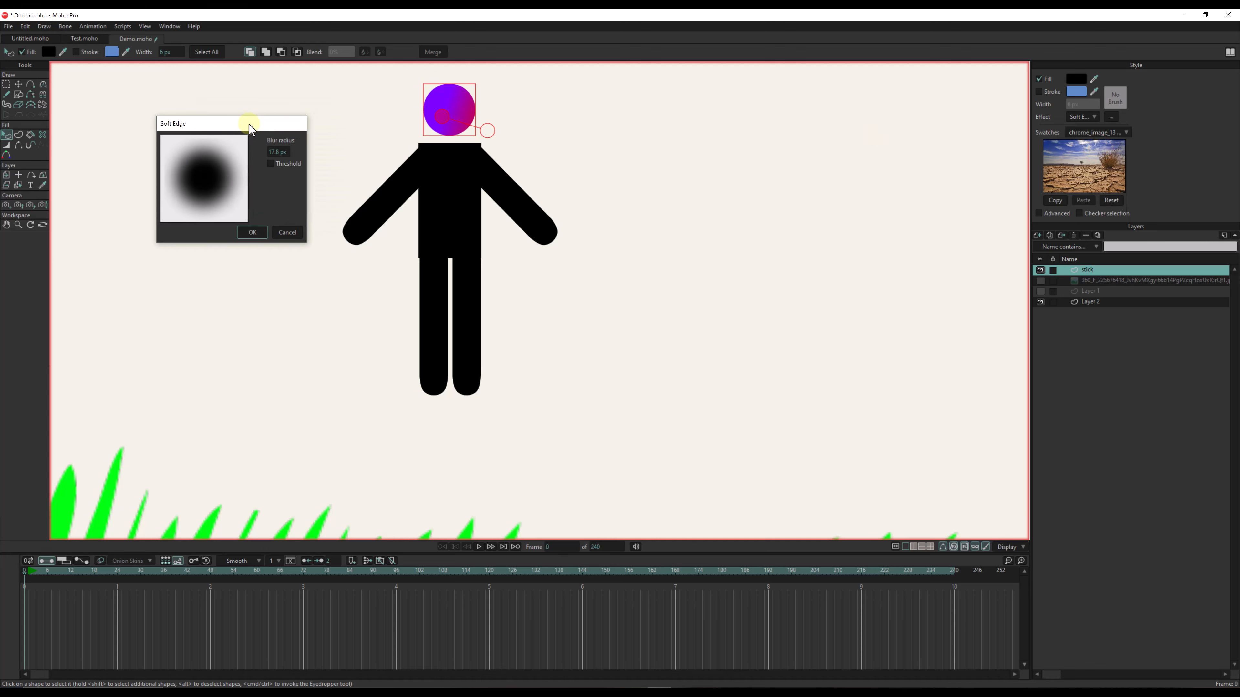
pyautogui.click(252, 232)
pyautogui.click(251, 231)
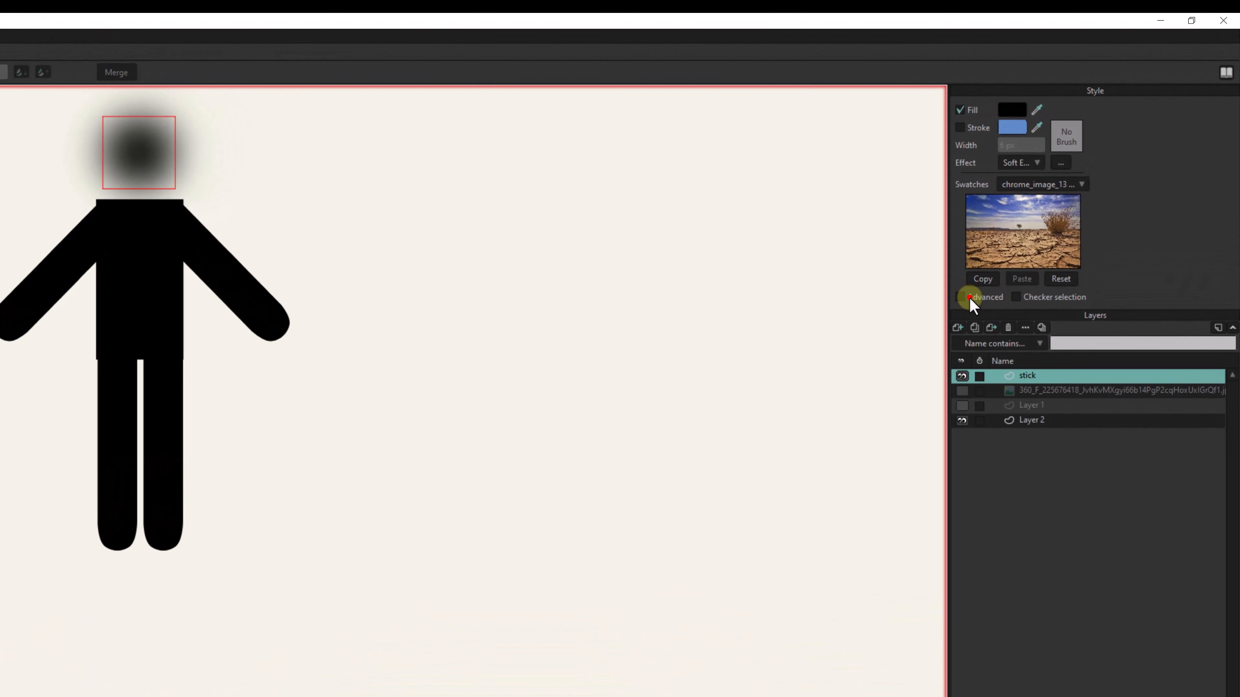
# - Turn on the advanced style options and look through the Style 1 presets, leaving it on <None>
pyautogui.click(969, 297)
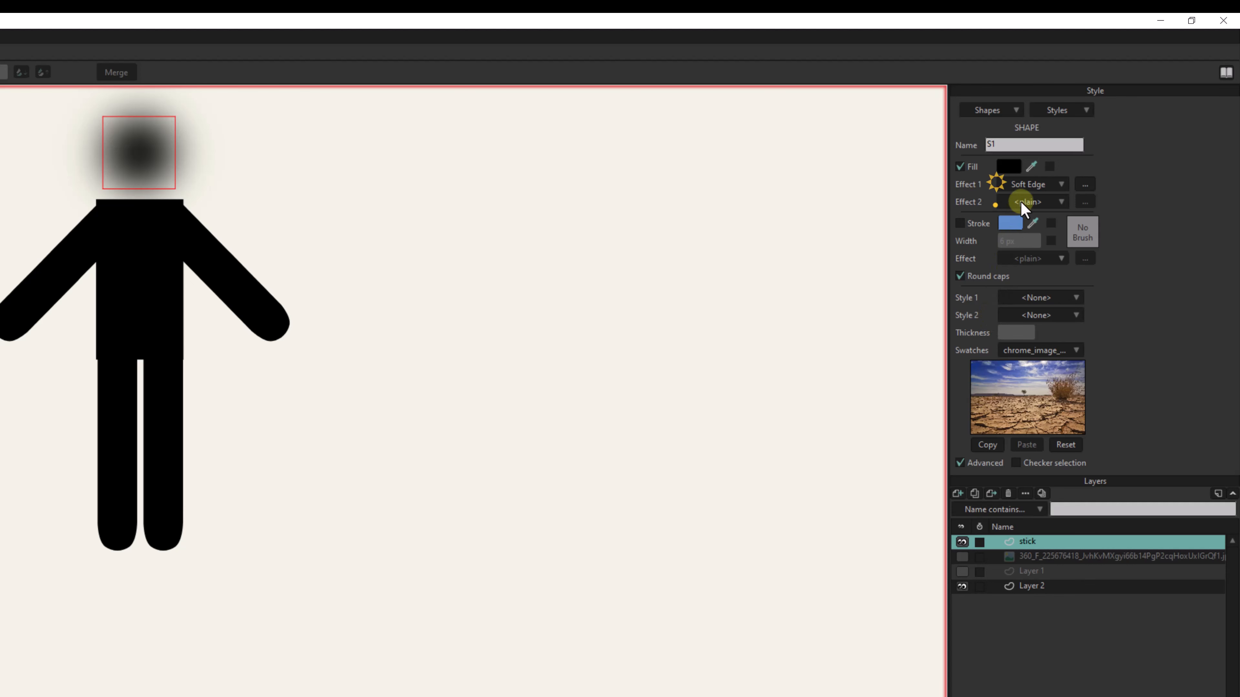
pyautogui.click(1031, 298)
pyautogui.press('Down')
pyautogui.press('Down')
pyautogui.press('Down')
pyautogui.press('Down')
pyautogui.press('Down')
pyautogui.press('Down')
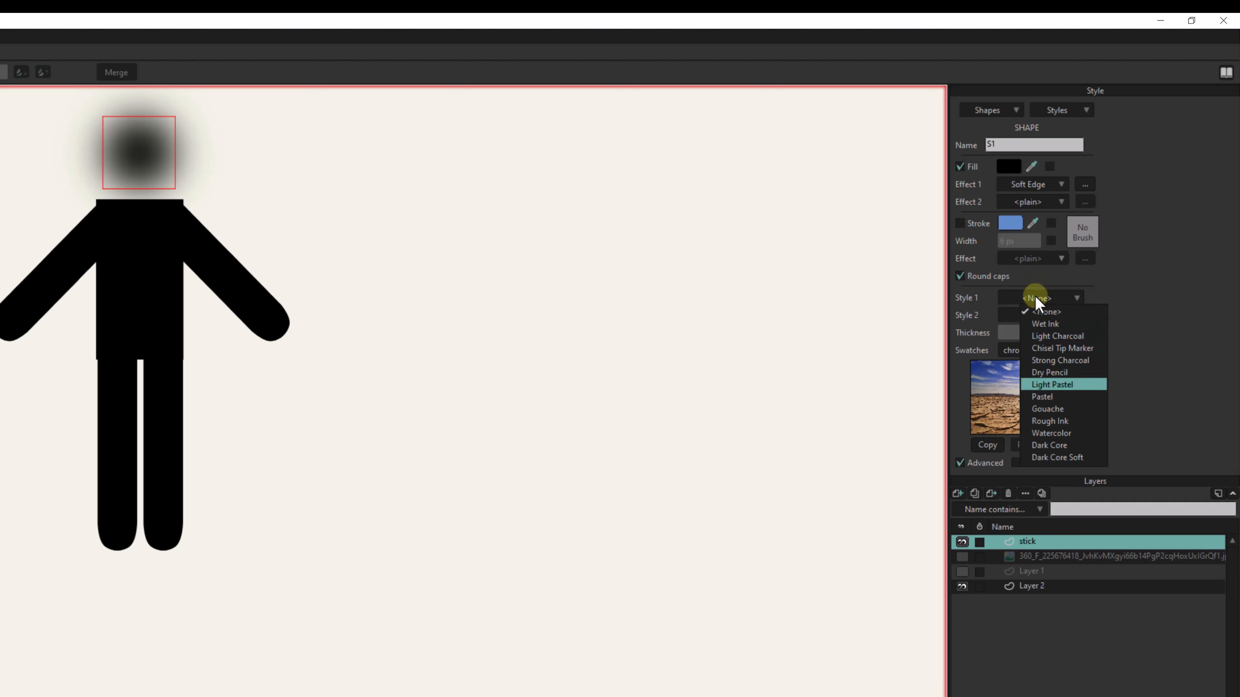
pyautogui.click(1130, 305)
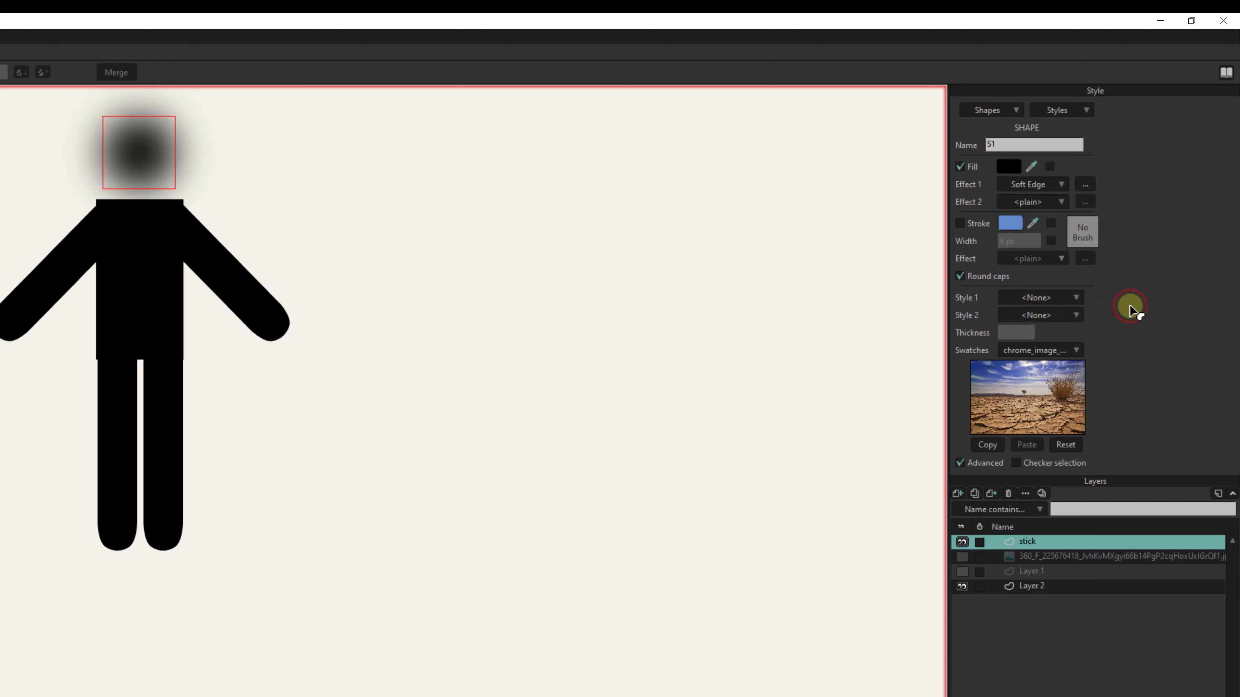
# - Add Gradient as the second fill effect on the head, on top of Soft Edge
pyautogui.click(1042, 204)
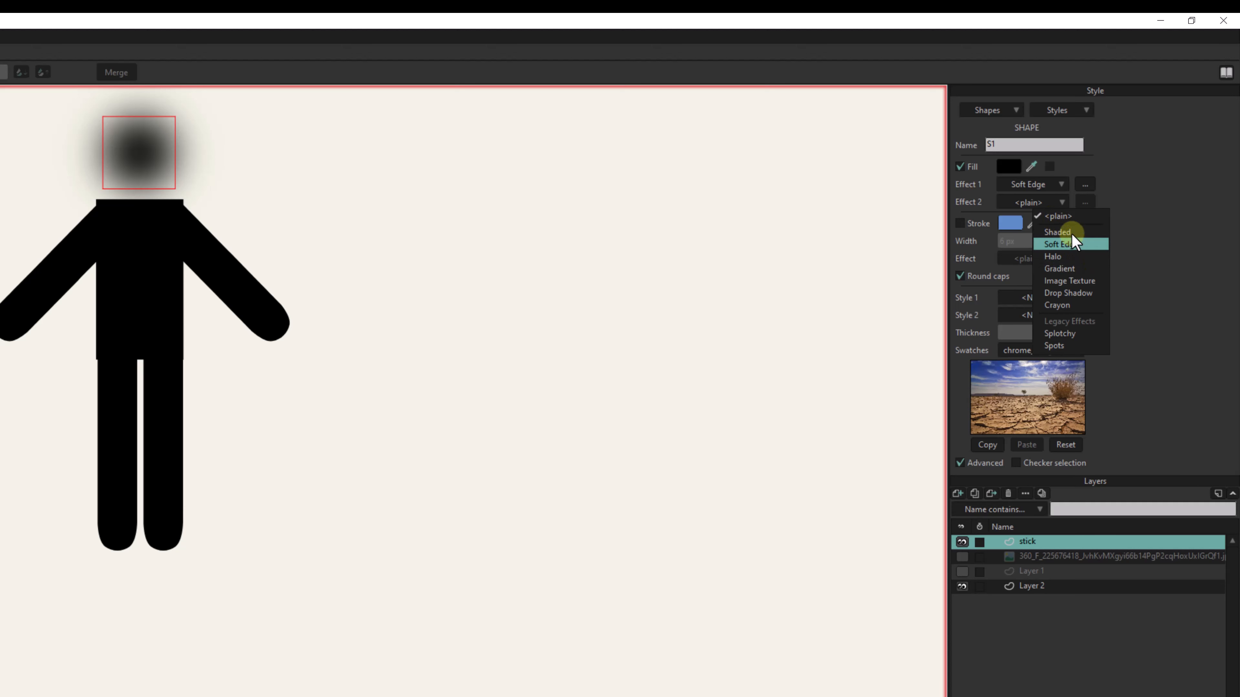
pyautogui.click(1075, 268)
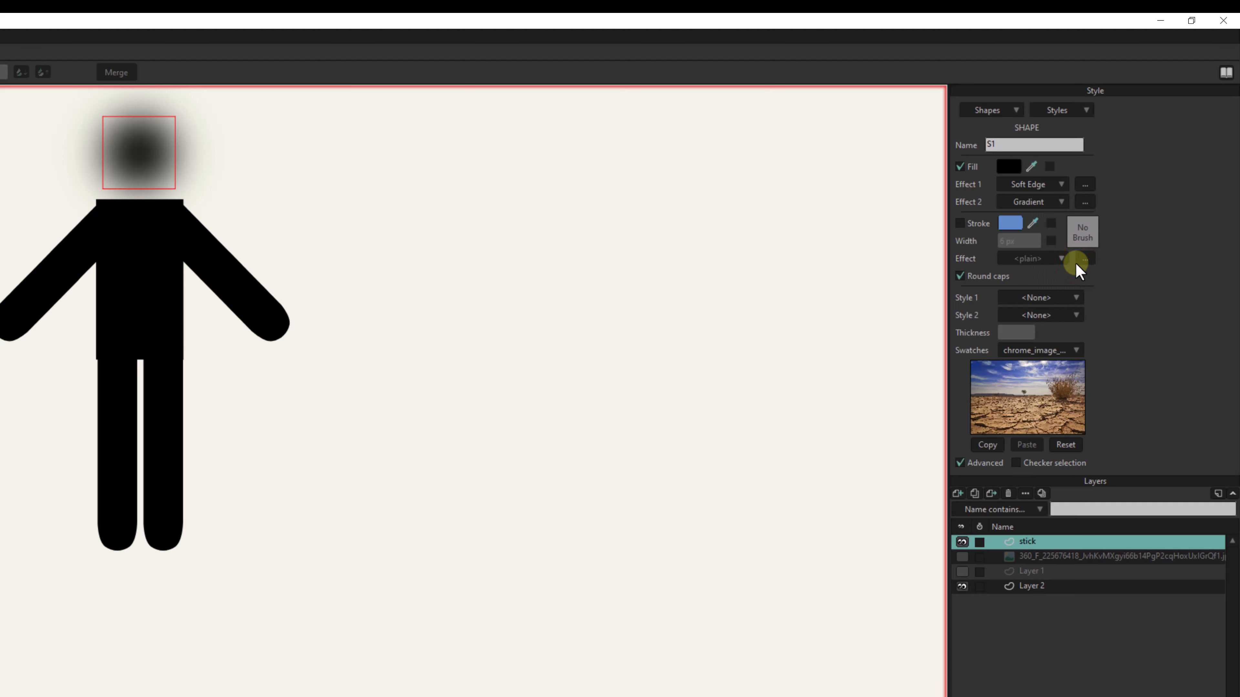
pyautogui.press('q')
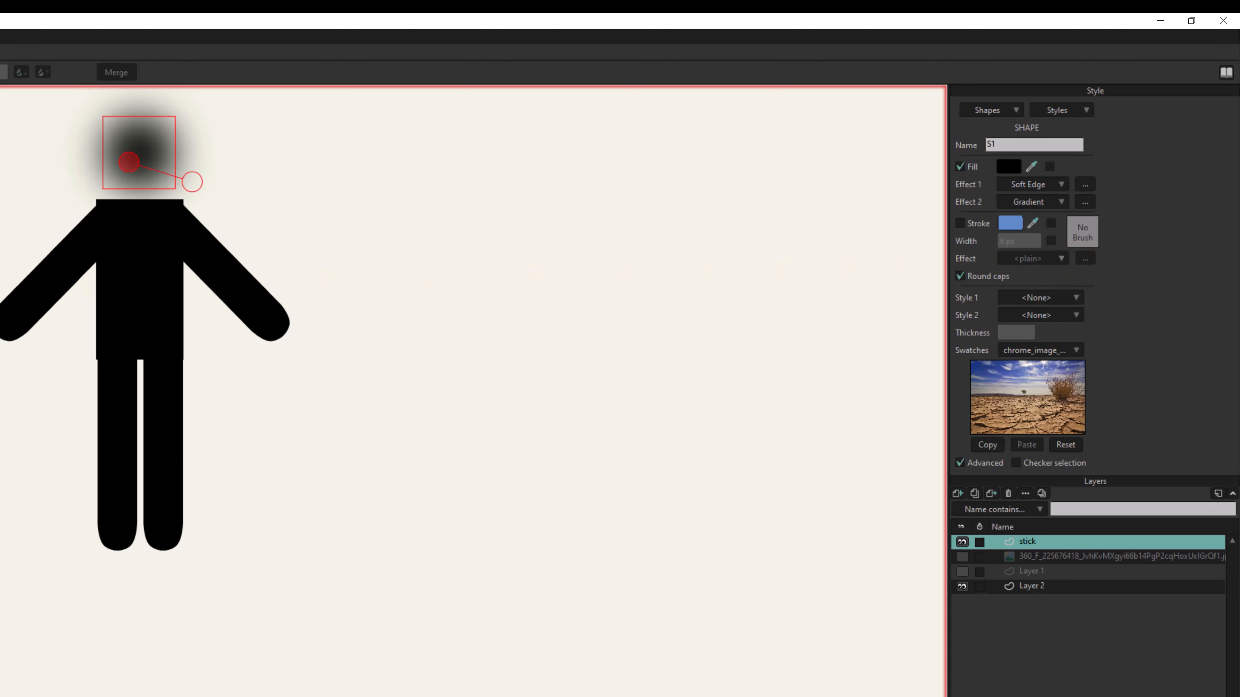
# - Change the head's second fill effect to Halo and try a yellow halo color
pyautogui.click(1056, 201)
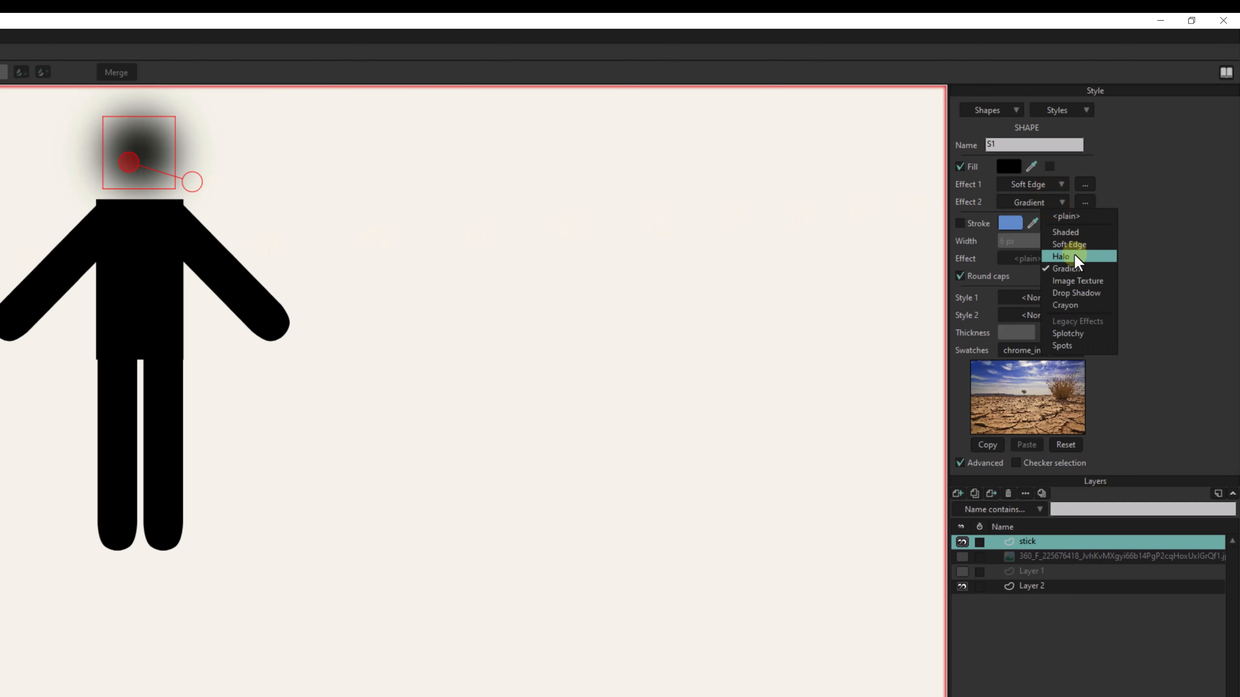
pyautogui.click(1074, 256)
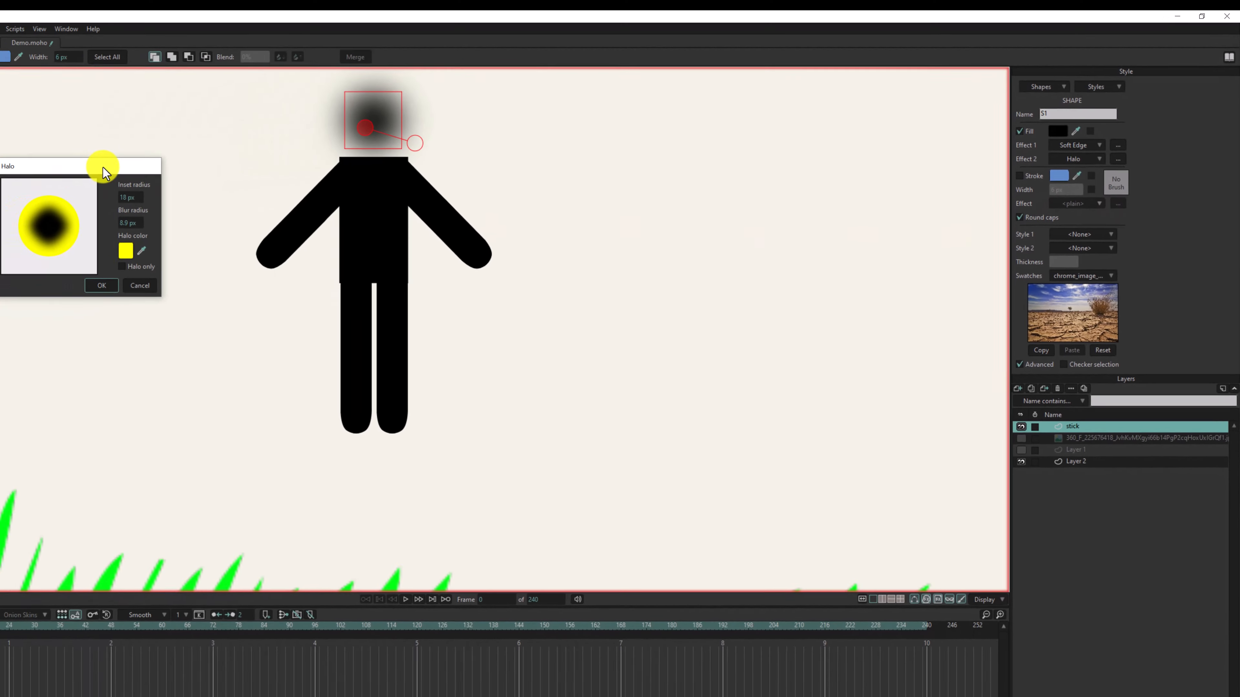
pyautogui.click(162, 241)
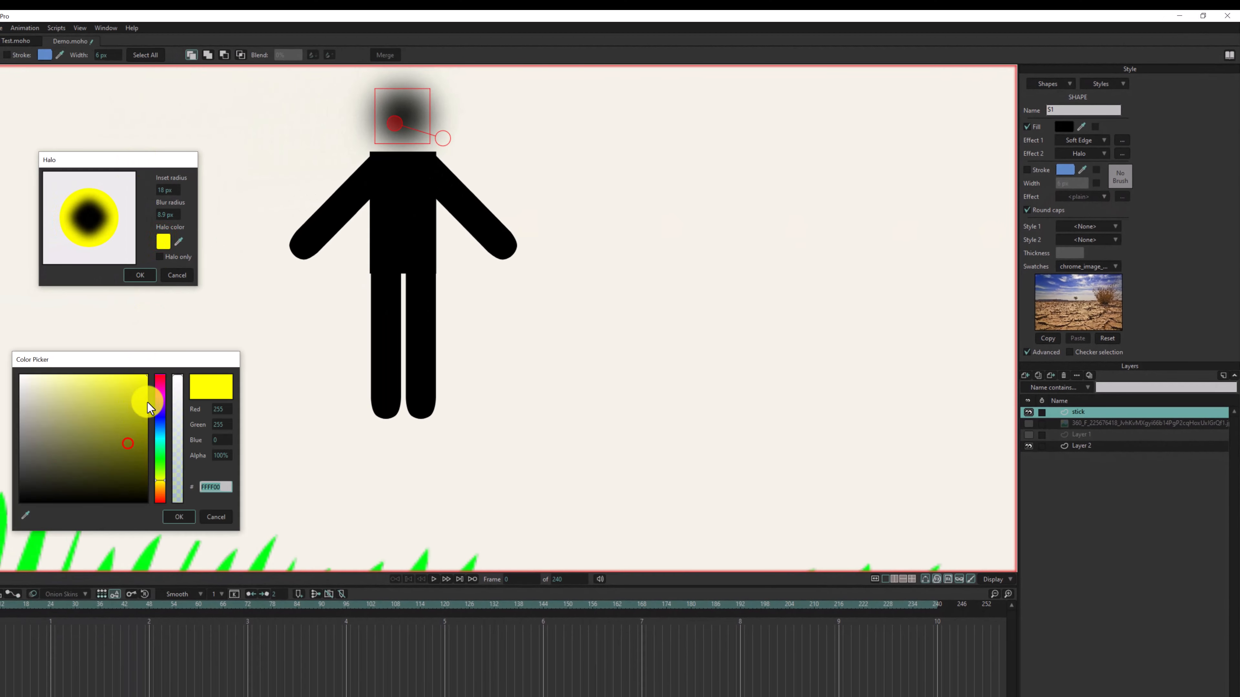
pyautogui.click(148, 401)
pyautogui.click(146, 398)
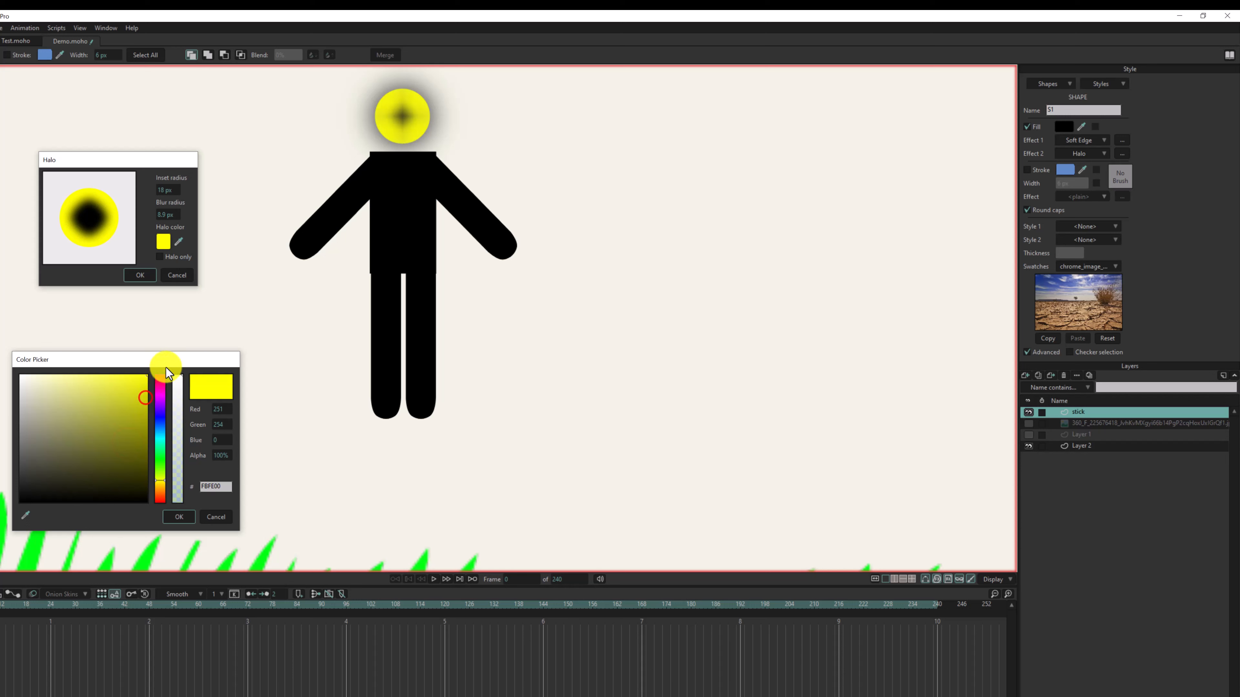
pyautogui.click(217, 516)
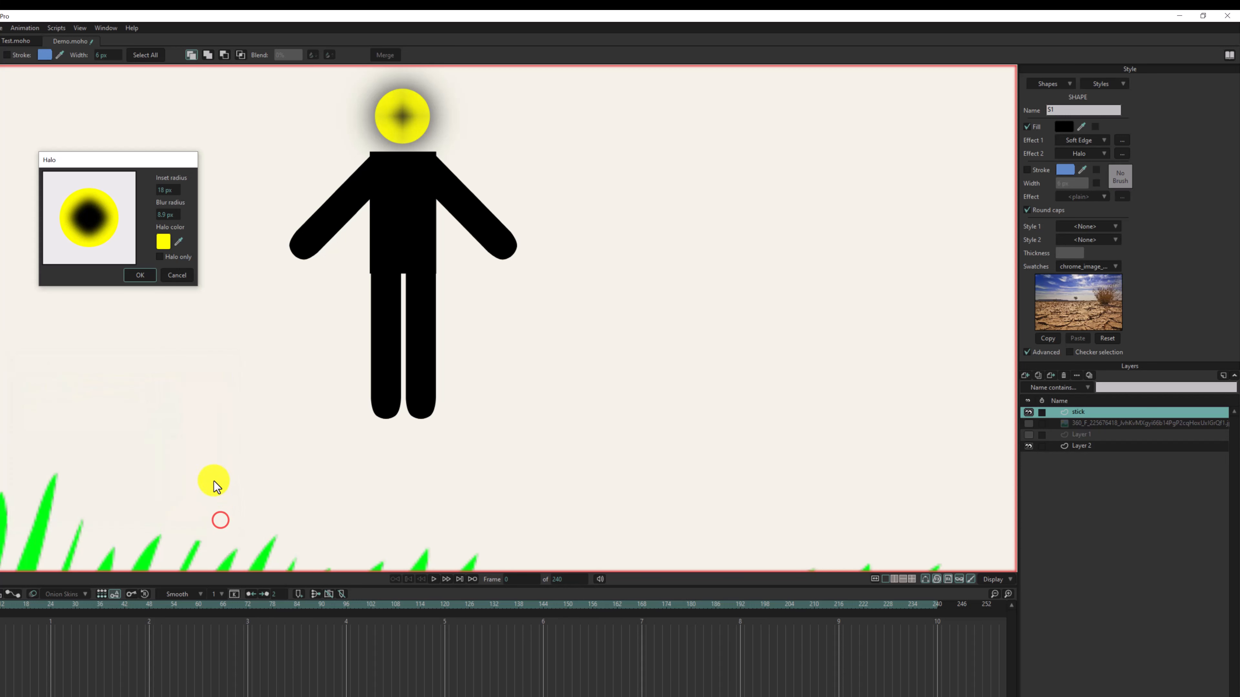
pyautogui.click(179, 275)
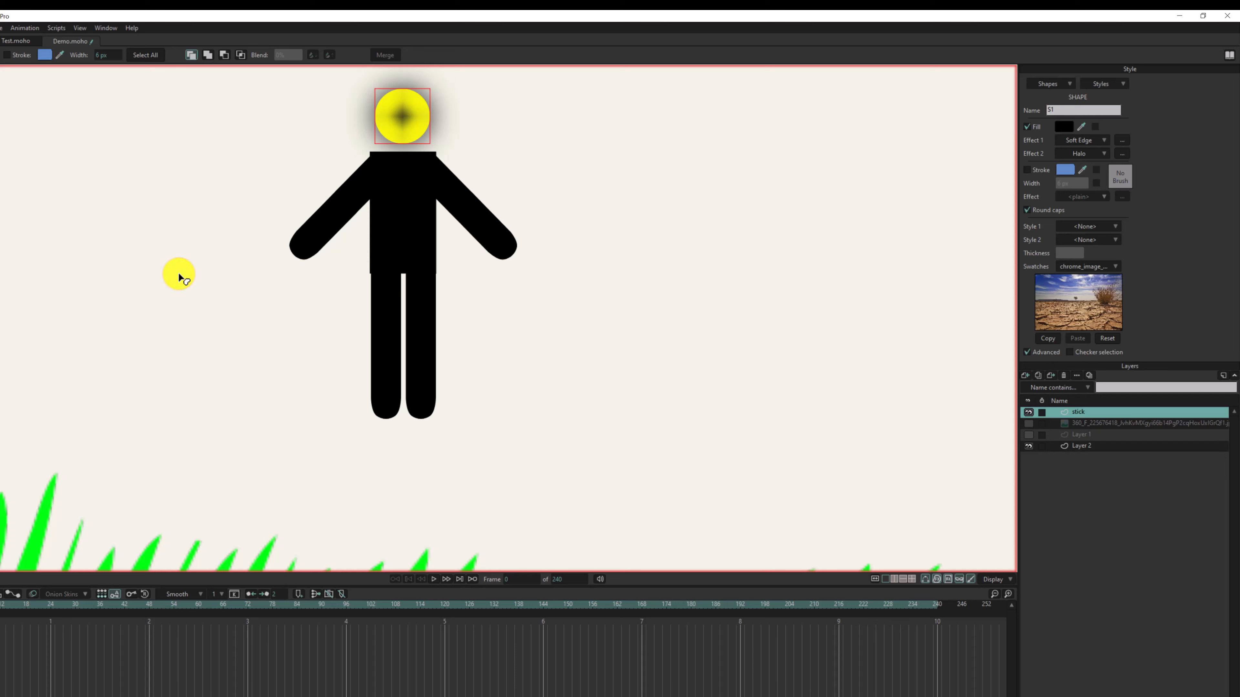
# - Change the head's second fill effect to Shaded with a semi-transparent yellow shadow color
pyautogui.click(1080, 152)
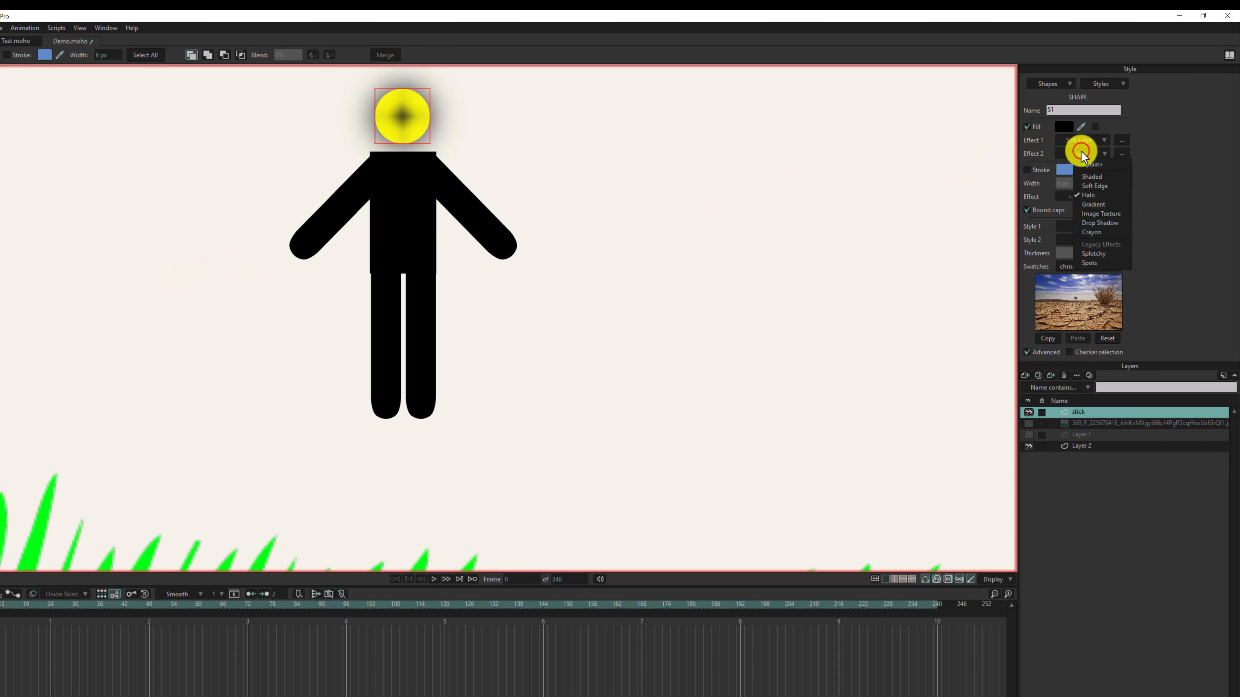
pyautogui.click(1093, 175)
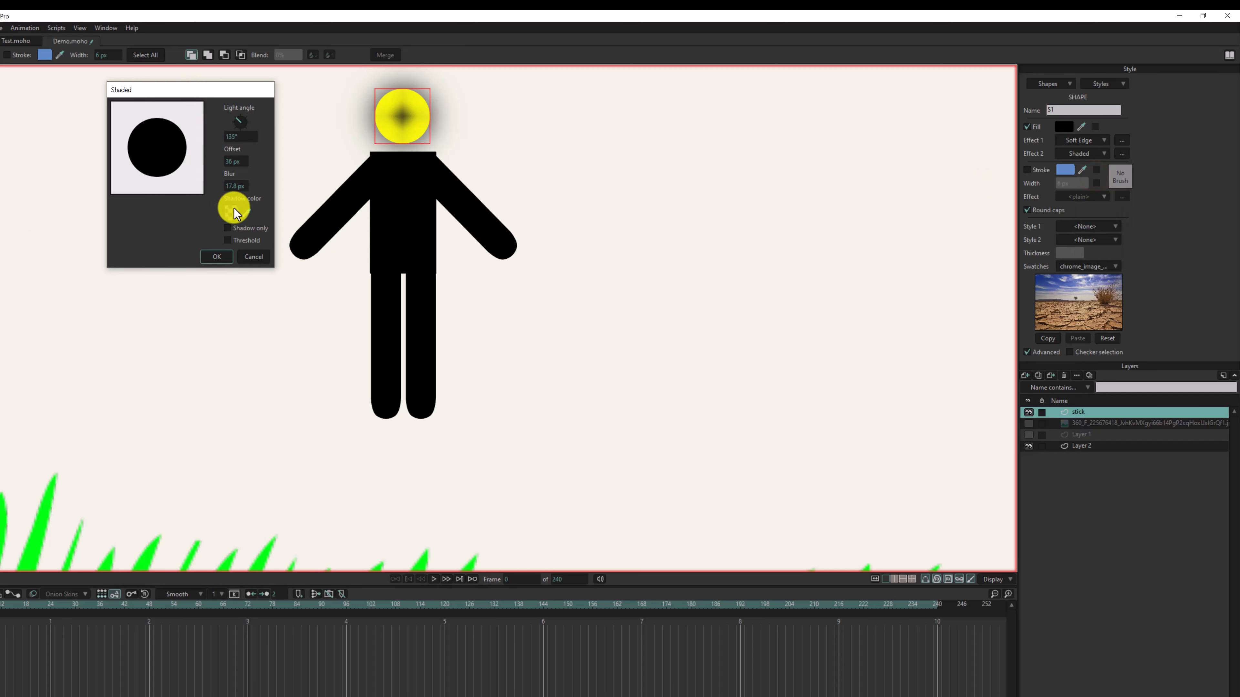
pyautogui.click(233, 210)
pyautogui.click(106, 459)
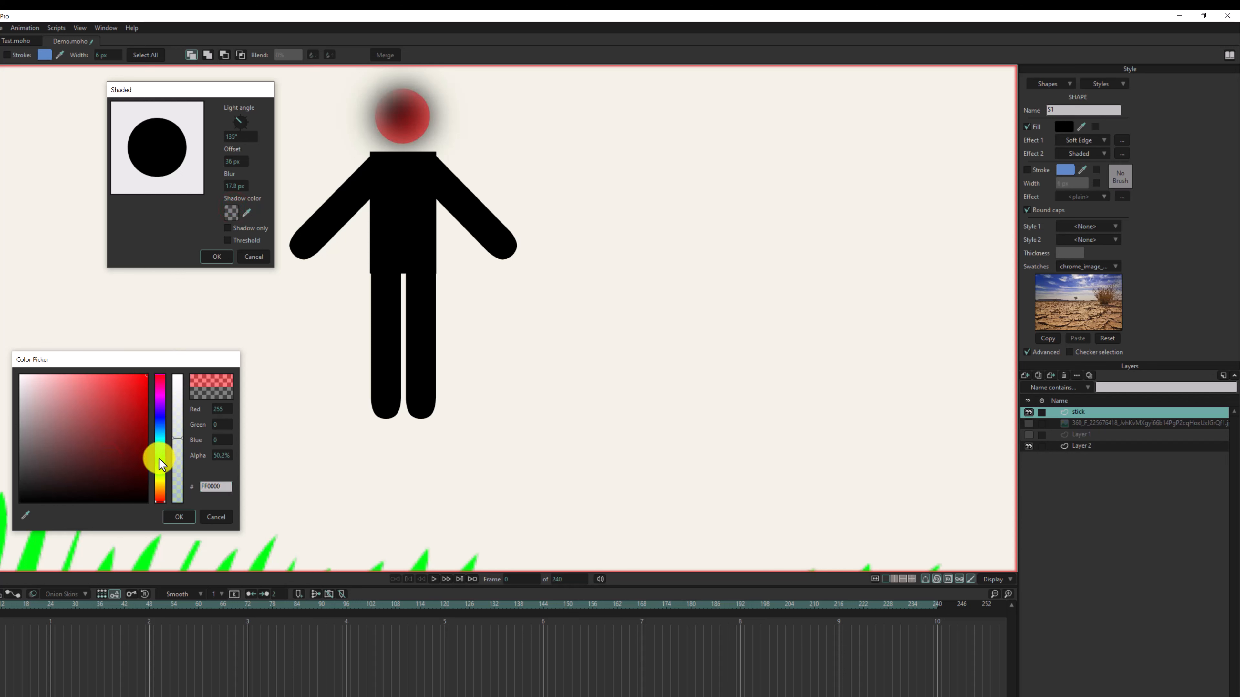
pyautogui.moveTo(158, 459)
pyautogui.mouseDown()
pyautogui.moveTo(161, 497)
pyautogui.moveTo(168, 480)
pyautogui.mouseUp()
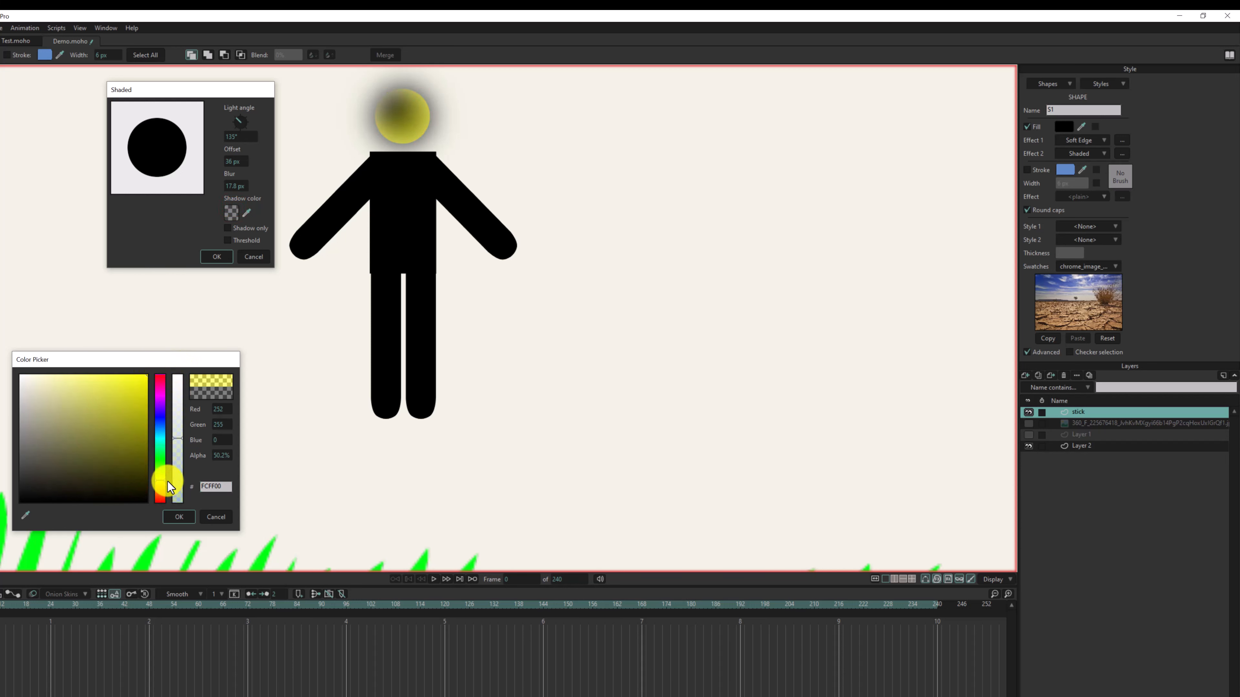
pyautogui.moveTo(130, 414); pyautogui.dragTo(188, 355)
pyautogui.click(179, 516)
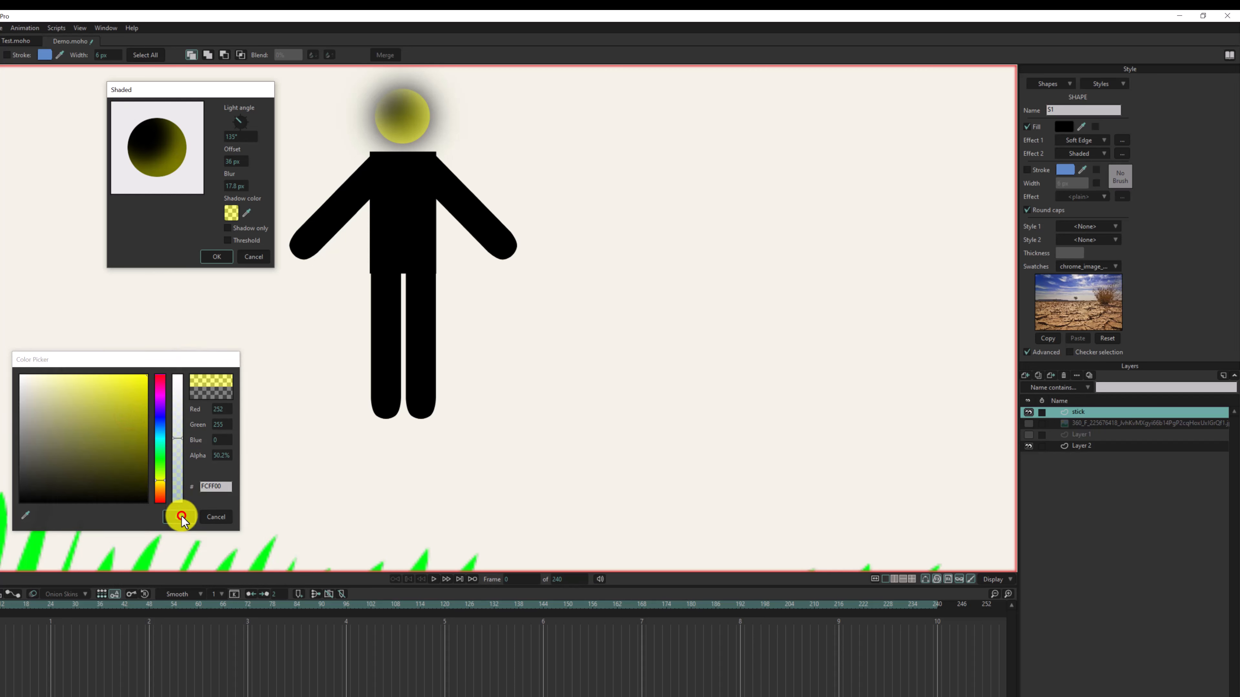
pyautogui.click(1083, 154)
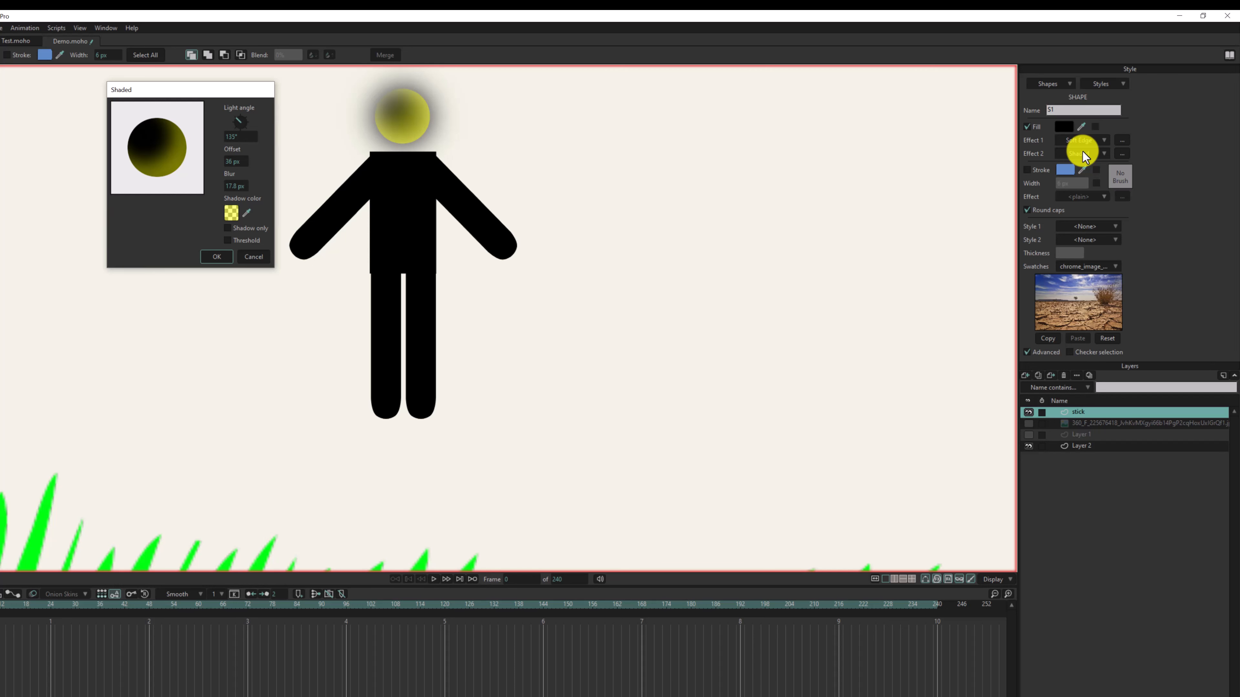
pyautogui.click(216, 257)
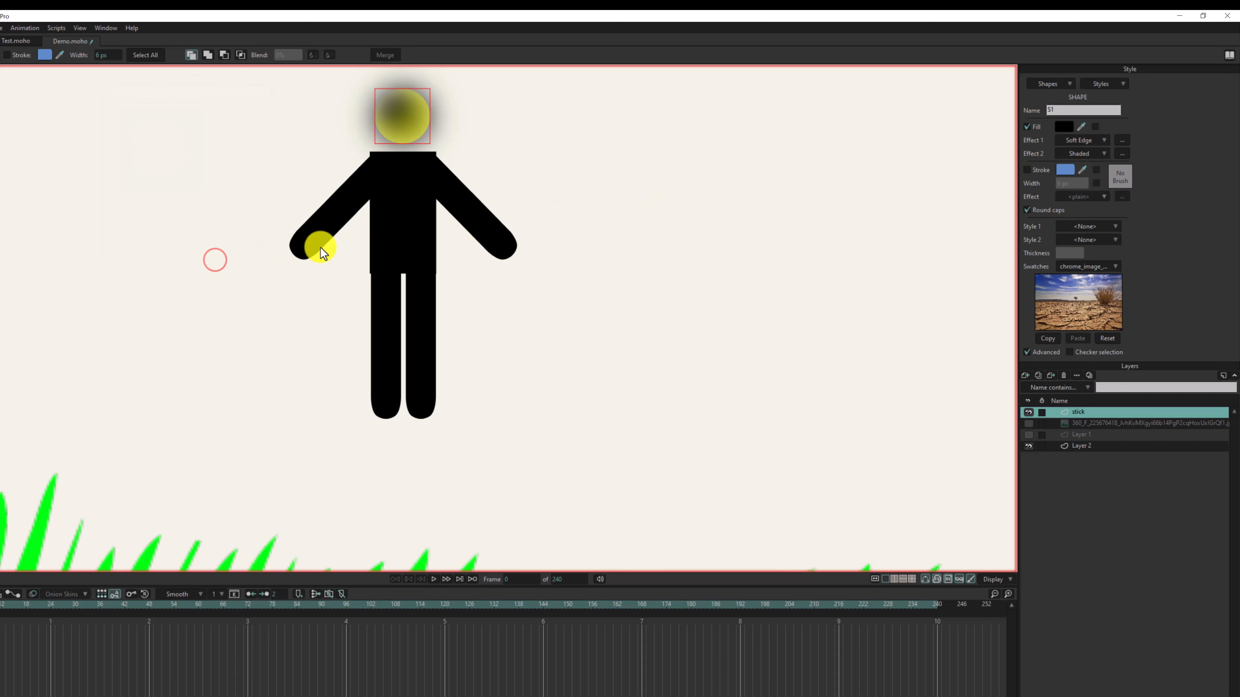
# - Change the head's second fill effect to Gradient and set its type to Radial
pyautogui.click(1093, 154)
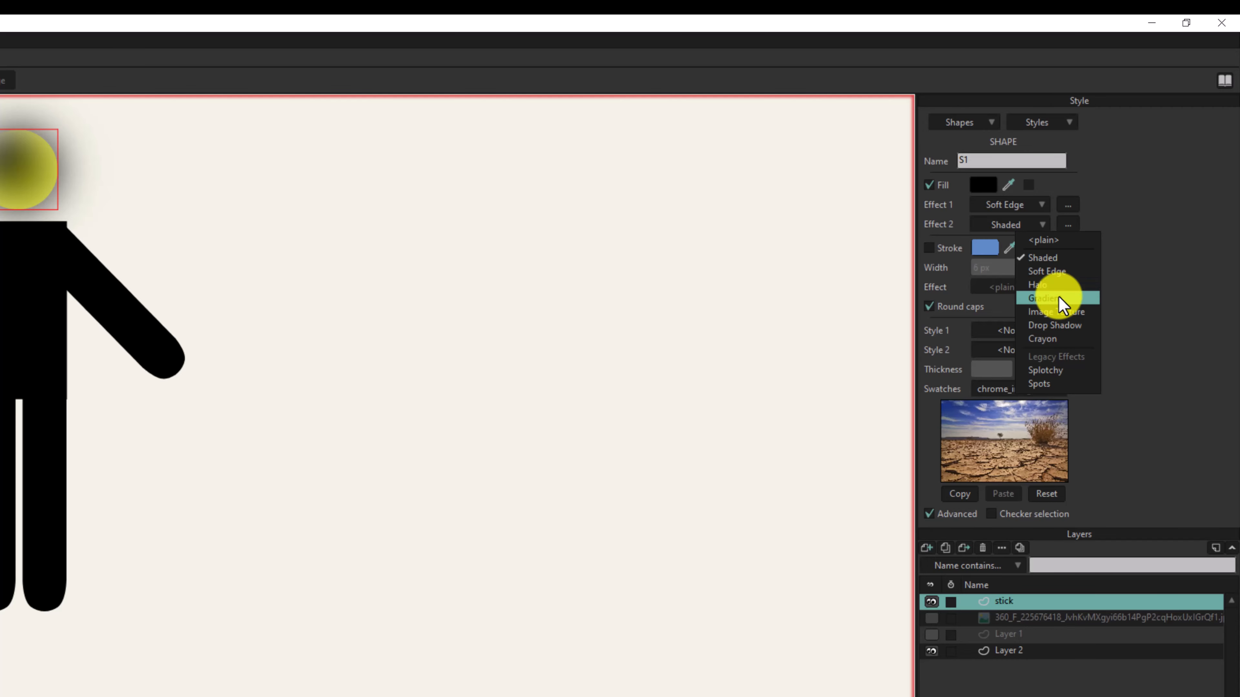
pyautogui.click(1058, 298)
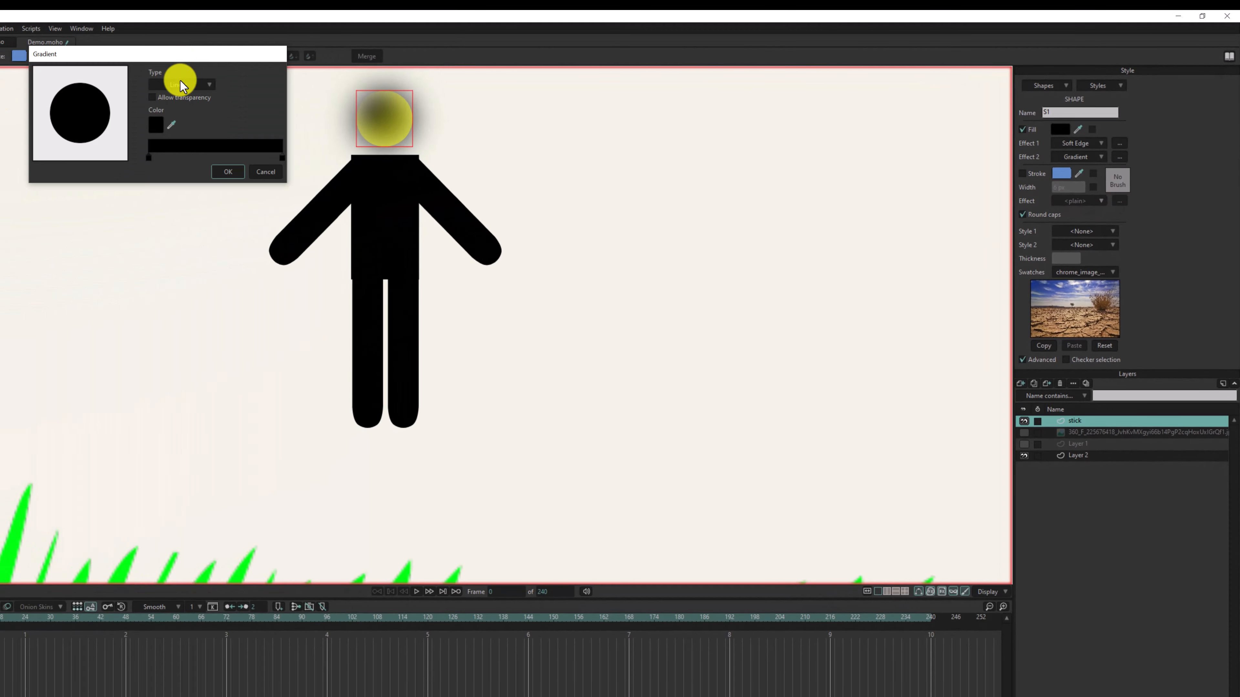
pyautogui.moveTo(186, 56); pyautogui.dragTo(163, 123)
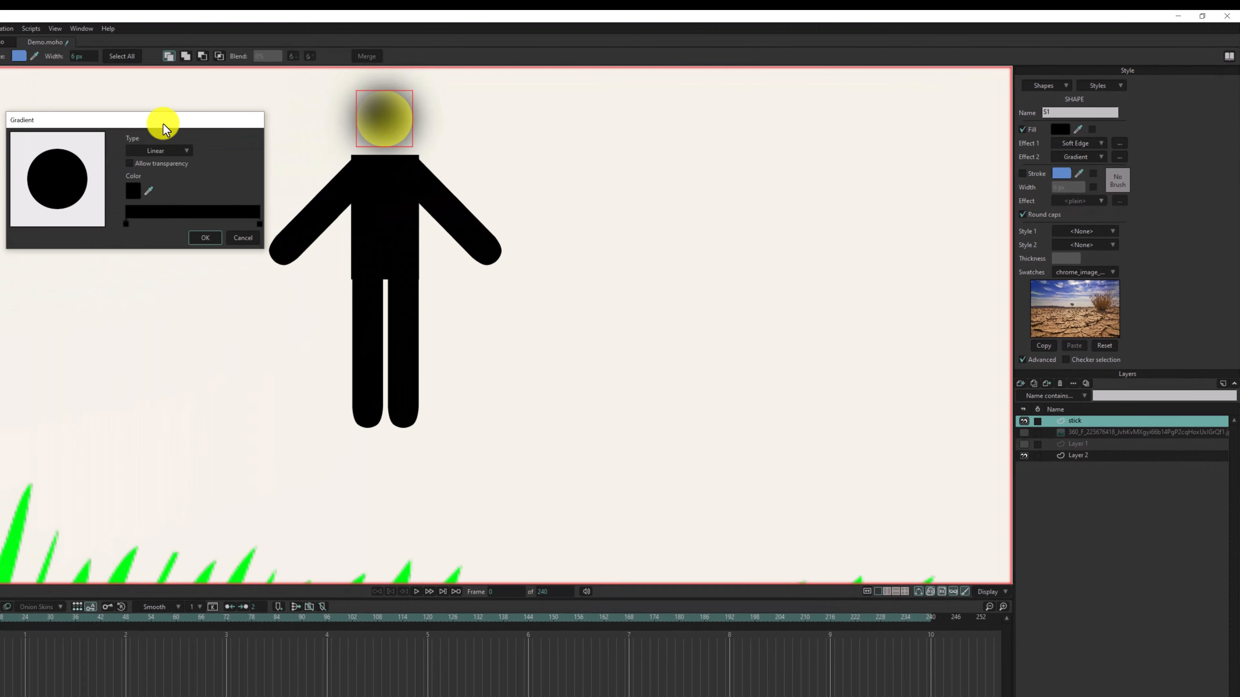
pyautogui.click(166, 151)
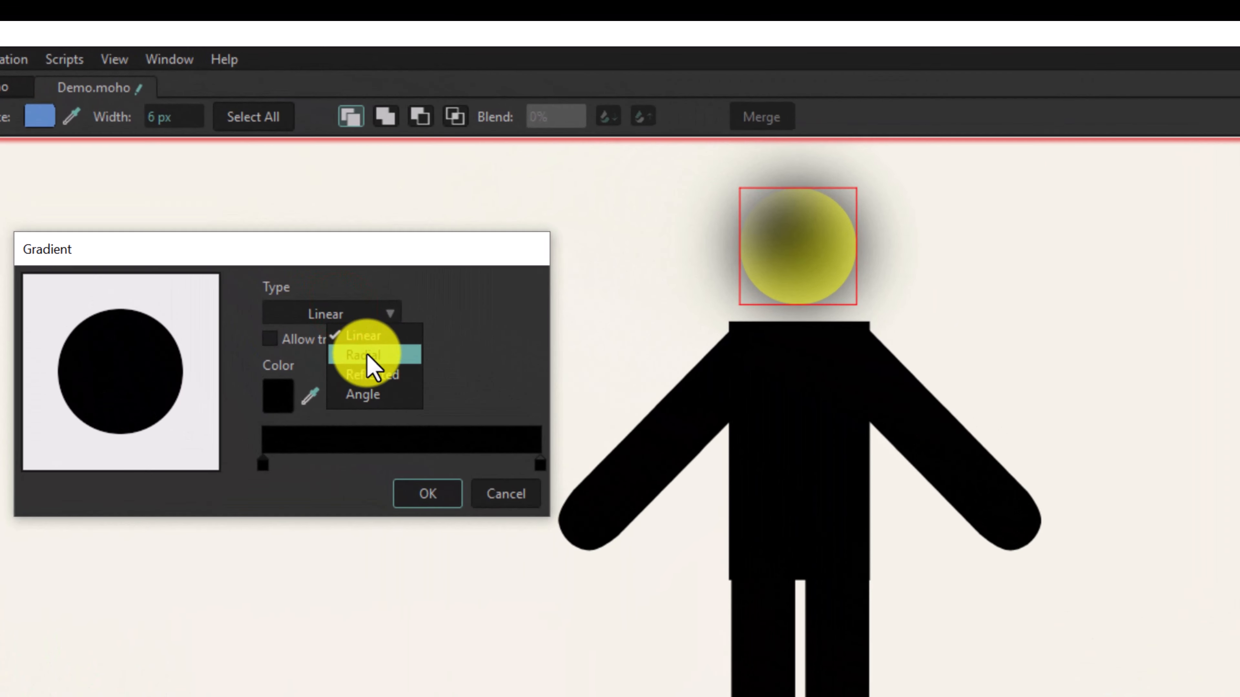
pyautogui.click(367, 355)
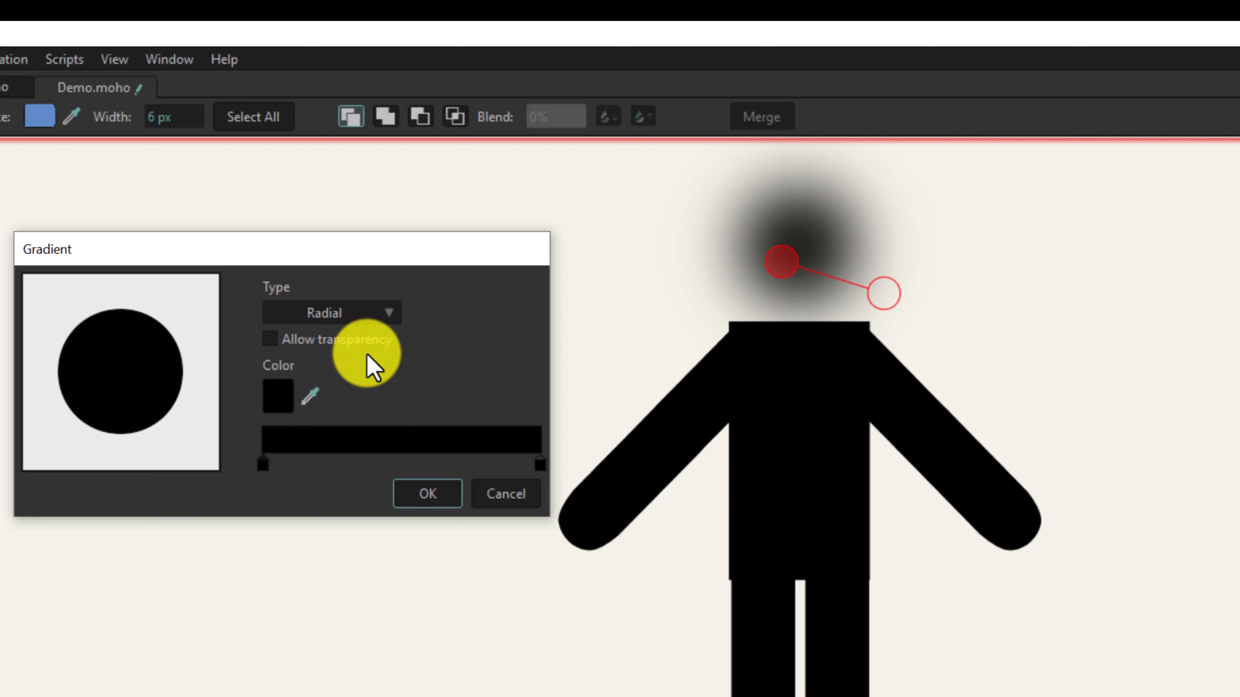
# - Set the starting color of the head's radial gradient to orange (FFB400)
pyautogui.click(262, 463)
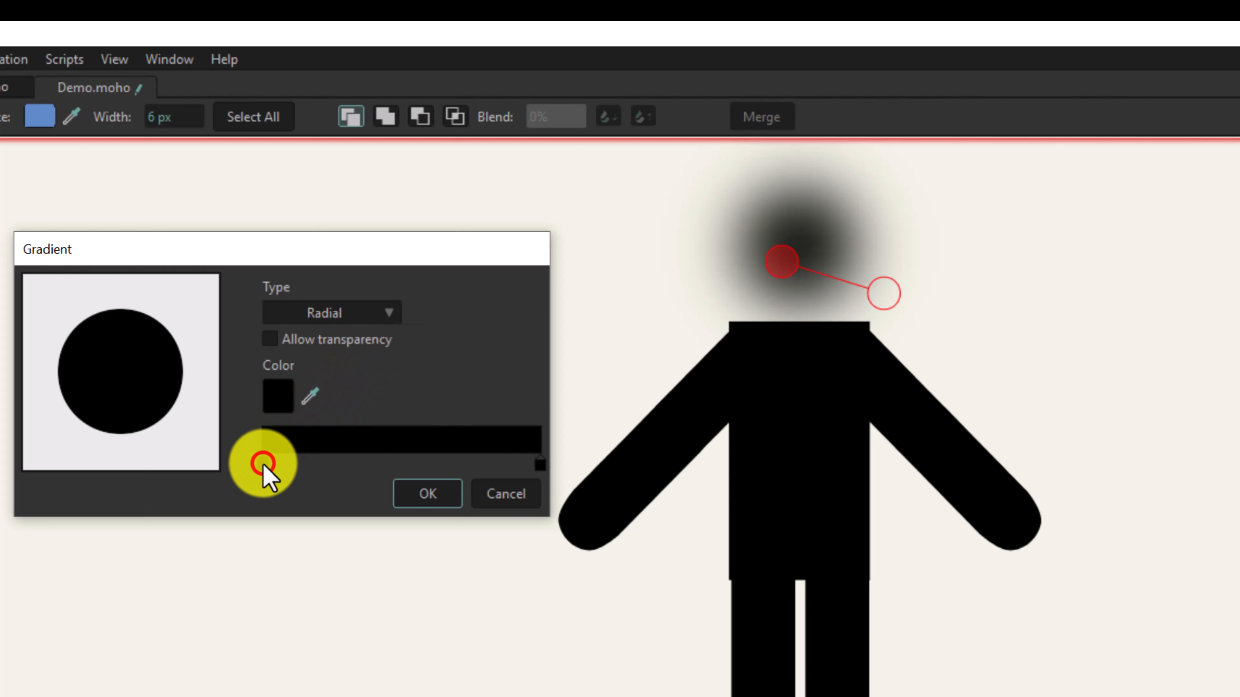
pyautogui.click(263, 463)
pyautogui.click(263, 463)
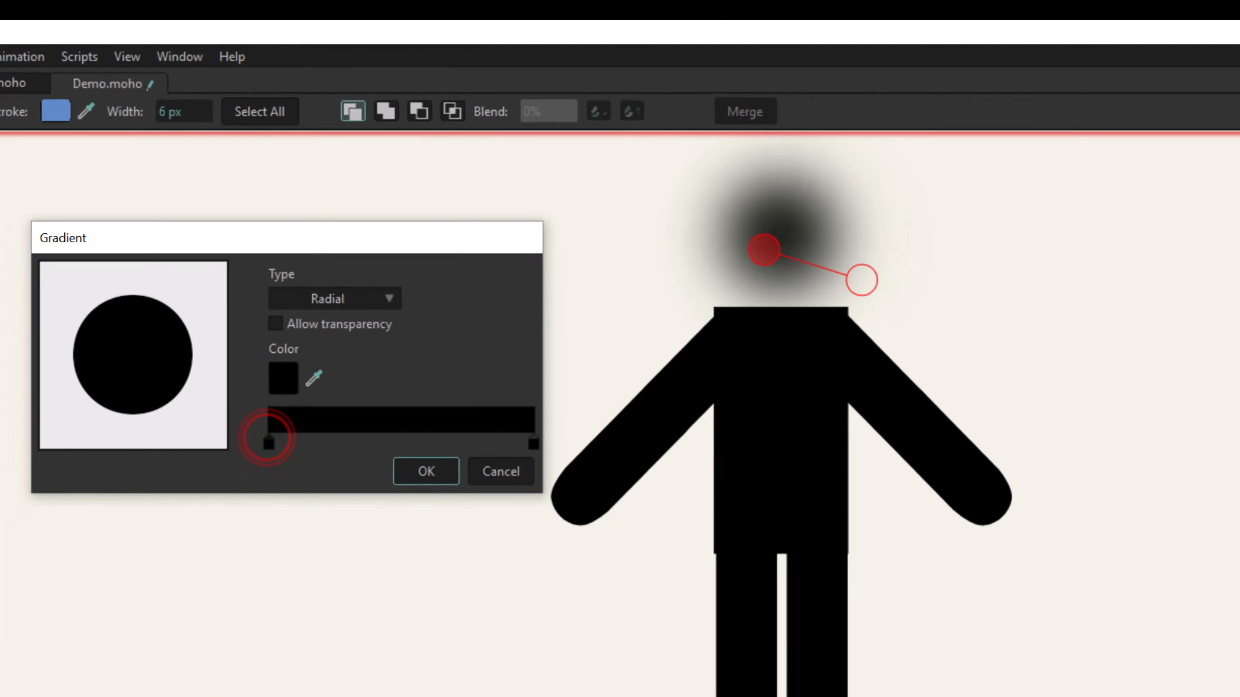
pyautogui.moveTo(283, 552); pyautogui.dragTo(344, 439)
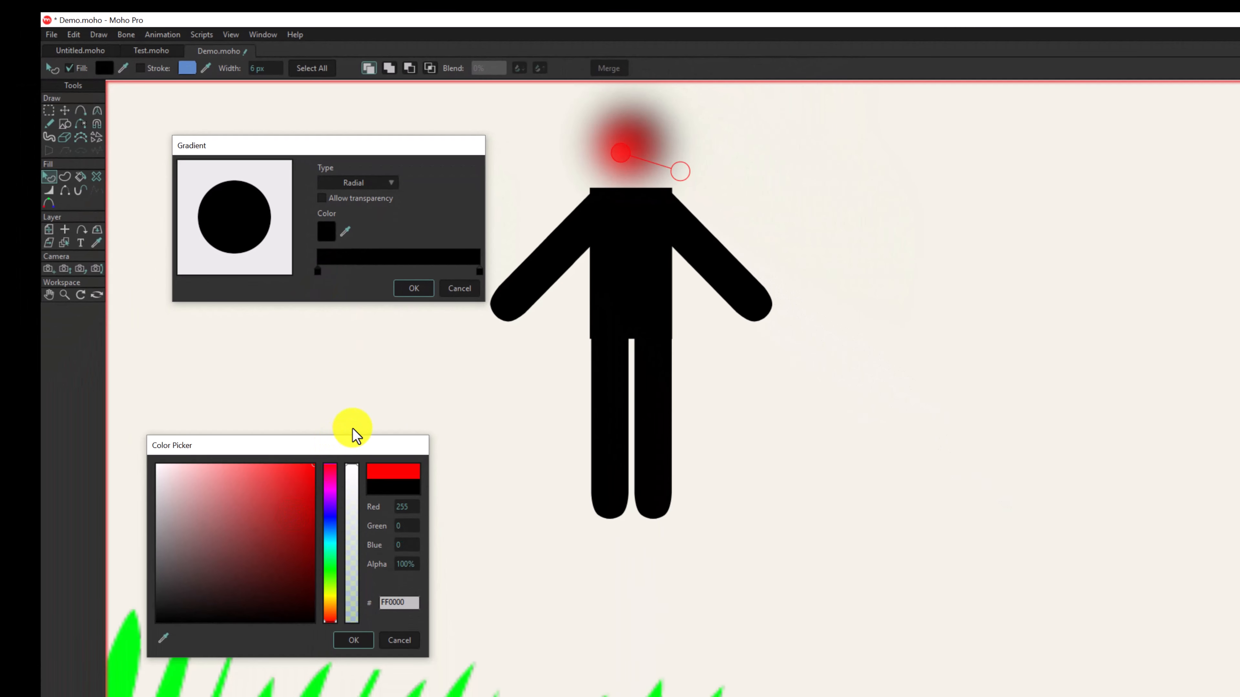
pyautogui.click(331, 591)
pyautogui.click(326, 602)
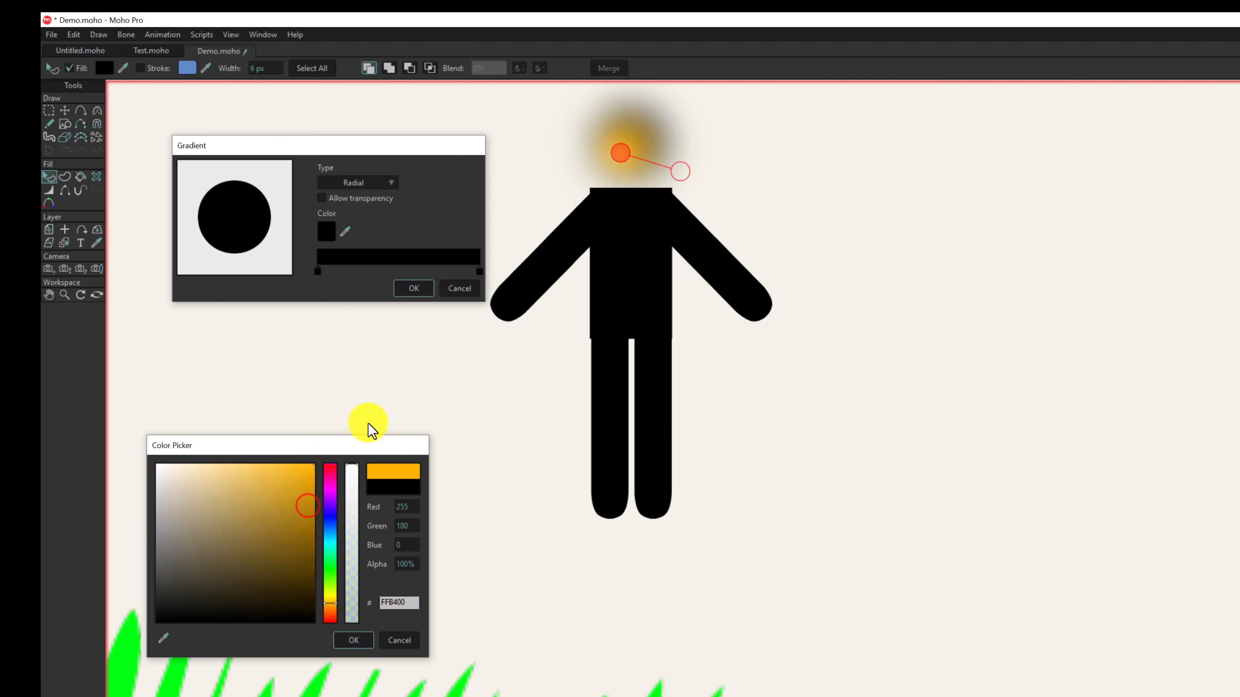
pyautogui.click(345, 637)
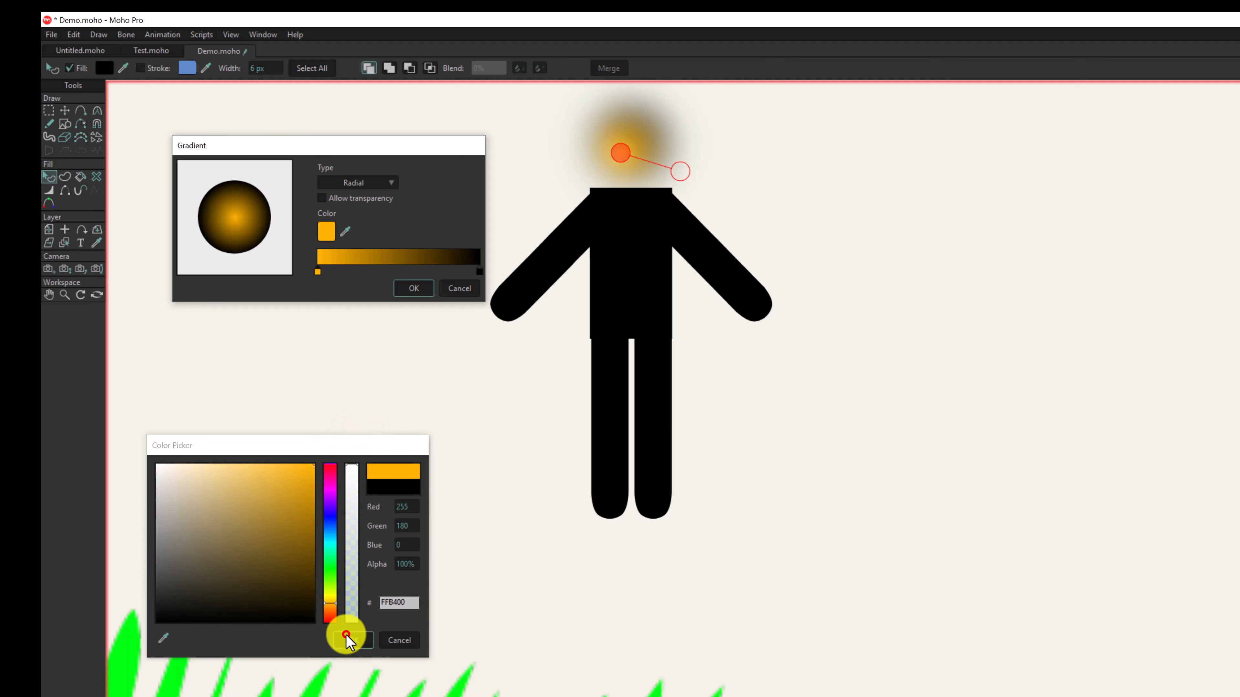
# - Set the end color of the head's gradient to red (FF0000)
pyautogui.doubleClick(481, 269)
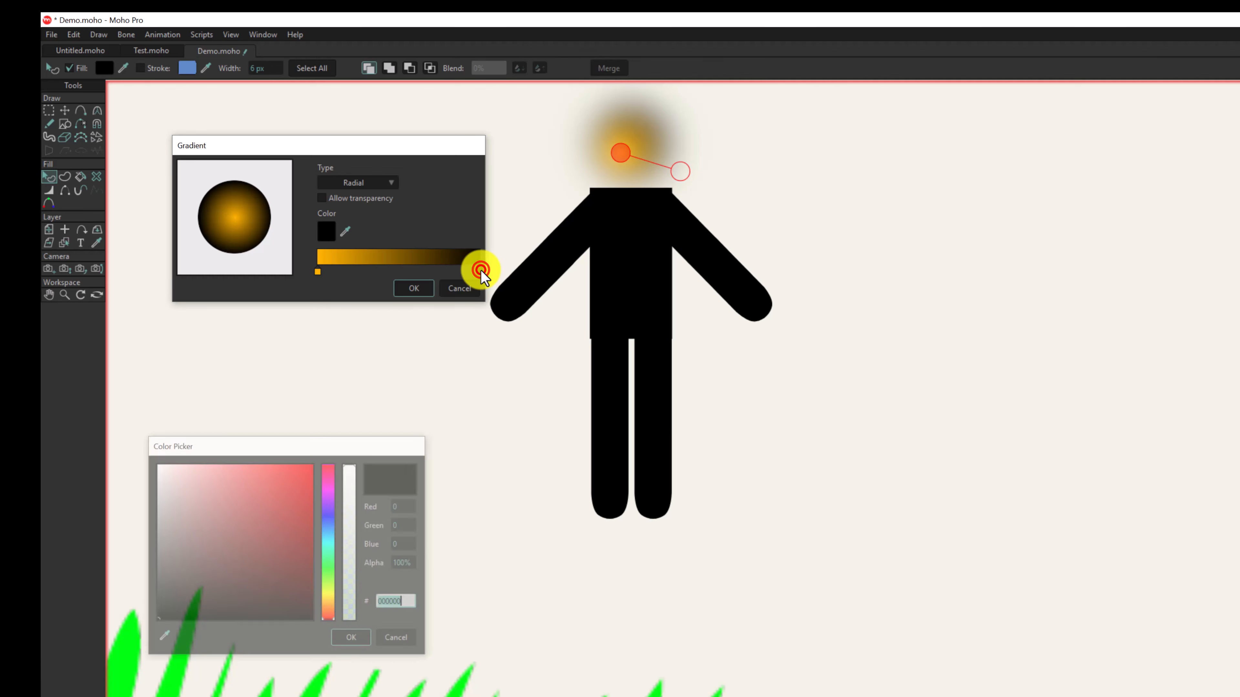
pyautogui.click(290, 510)
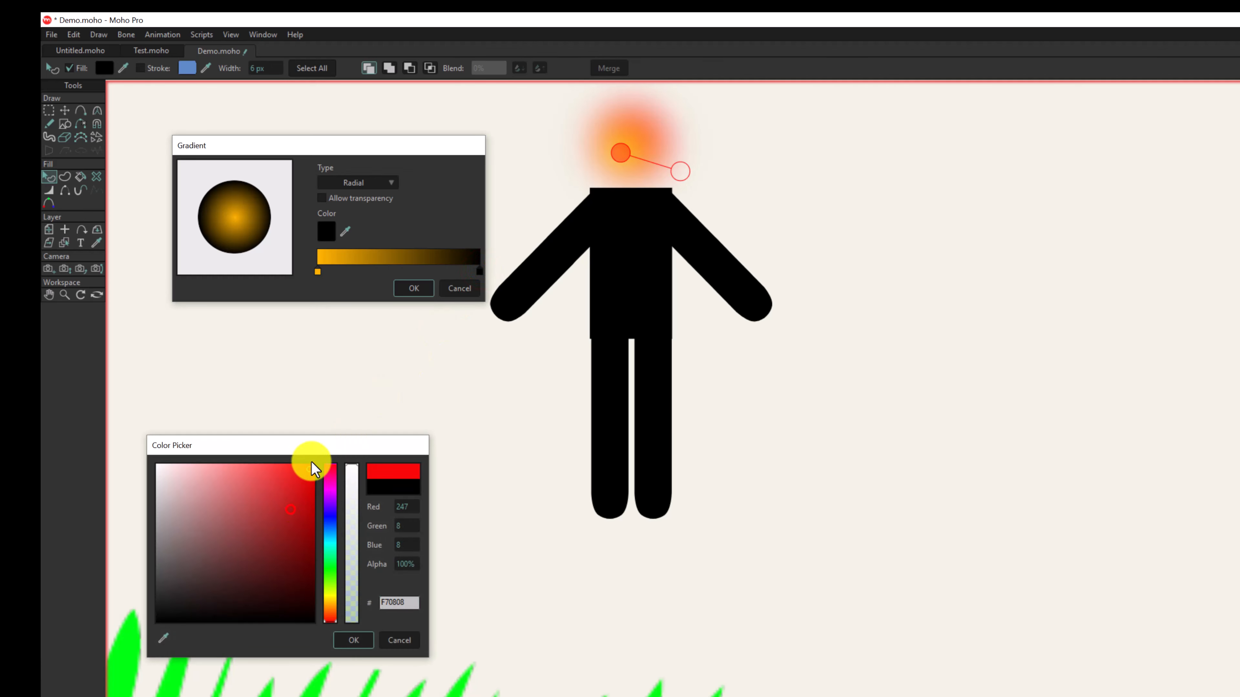
pyautogui.click(349, 640)
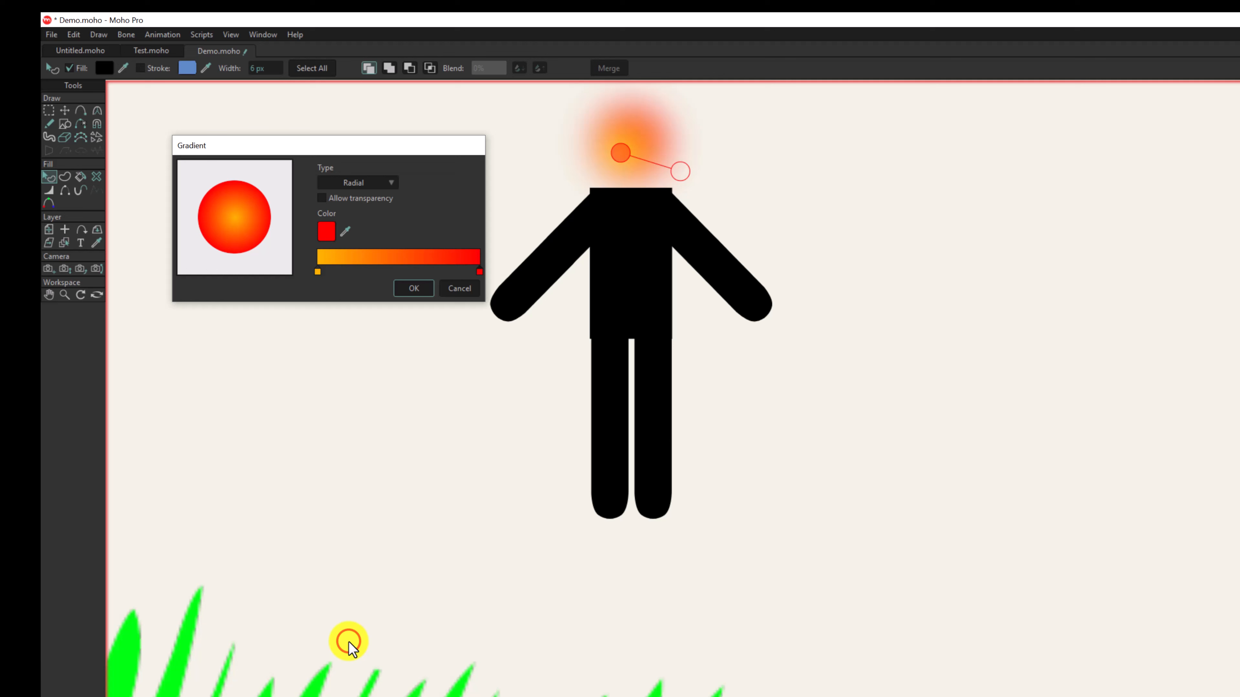
# - Compare the Linear, Reflected and Angle gradient types on the head, leaving the type on Radial
pyautogui.click(342, 184)
pyautogui.click(347, 196)
pyautogui.click(349, 181)
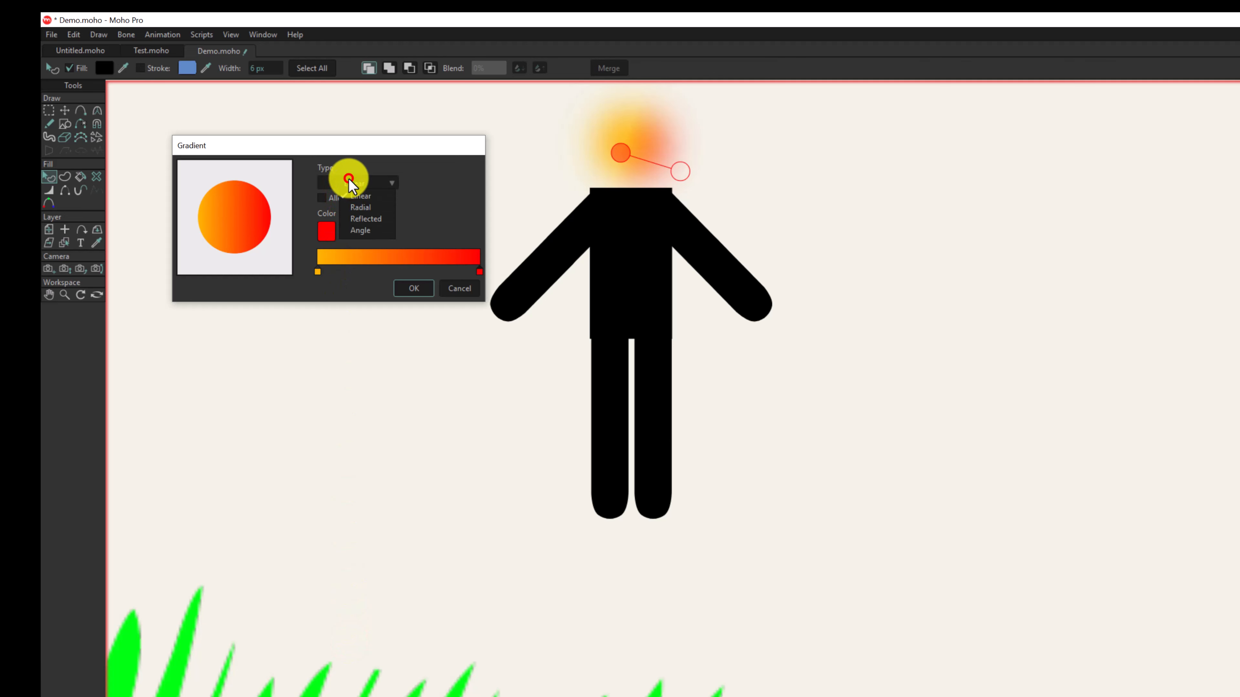
pyautogui.click(358, 218)
pyautogui.click(360, 181)
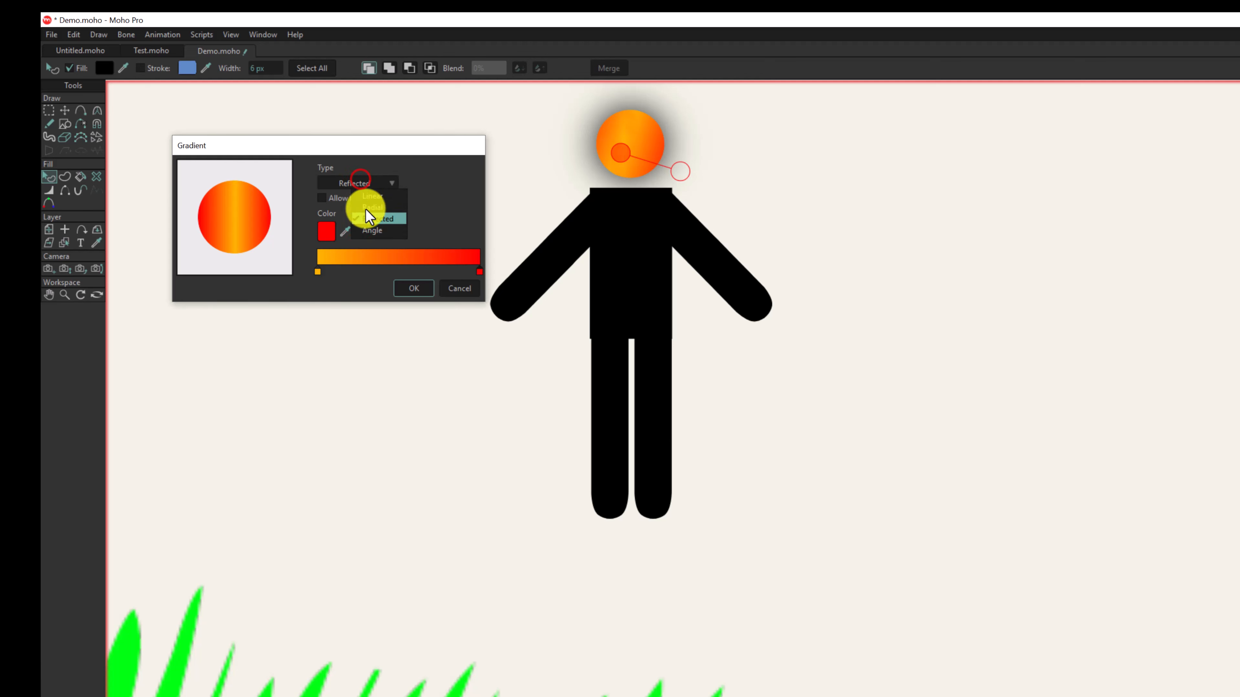
pyautogui.click(368, 225)
pyautogui.click(369, 183)
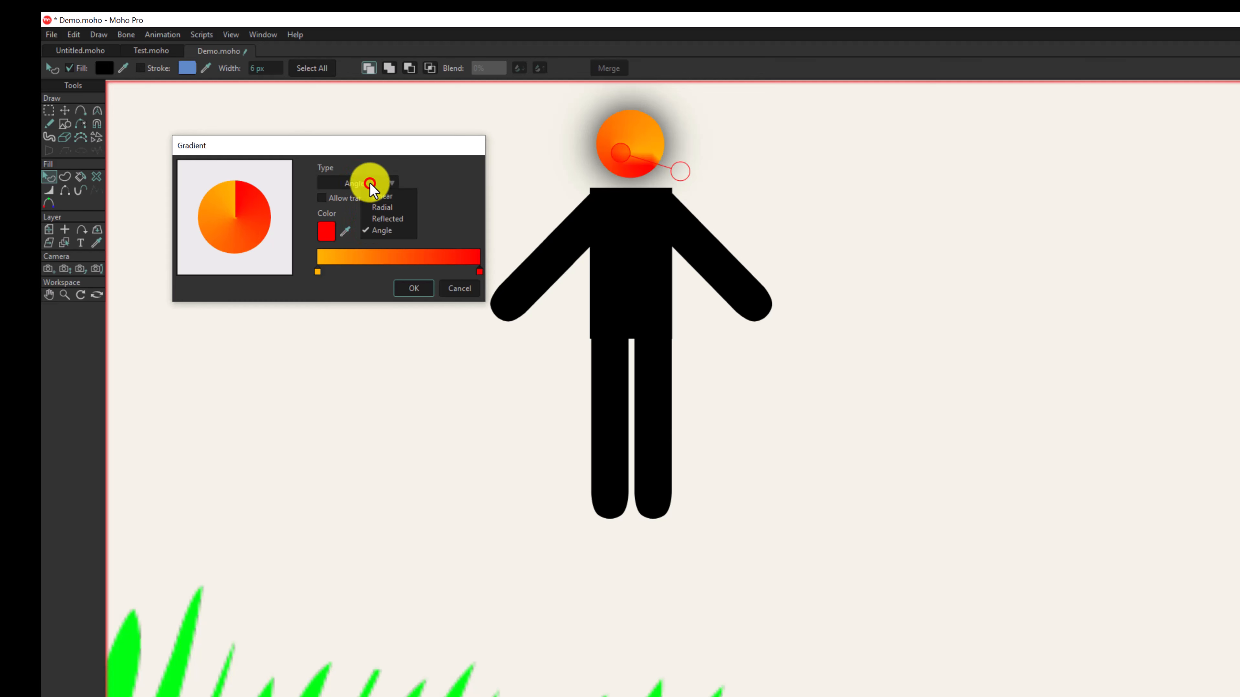
pyautogui.click(377, 196)
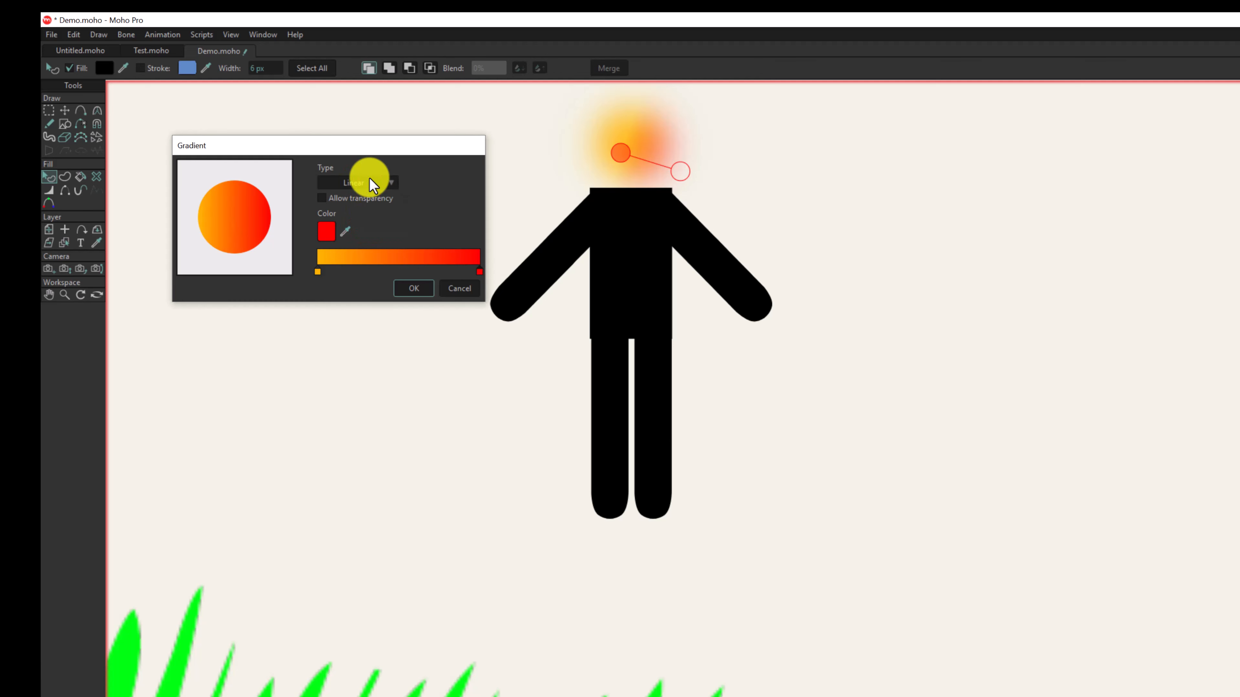
pyautogui.click(369, 180)
pyautogui.click(377, 203)
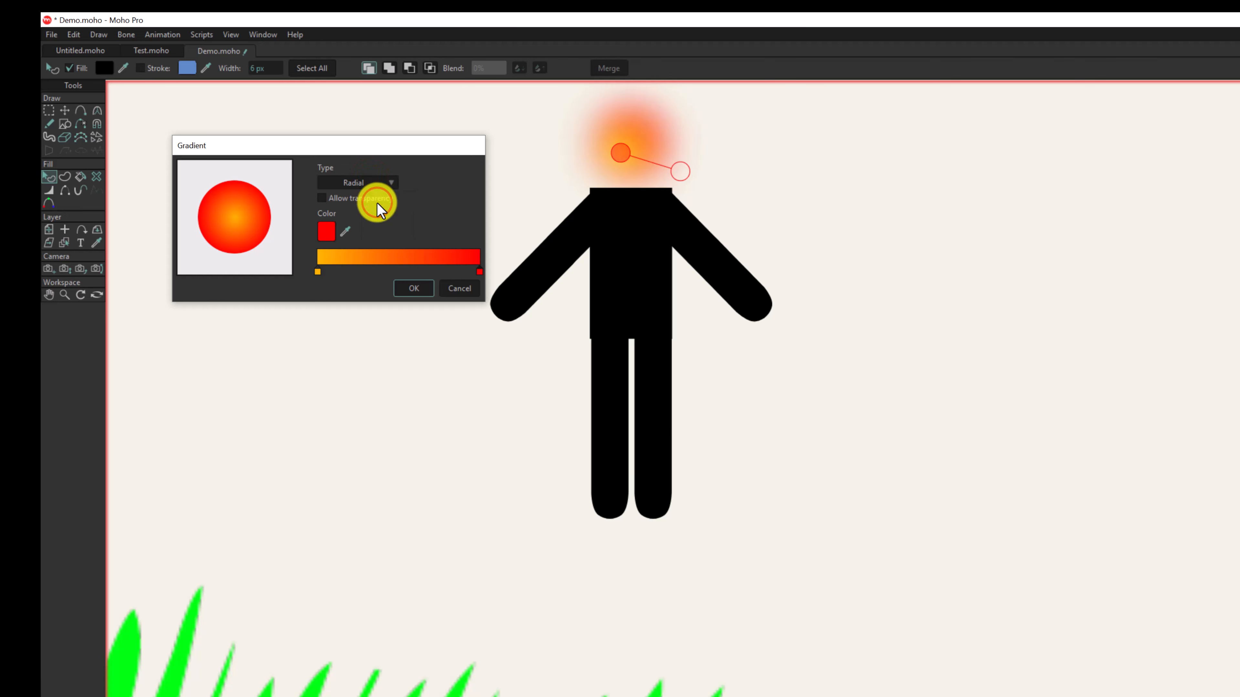
# - Apply the radial gradient and move its start handle to the center of the head
pyautogui.click(414, 288)
pyautogui.moveTo(633, 143); pyautogui.dragTo(675, 161)
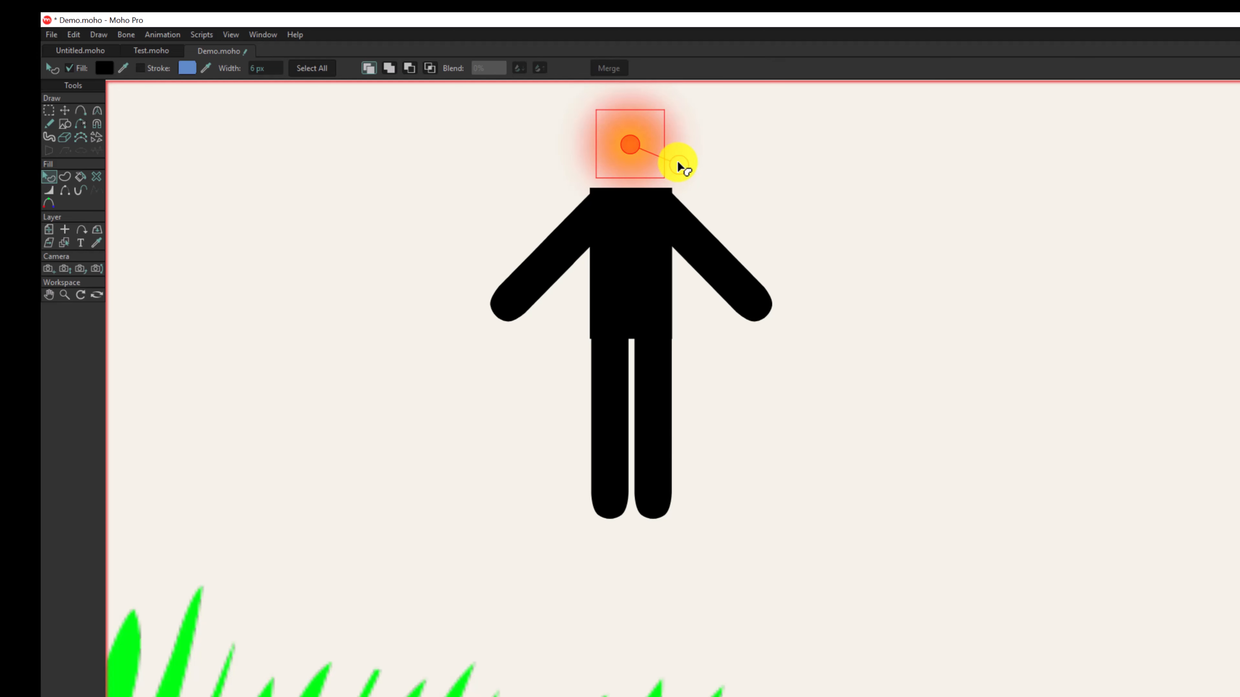
# - Render the current frame to examine the head's gradient with its soft edge, and close the render
pyautogui.scroll(-1, 677, 162)
pyautogui.scroll(1, 677, 162)
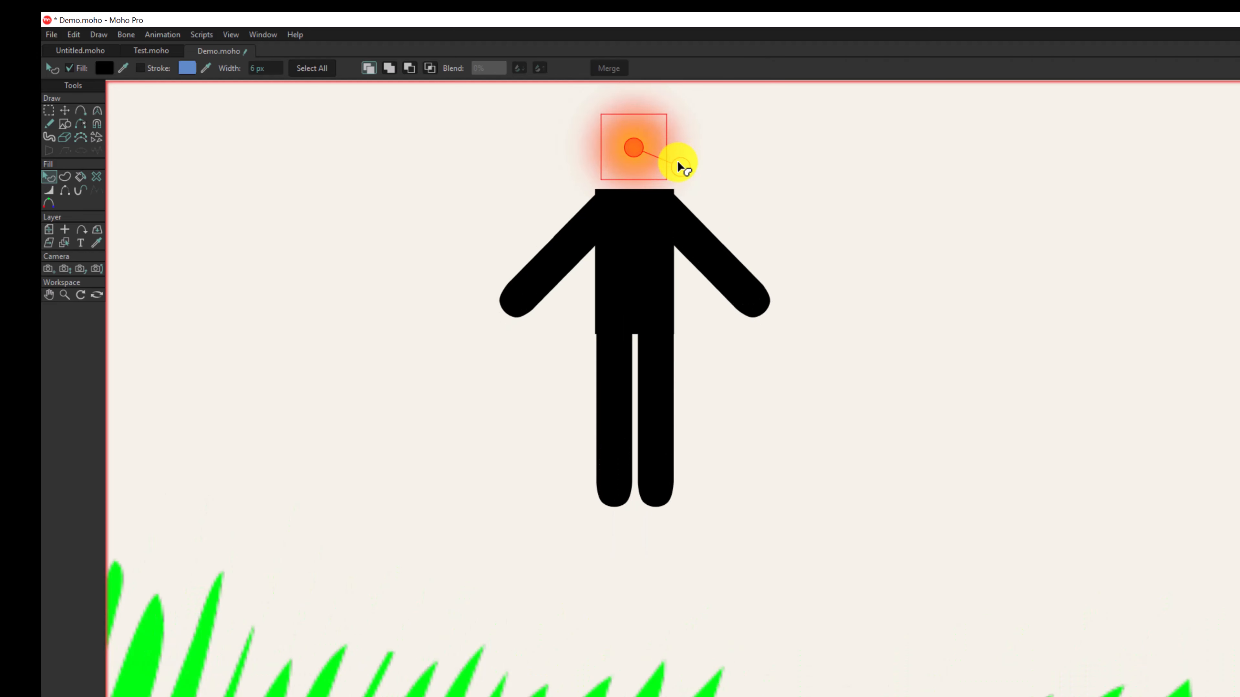
pyautogui.hotkey('ctrl', 'r')
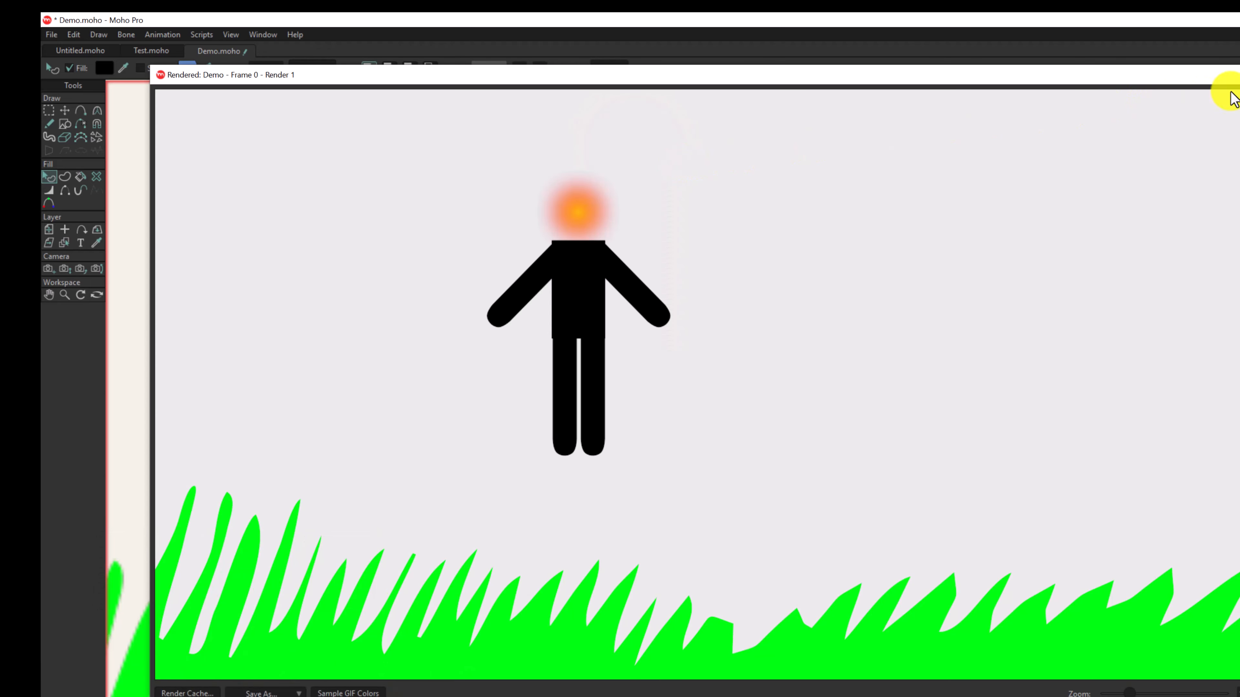
pyautogui.press('Escape')
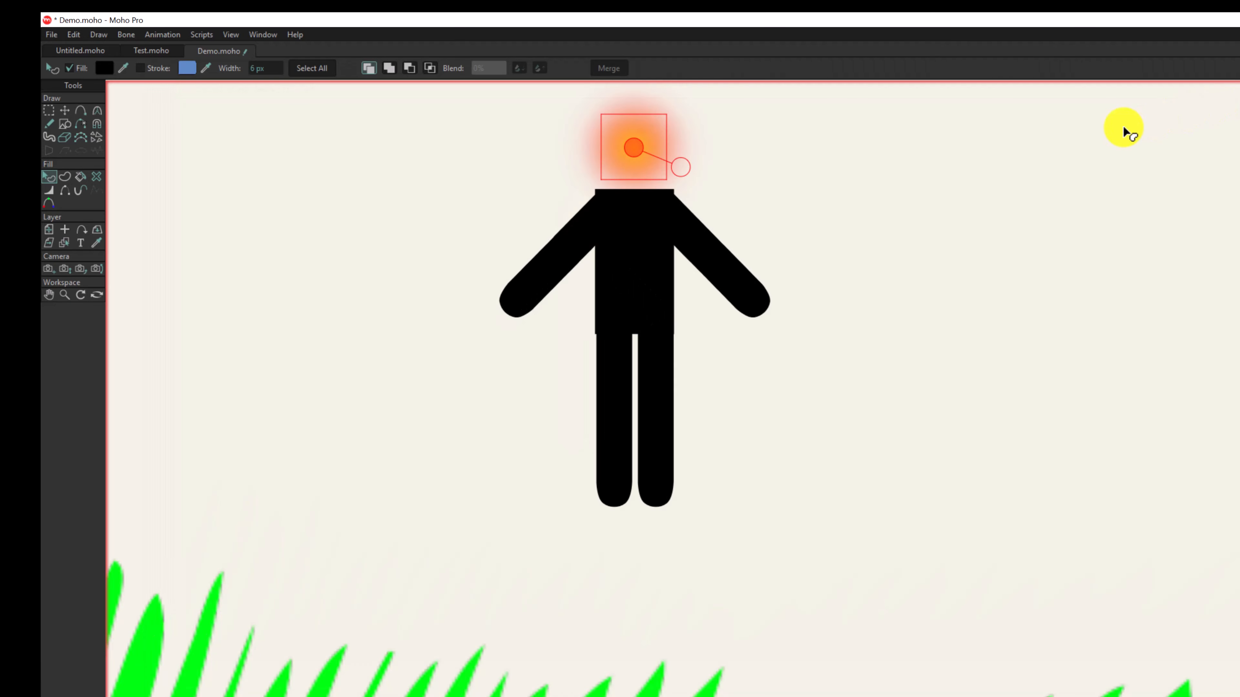
# - Add a Gradient as the first fill effect of the figure's torso
pyautogui.click(648, 240)
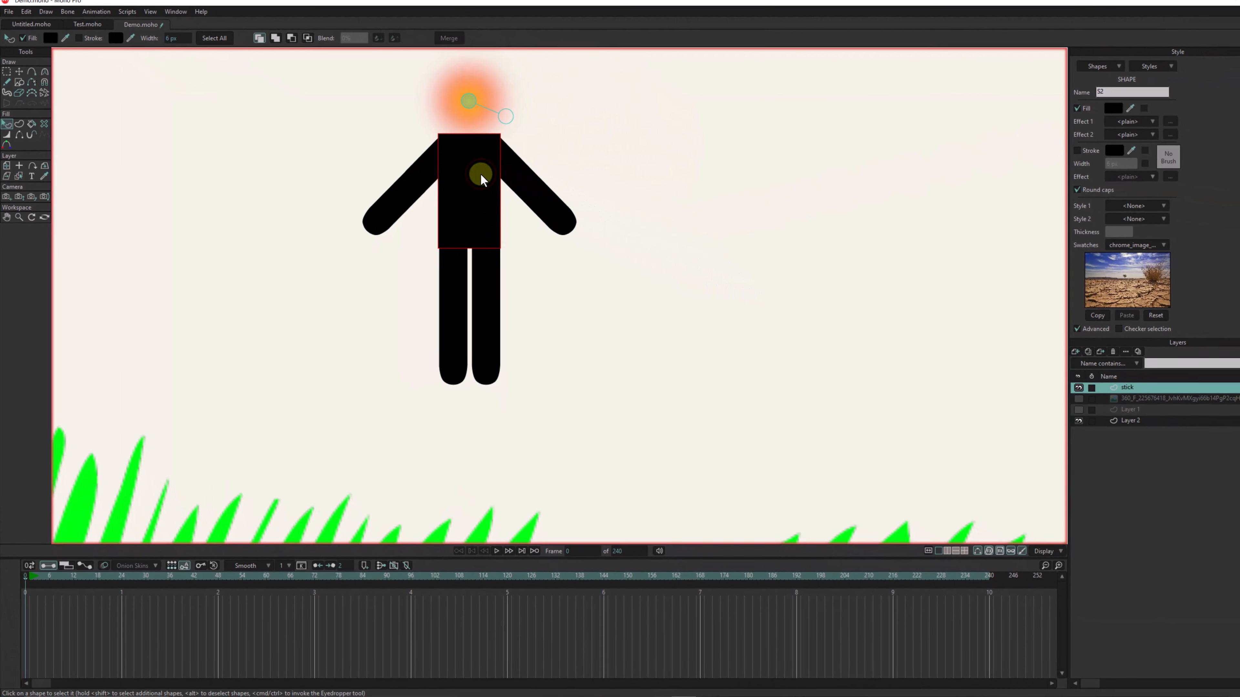
pyautogui.click(1128, 121)
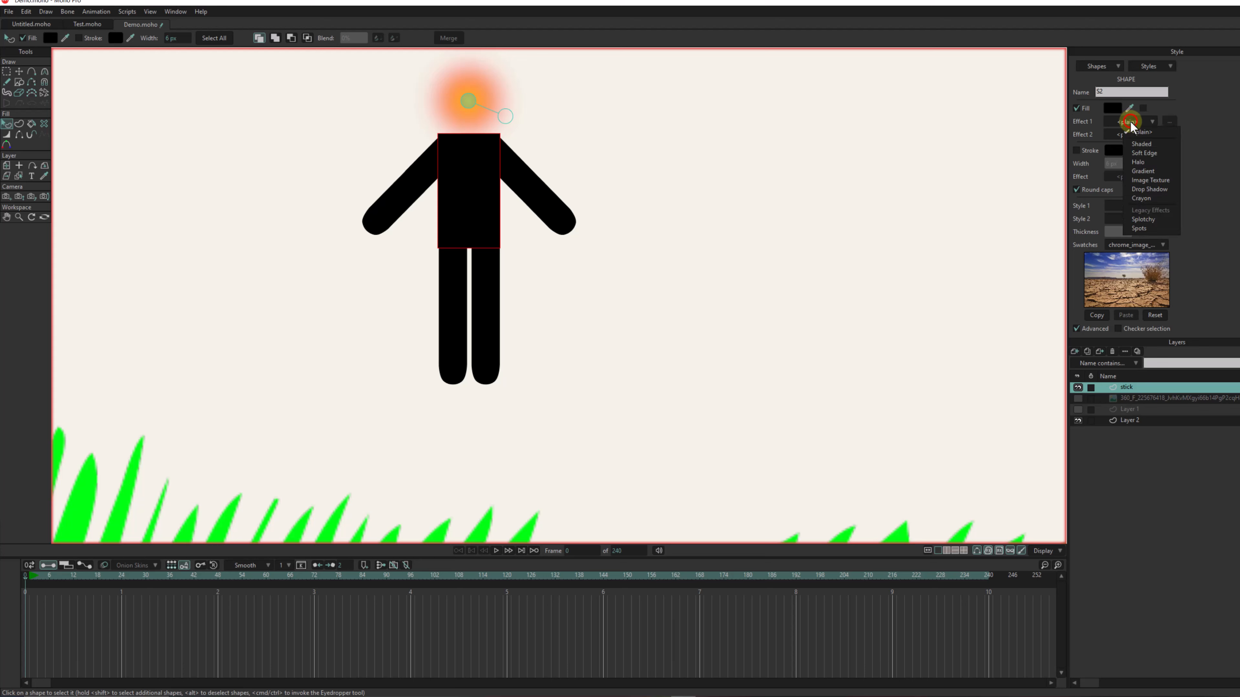
pyautogui.click(1147, 172)
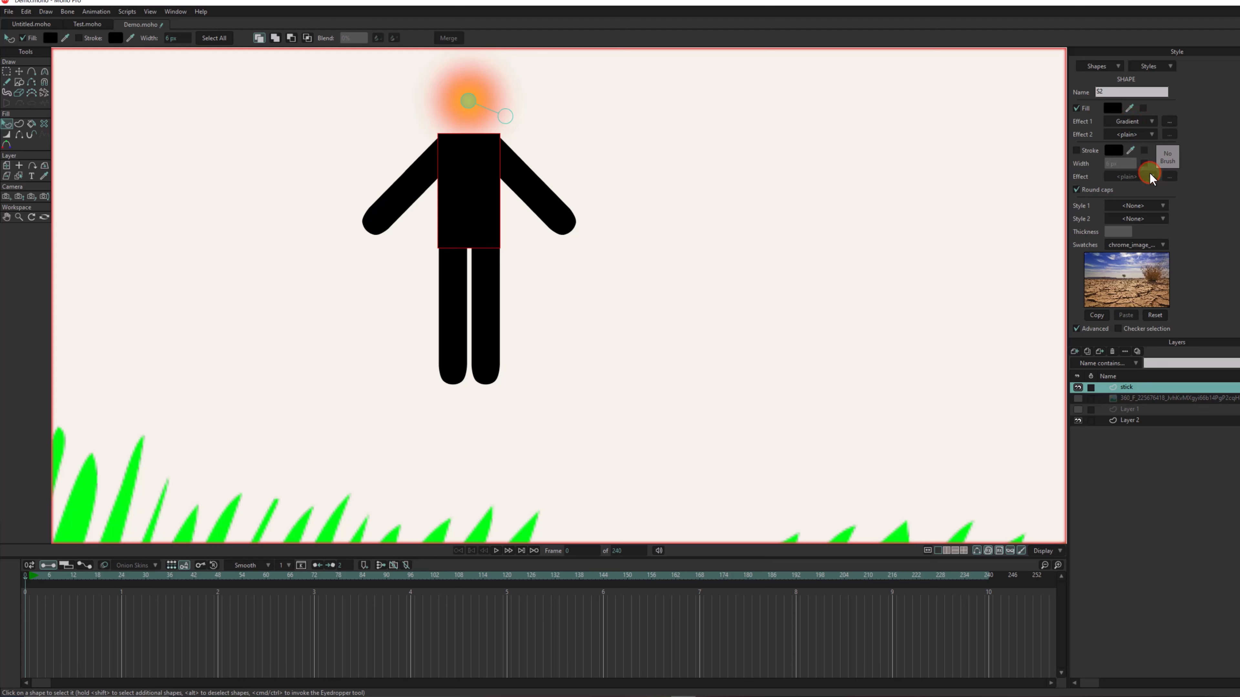
# - Set the start color of the torso's linear gradient to dark orange (AE5A00)
pyautogui.click(215, 200)
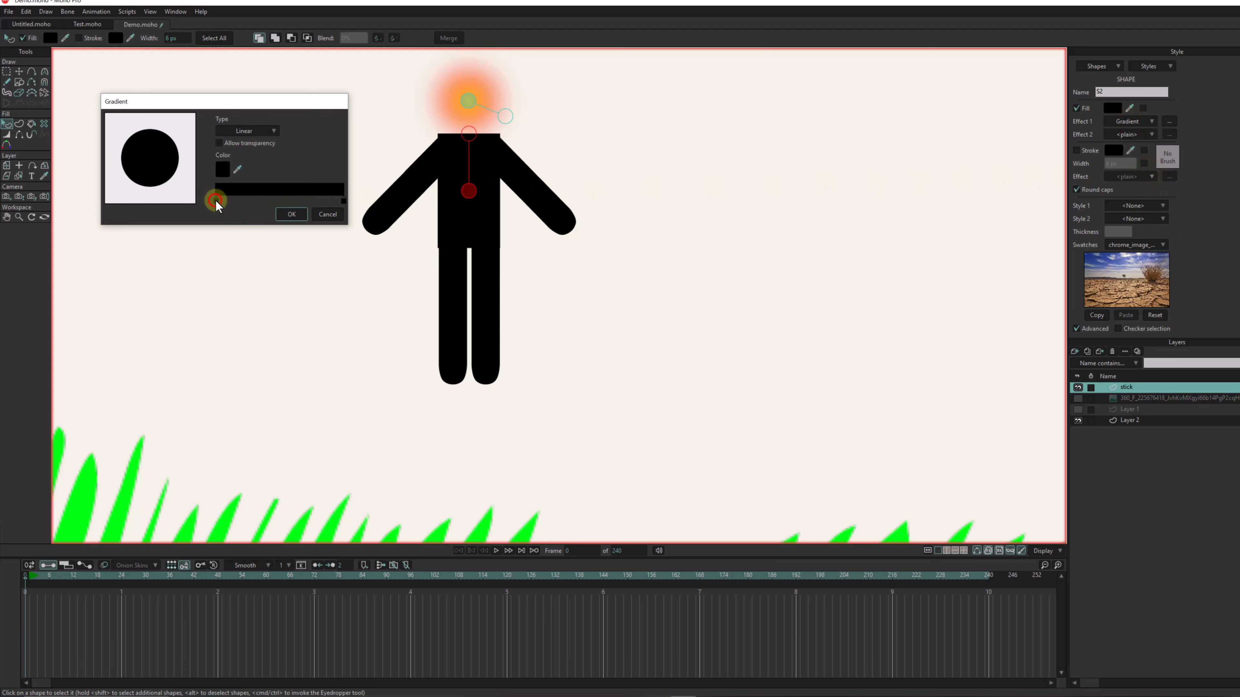
pyautogui.click(217, 200)
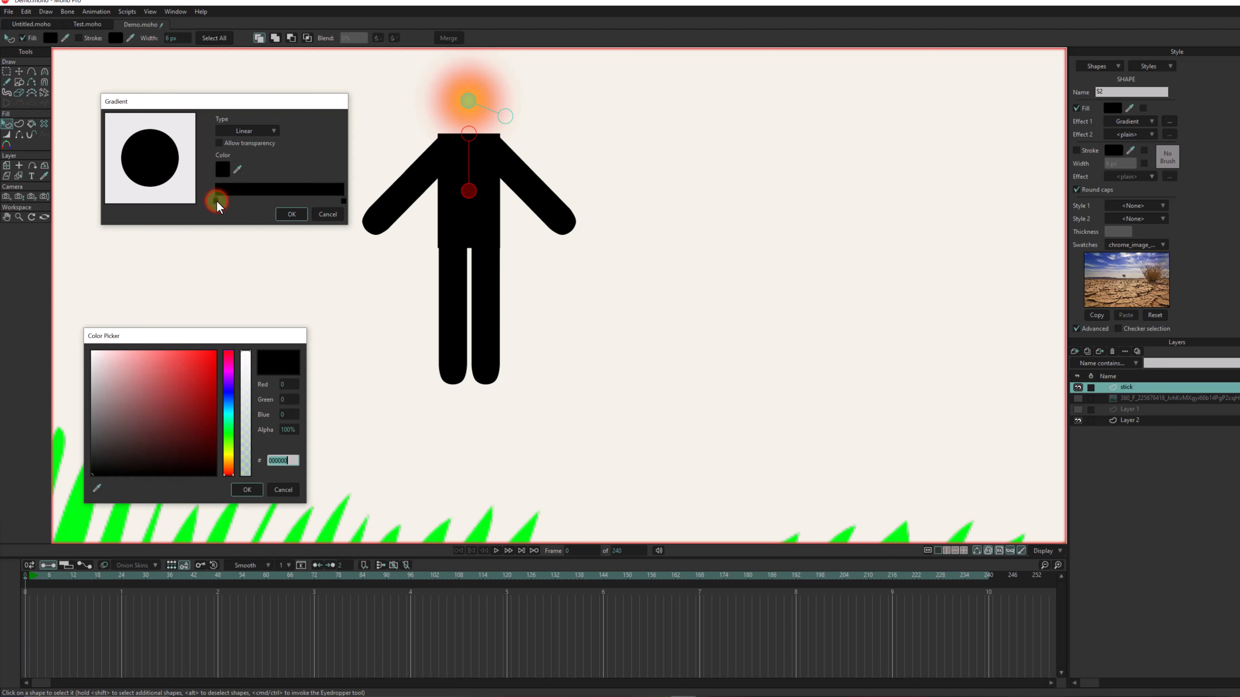
pyautogui.click(201, 390)
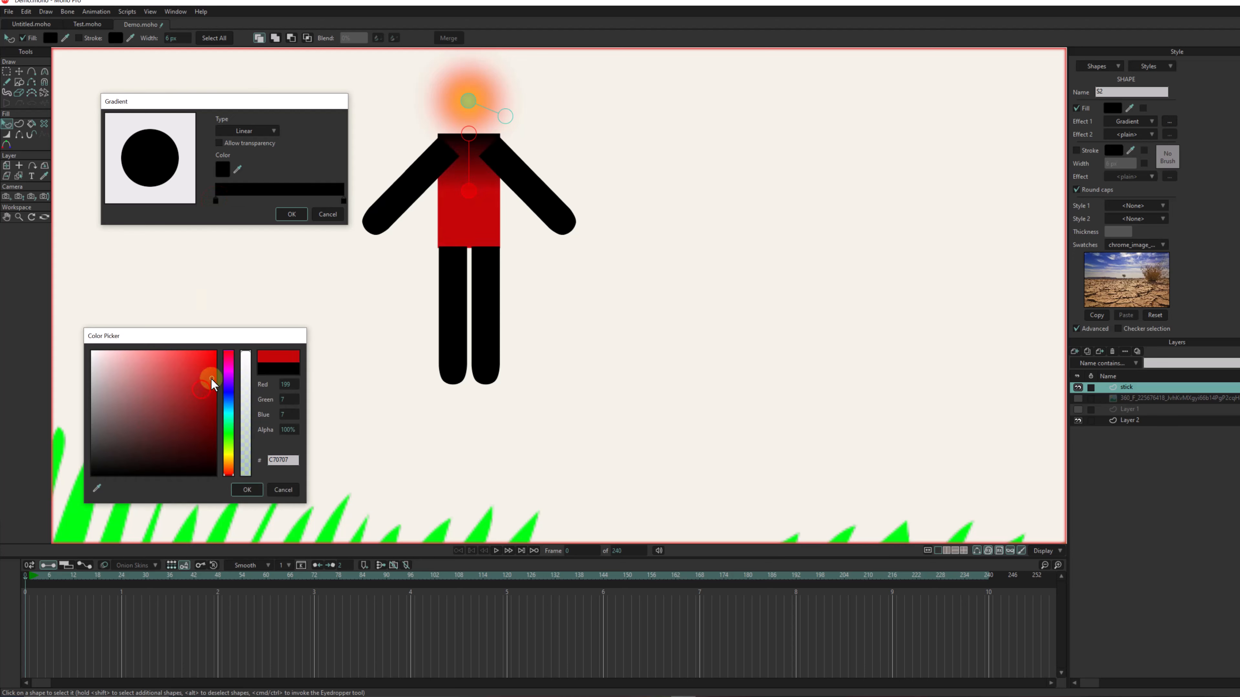
pyautogui.moveTo(228, 459); pyautogui.dragTo(230, 454)
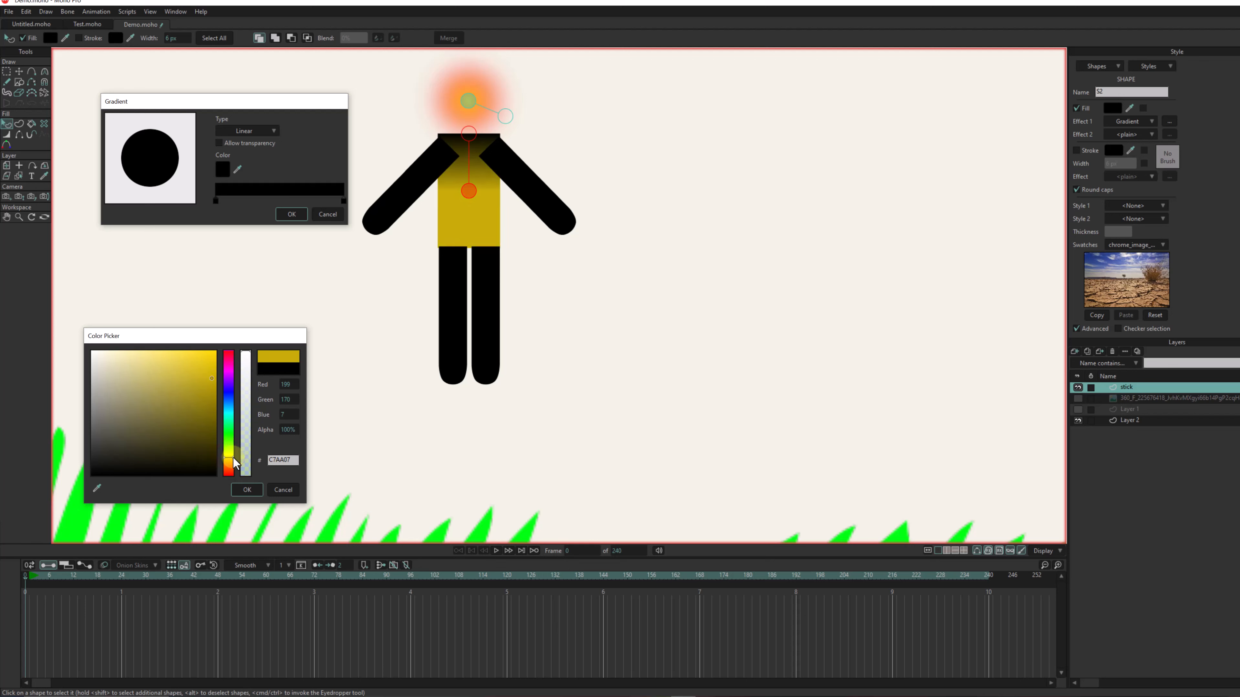
pyautogui.click(162, 395)
pyautogui.moveTo(251, 357); pyautogui.dragTo(246, 391)
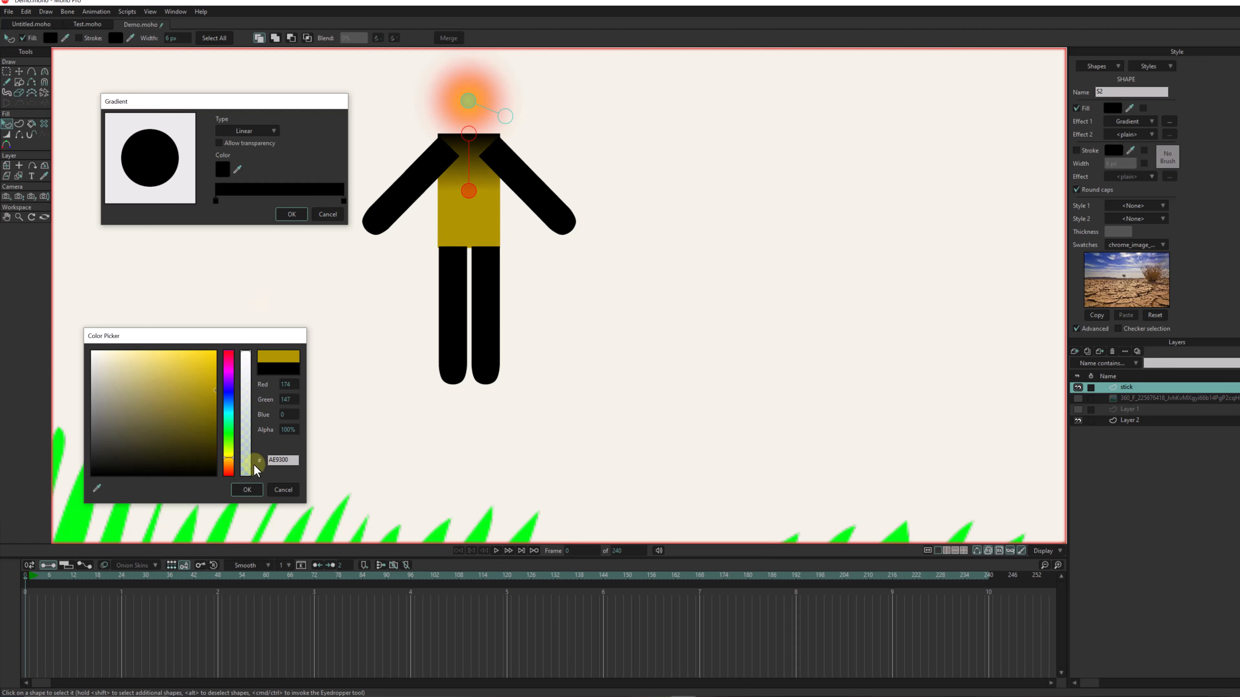
pyautogui.click(228, 470)
pyautogui.moveTo(228, 470); pyautogui.dragTo(228, 464)
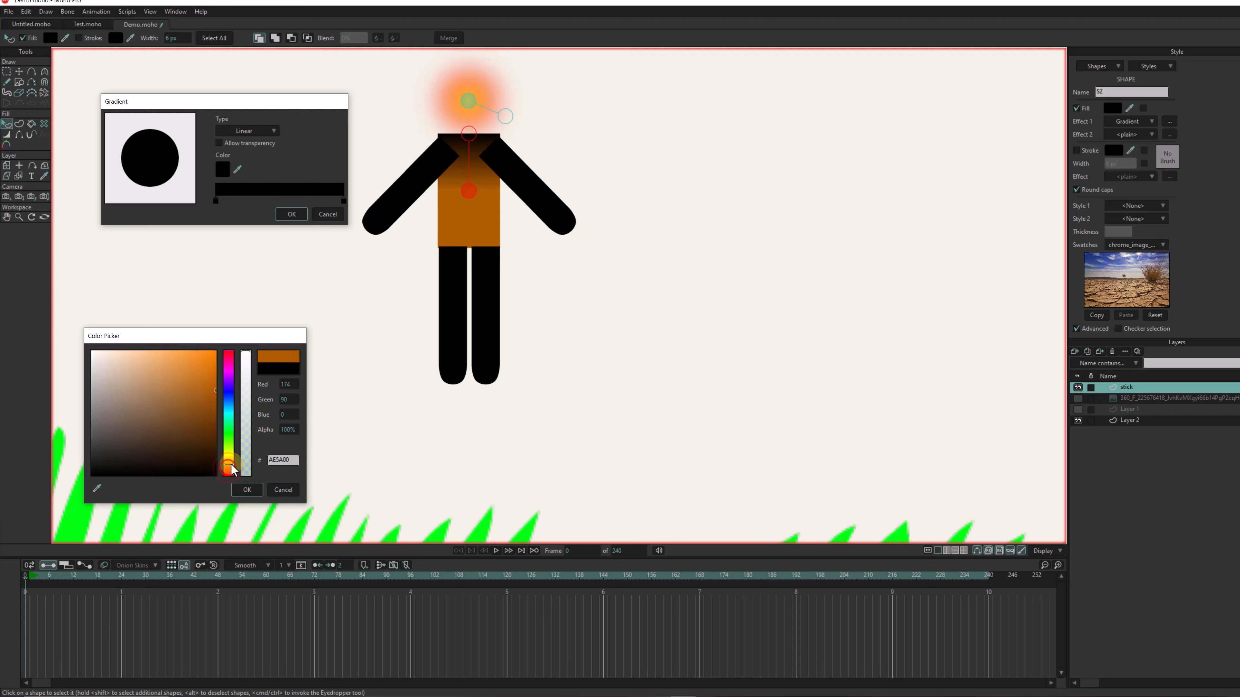
pyautogui.click(245, 488)
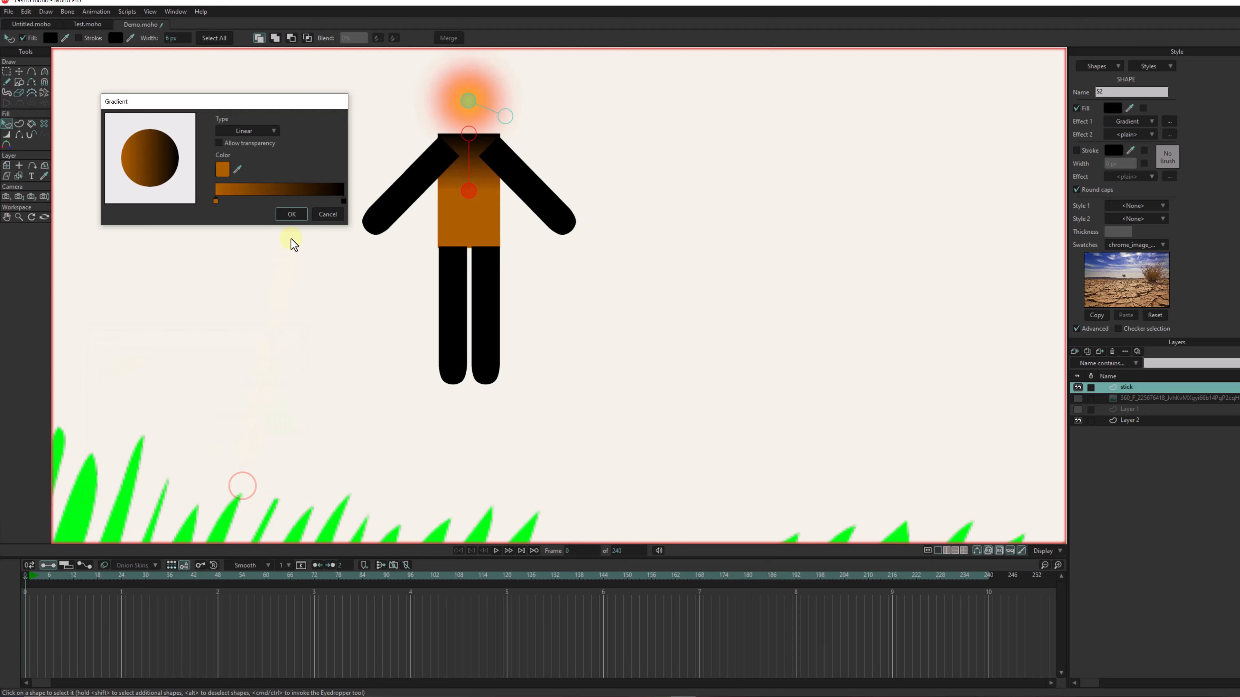
# - Apply the torso's gradient and place its handles so it starts at the shoulder edge and ends at the upper chest
pyautogui.click(293, 213)
pyautogui.click(467, 134)
pyautogui.moveTo(467, 134)
pyautogui.mouseDown()
pyautogui.moveTo(490, 184)
pyautogui.moveTo(451, 244)
pyautogui.moveTo(460, 246)
pyautogui.moveTo(468, 135)
pyautogui.moveTo(468, 179)
pyautogui.mouseUp()
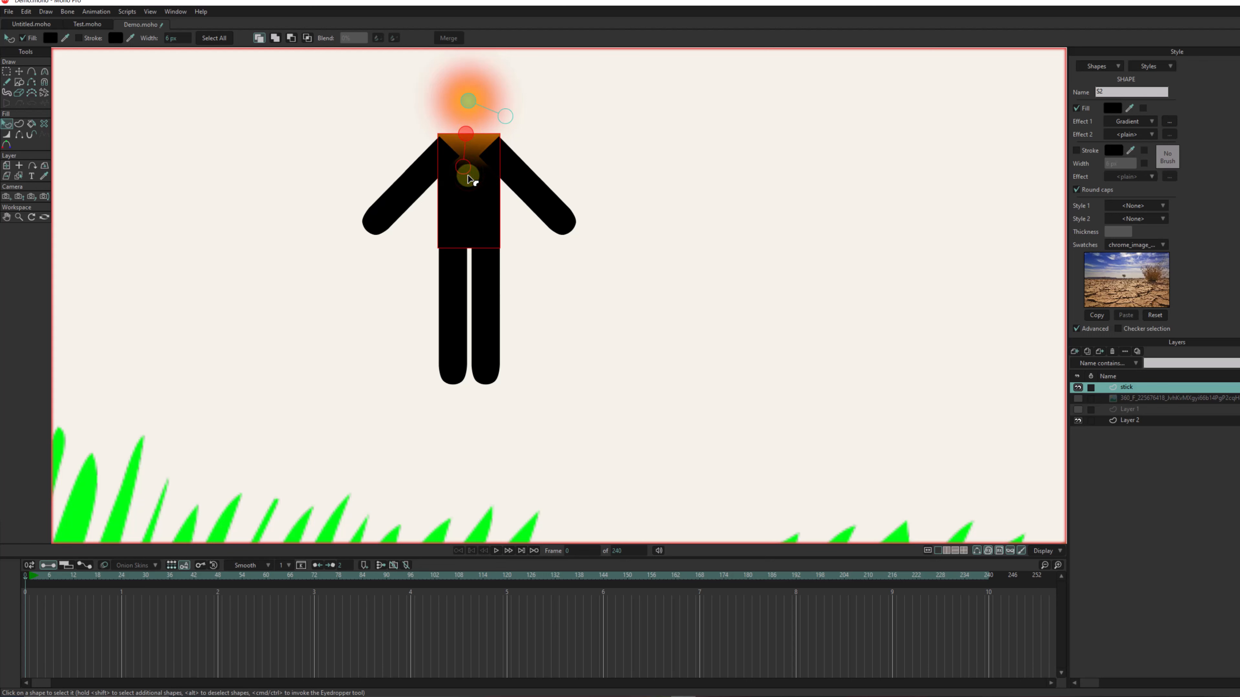
pyautogui.press('Return')
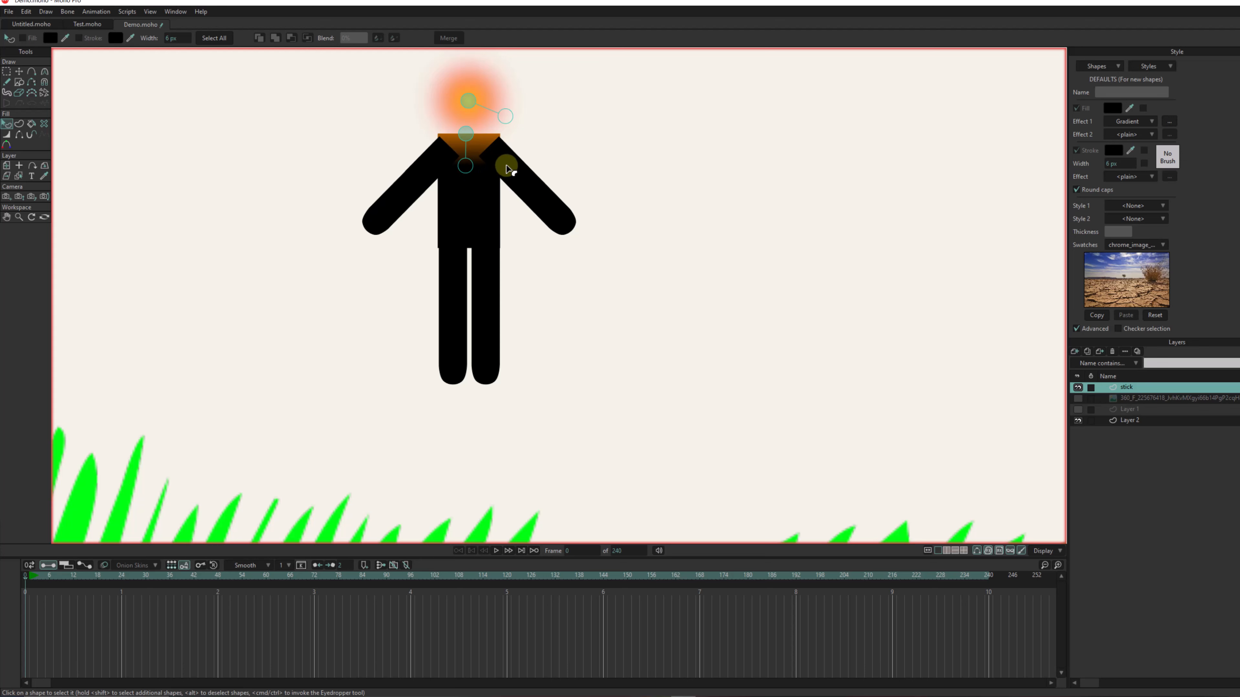
pyautogui.click(596, 165)
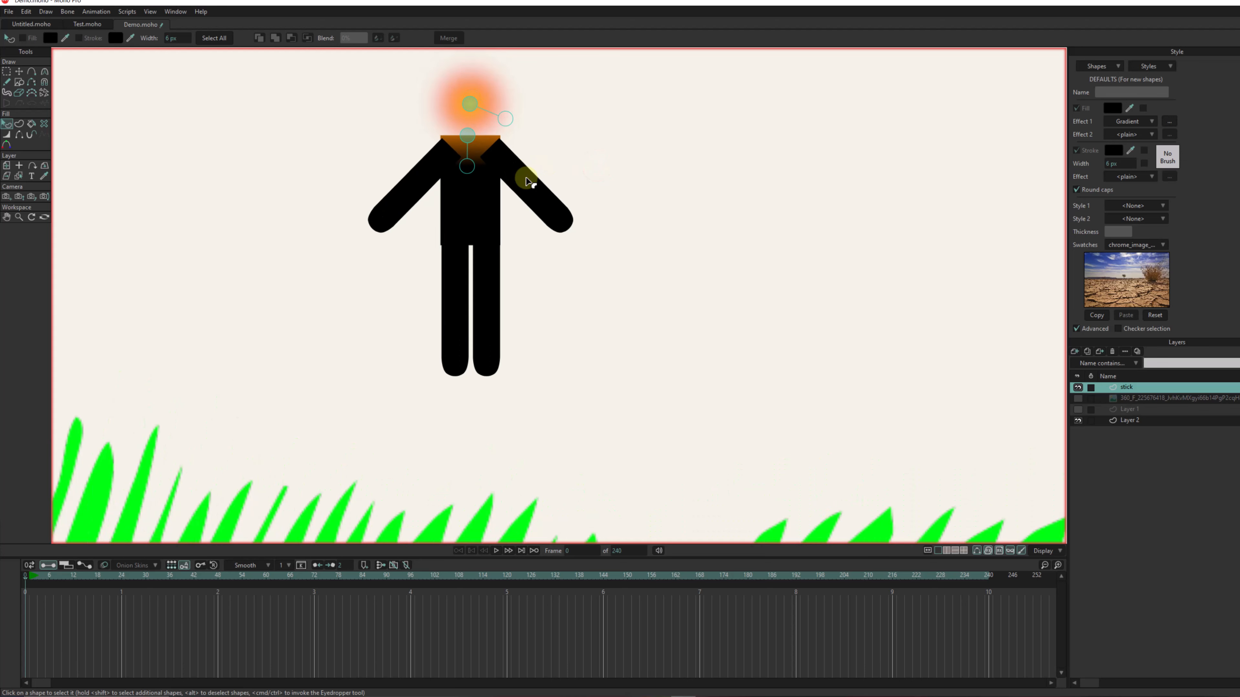
# - Send both arms behind the torso in the shape stacking order
pyautogui.click(526, 181)
pyautogui.press('Down')
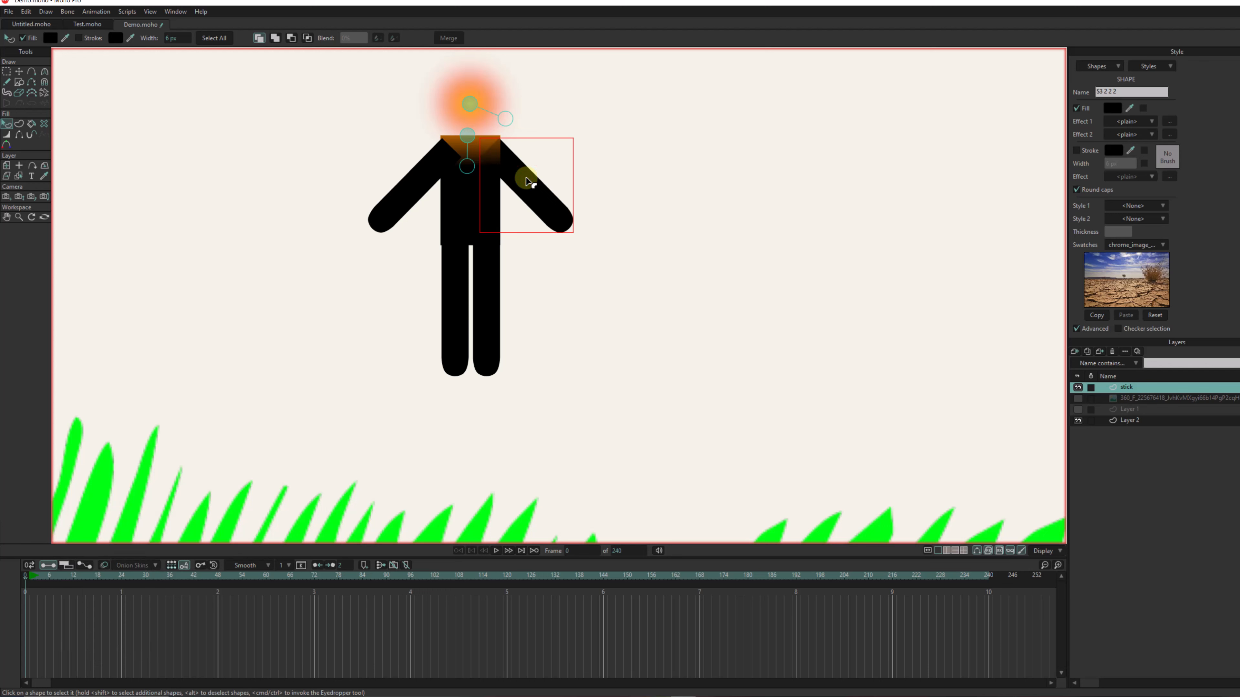
pyautogui.click(413, 191)
pyautogui.press('Down')
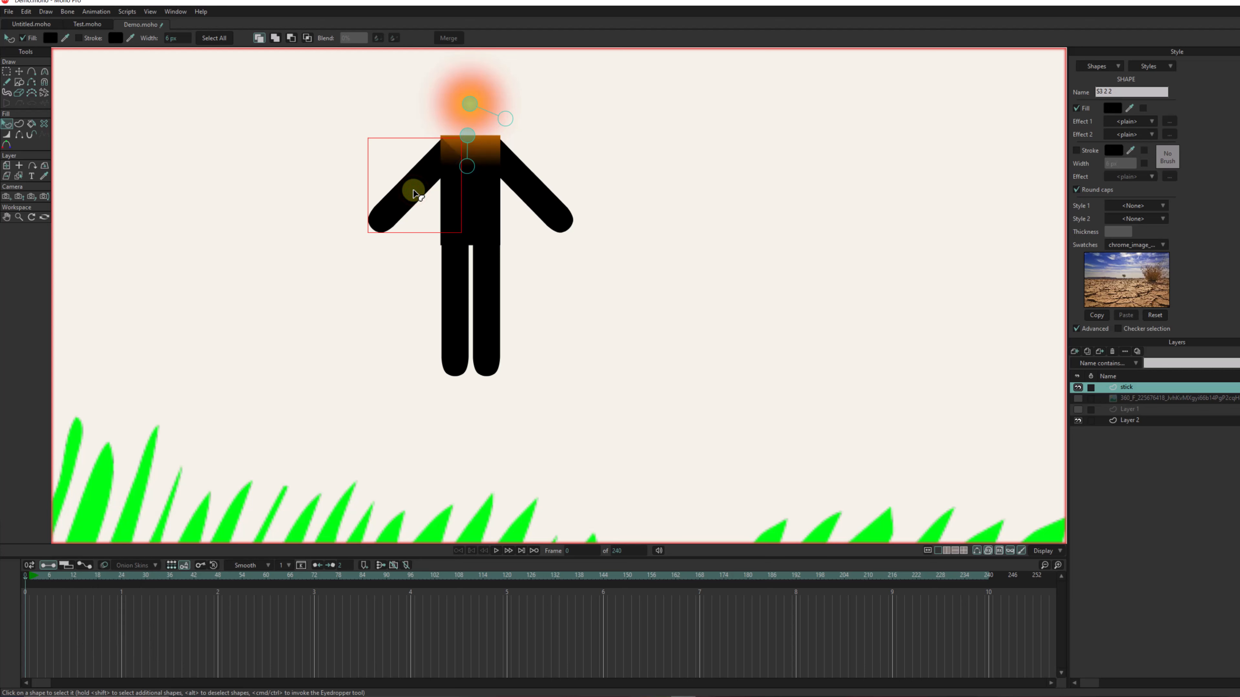
pyautogui.click(634, 194)
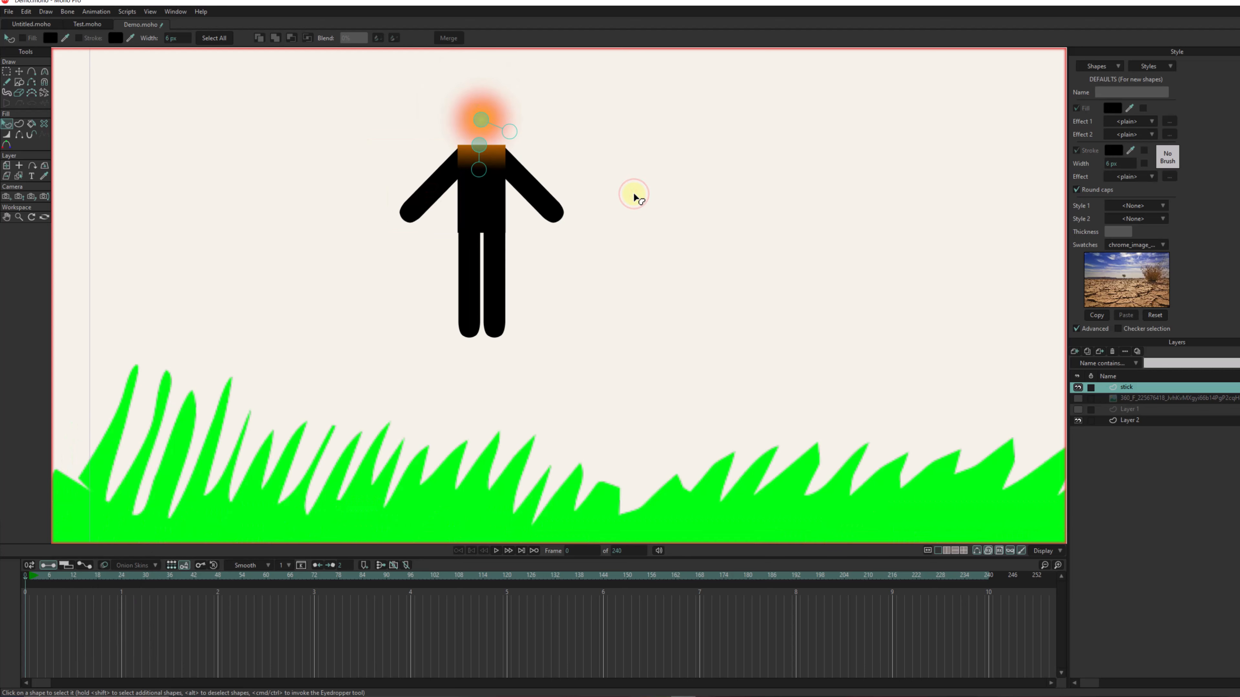
# - Scale the whole stick layer up uniformly to about 191.7%
pyautogui.click(8, 166)
pyautogui.scroll(-5, 553, 249)
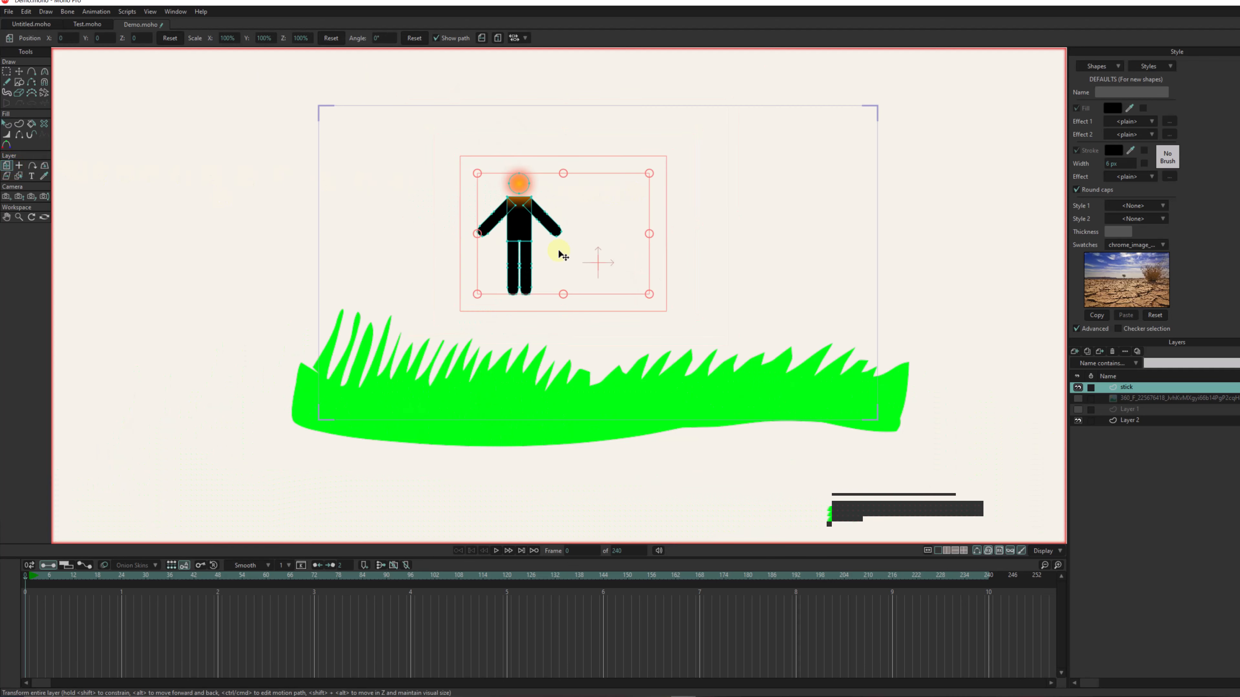
pyautogui.moveTo(648, 297); pyautogui.dragTo(711, 319)
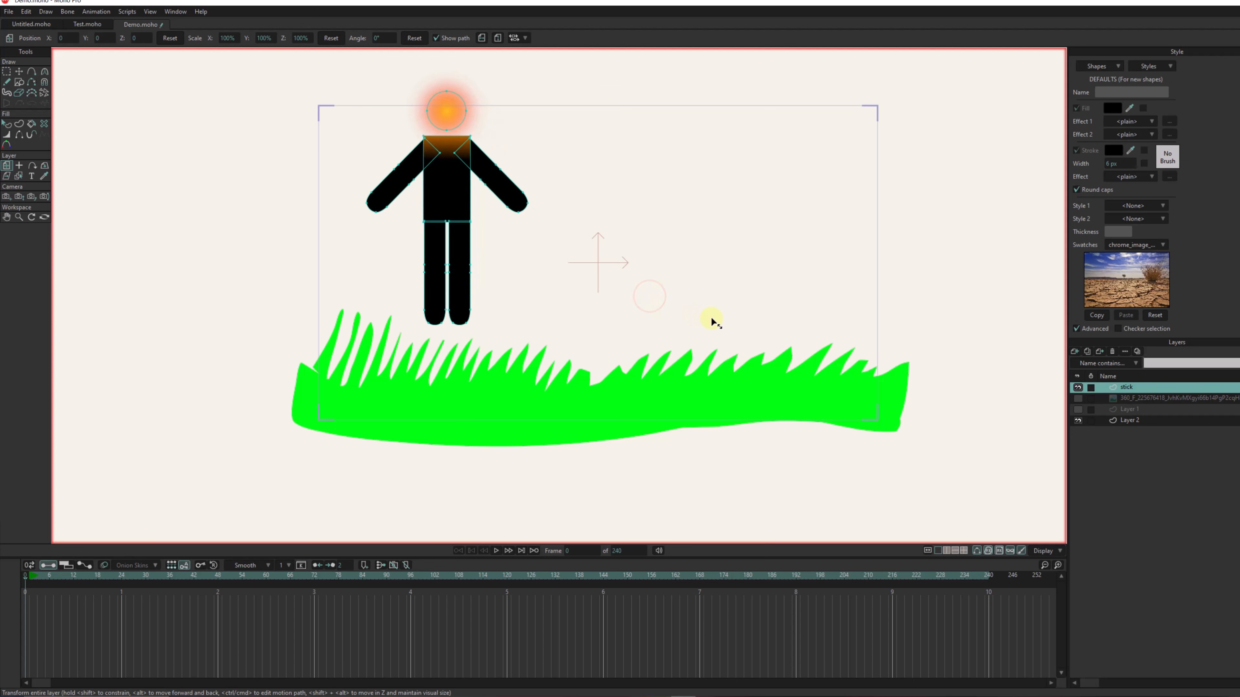
# - Move the figure onto the middle of the grass and place its layer beneath Layer 2 so the grass overlaps the feet
pyautogui.moveTo(463, 205); pyautogui.dragTo(585, 255)
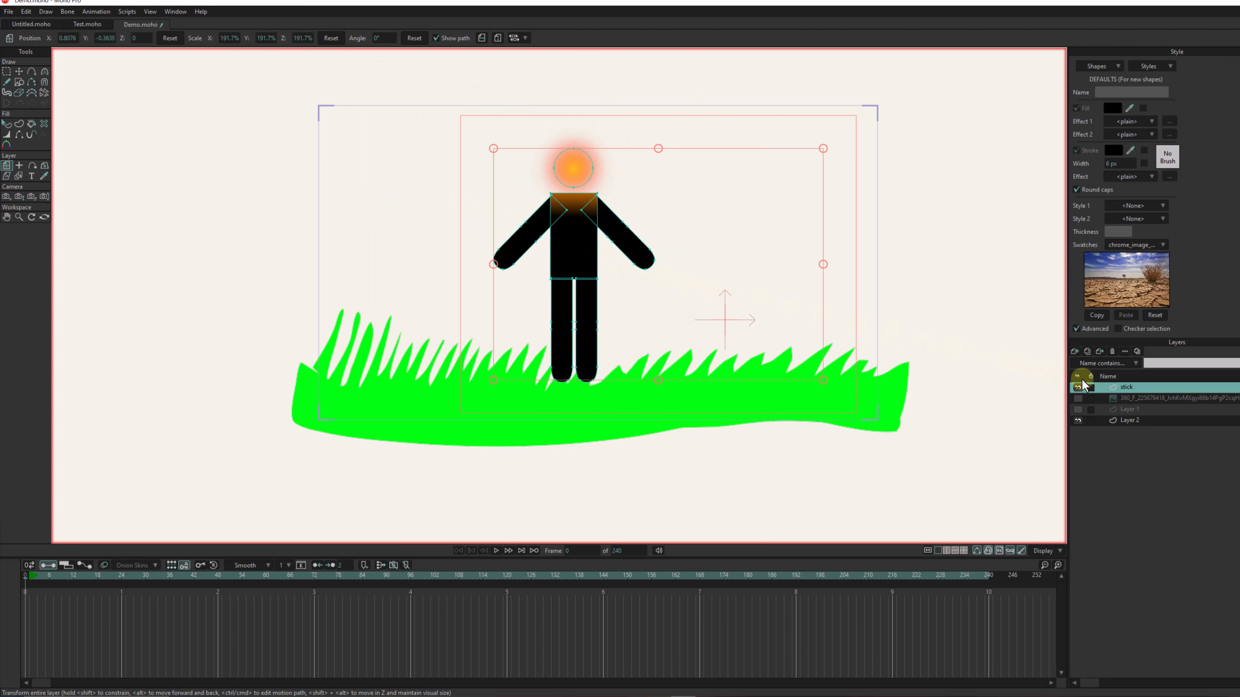
pyautogui.moveTo(1126, 433); pyautogui.dragTo(1126, 433)
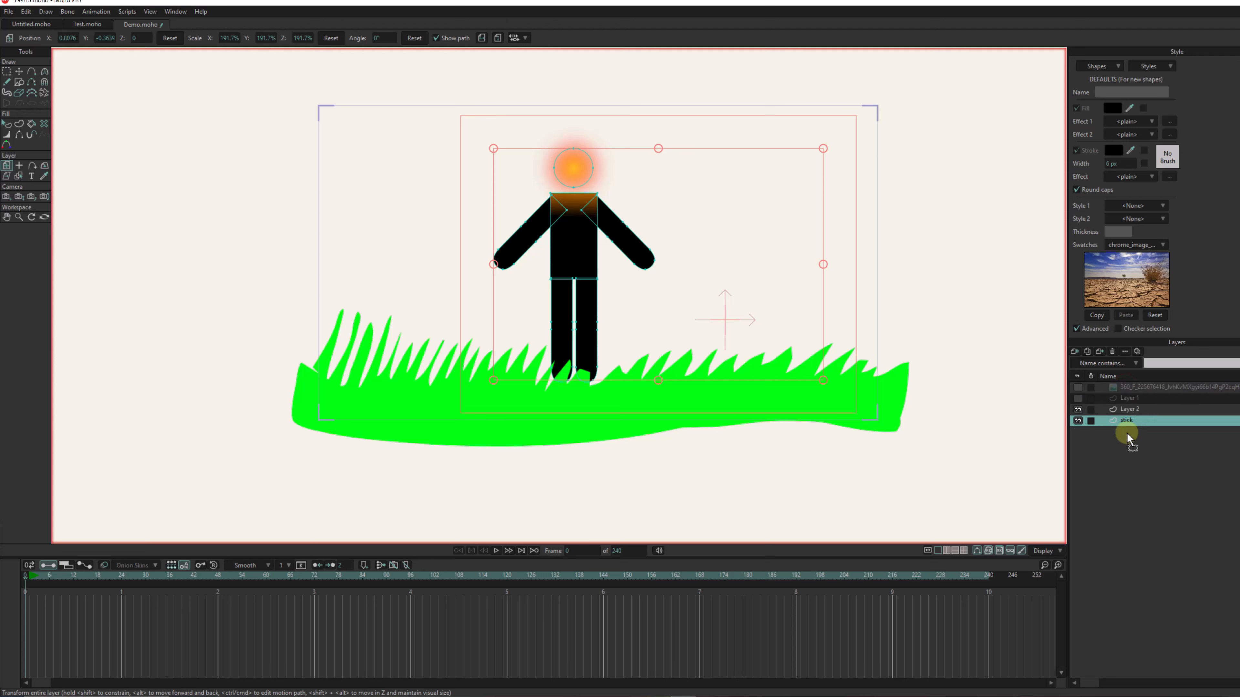
pyautogui.moveTo(584, 285); pyautogui.dragTo(588, 293)
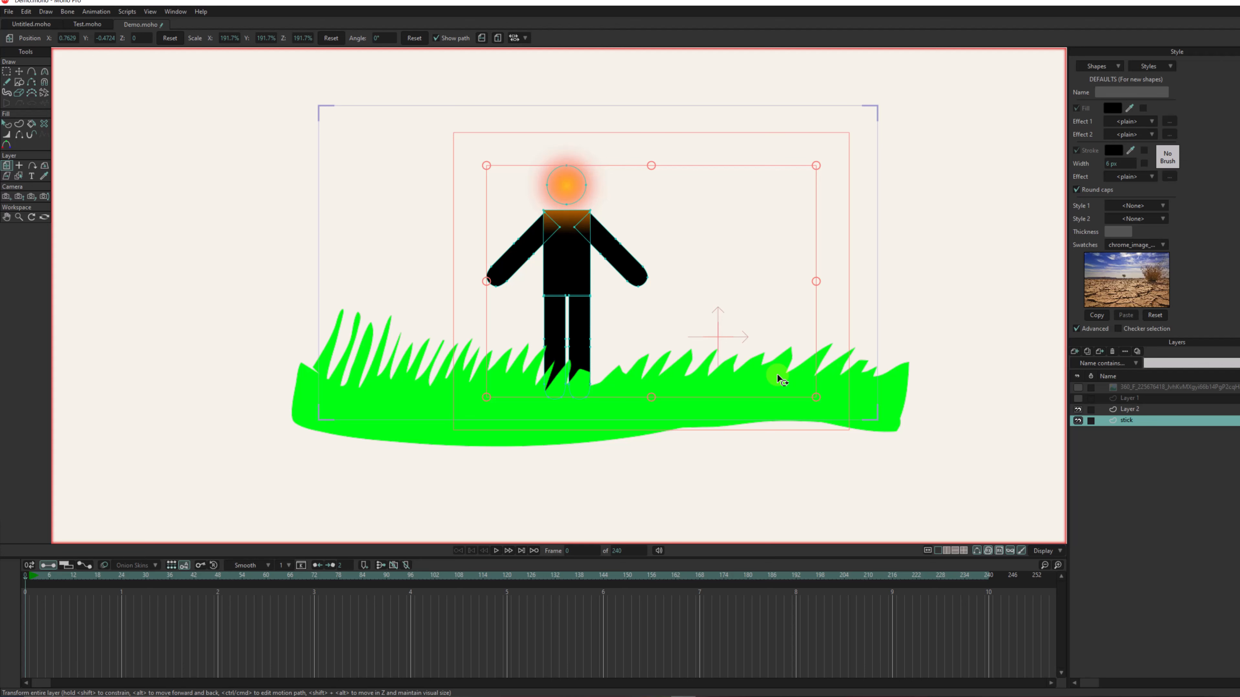
# - Add a new vector layer directly above Layer 2 for the facial features
pyautogui.scroll(5, 776, 373)
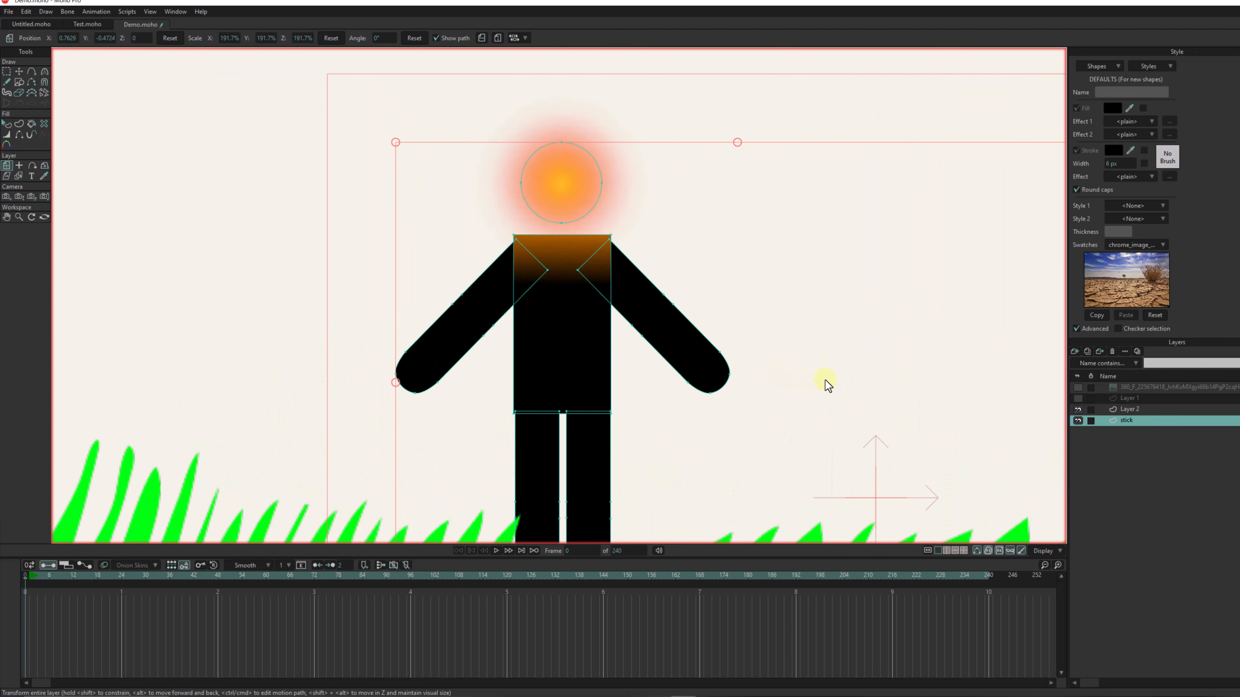
pyautogui.click(1135, 408)
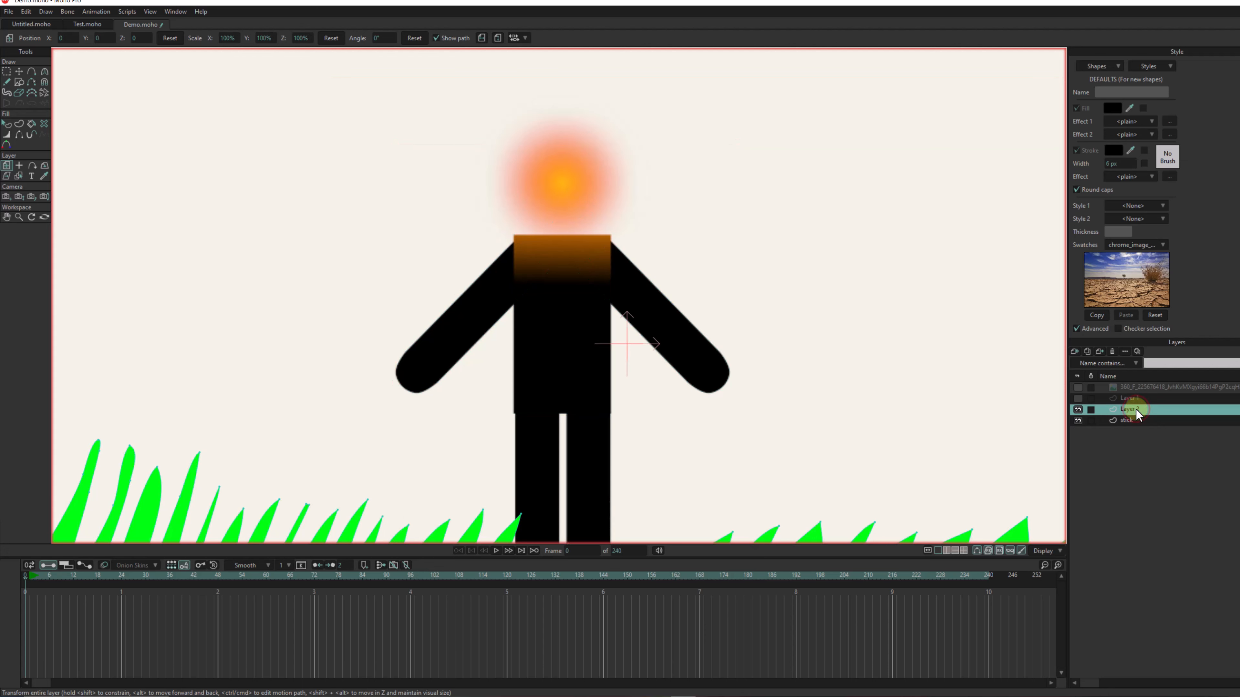
pyautogui.scroll(3, 1135, 408)
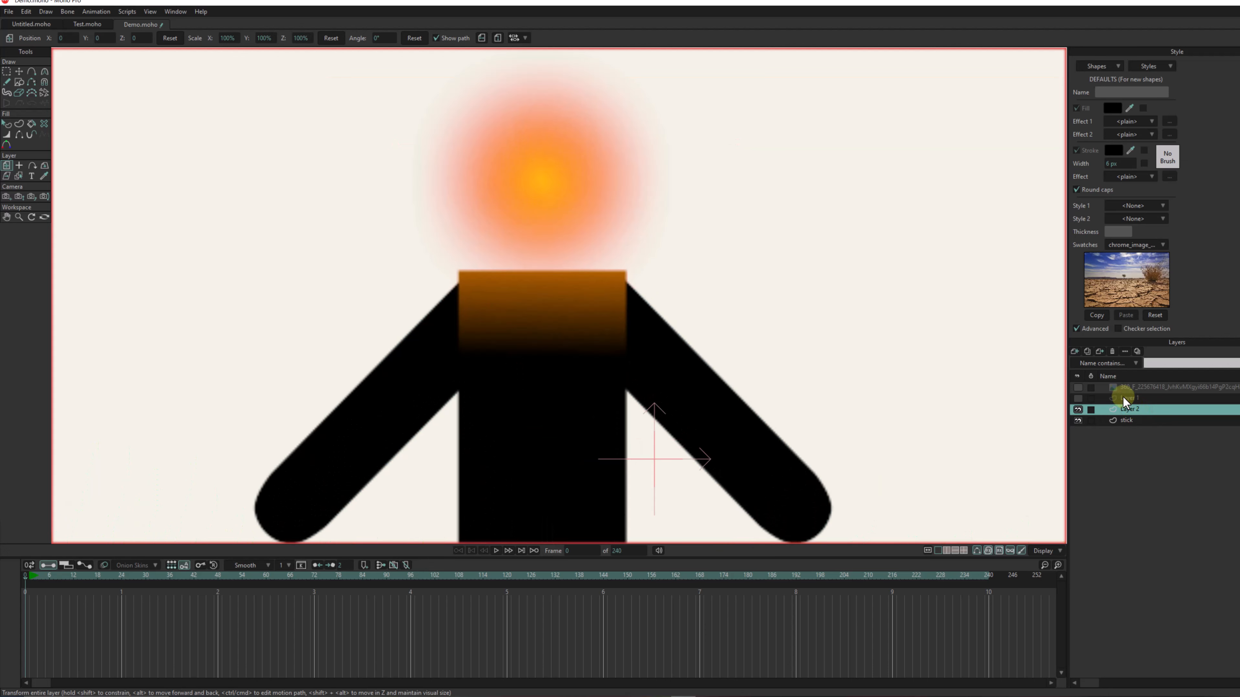
pyautogui.click(1075, 351)
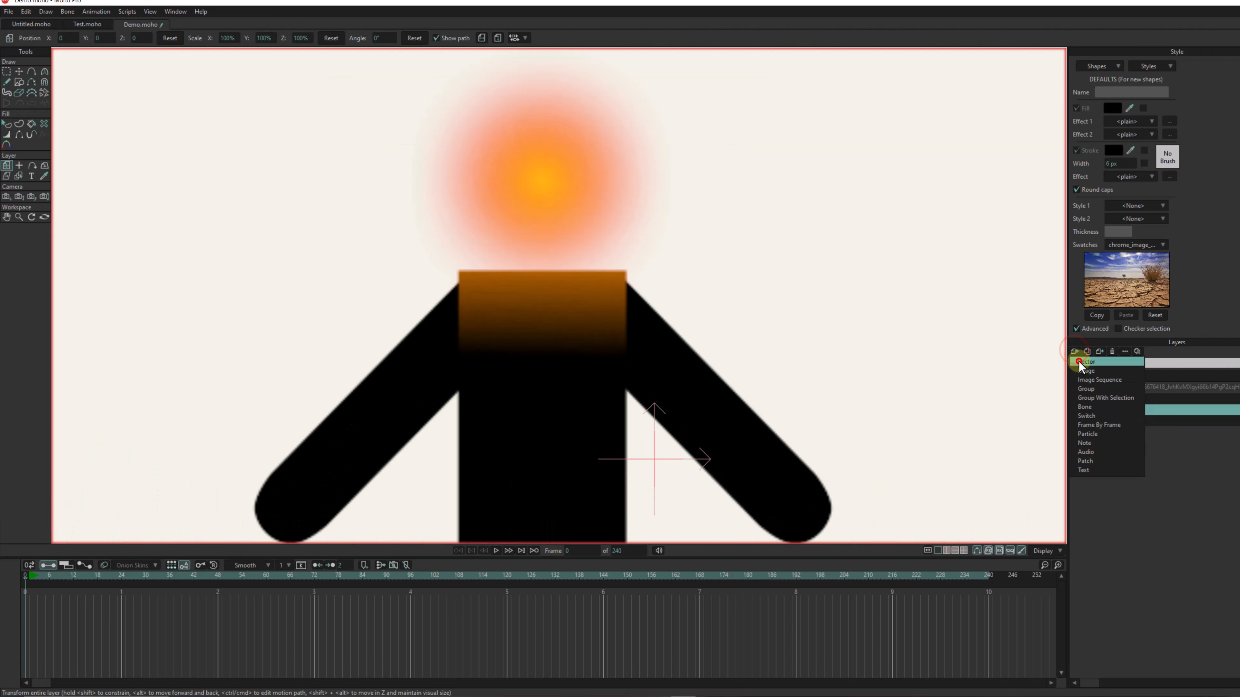
pyautogui.click(1078, 362)
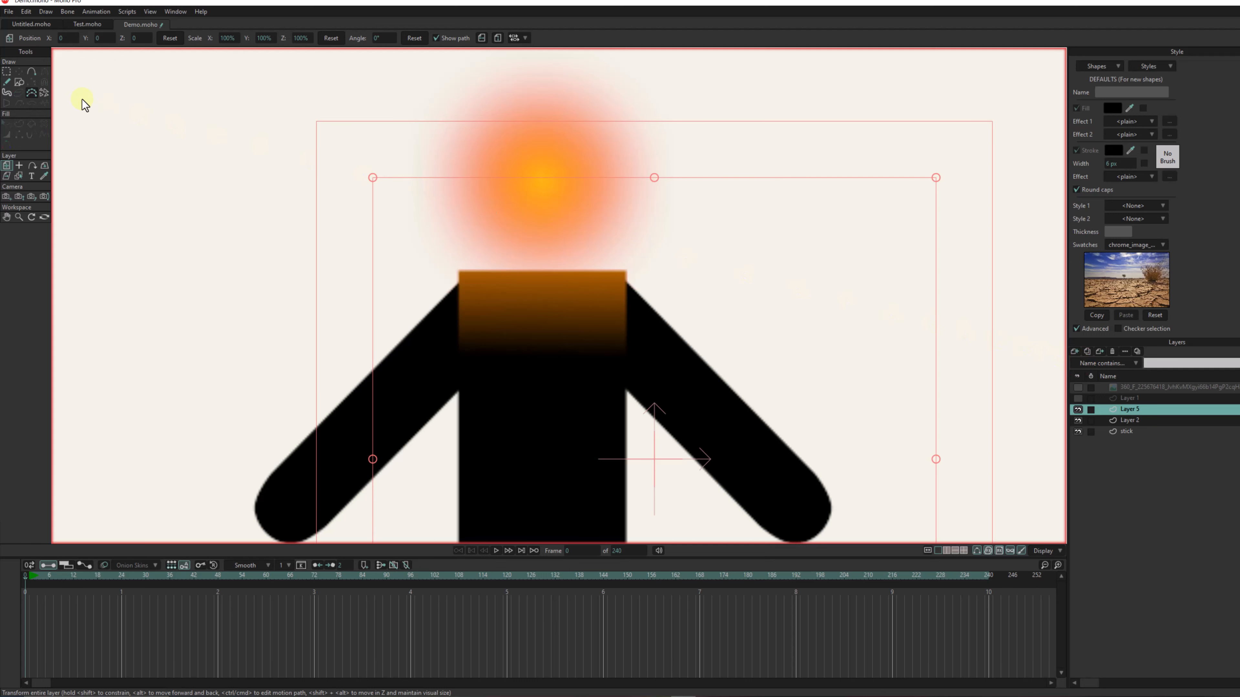
# - Turn off the advanced style options and set the default fill color for new shapes to white (FFFFFF)
pyautogui.click(20, 83)
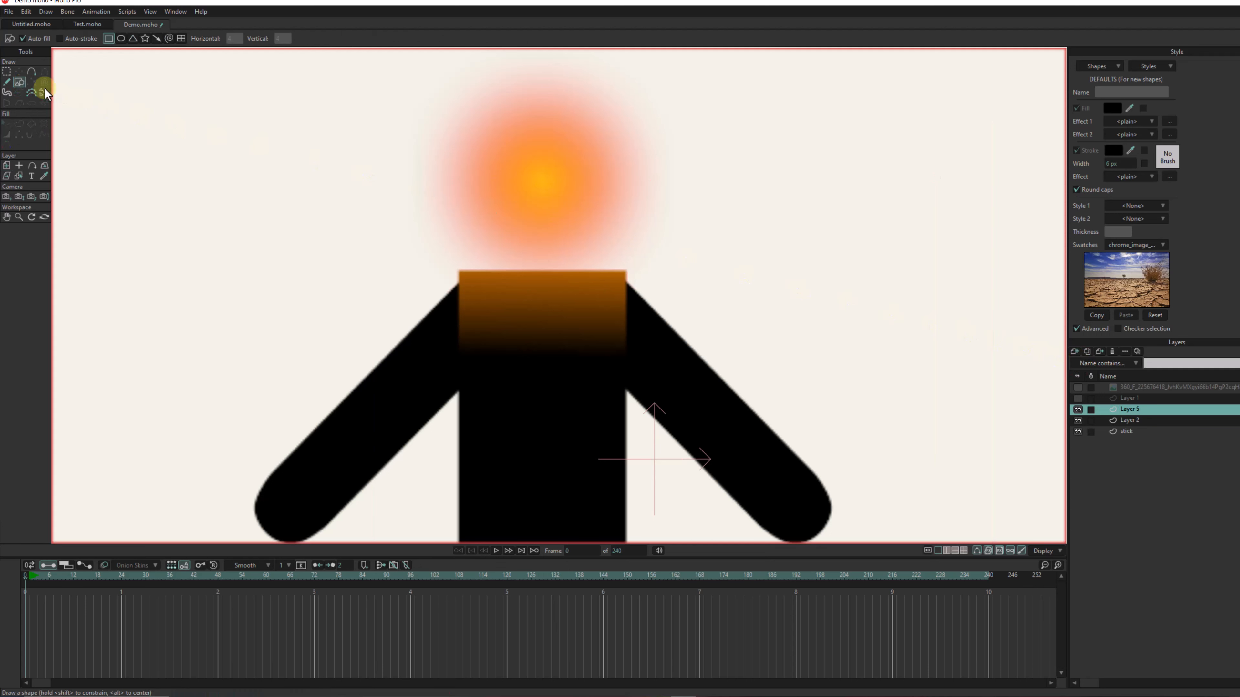
pyautogui.click(1092, 323)
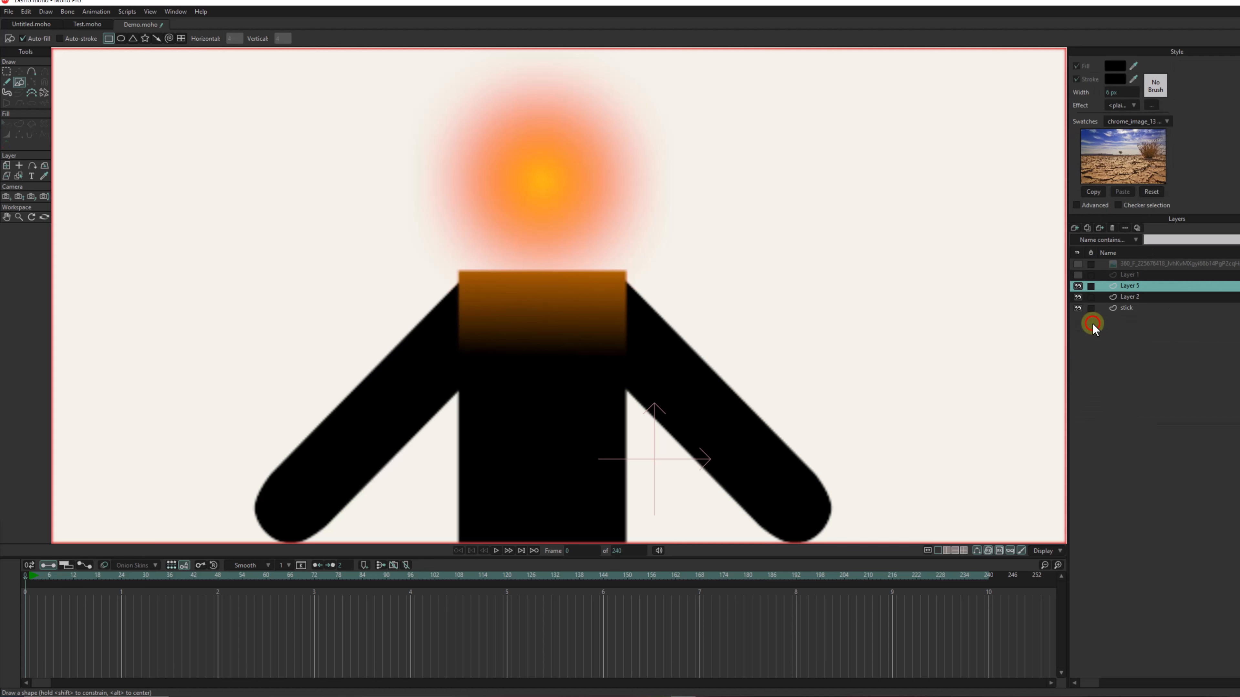
pyautogui.click(1114, 68)
pyautogui.click(128, 375)
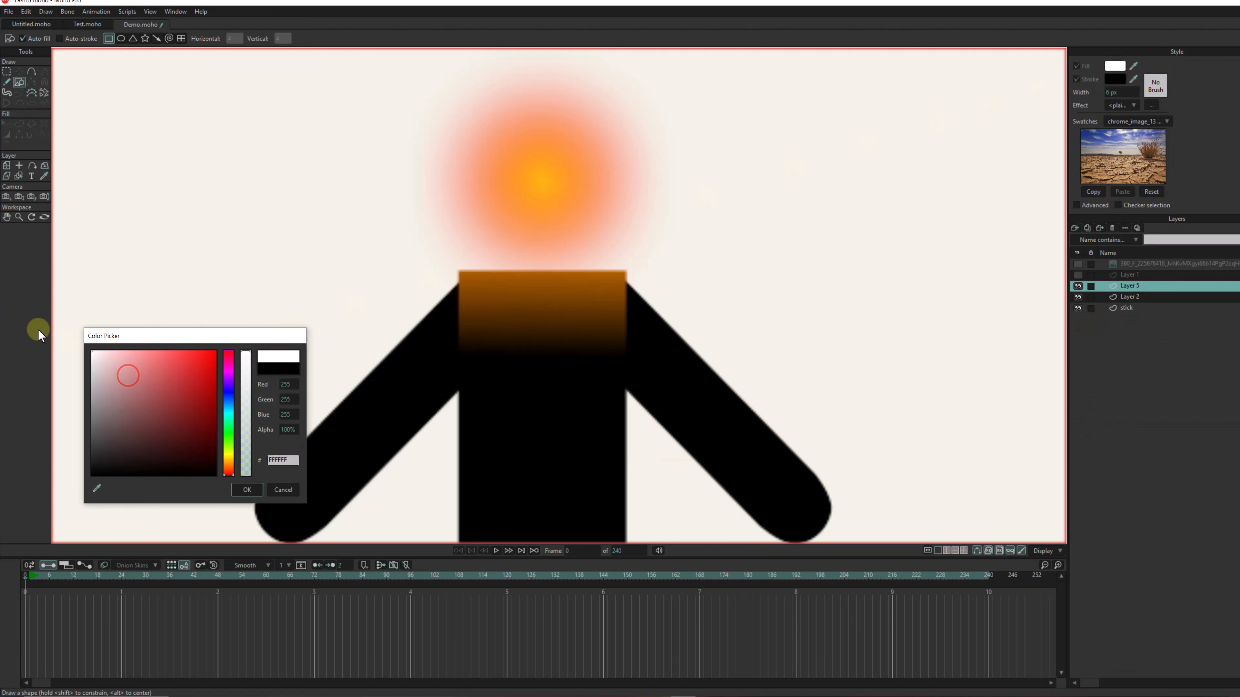
pyautogui.click(248, 489)
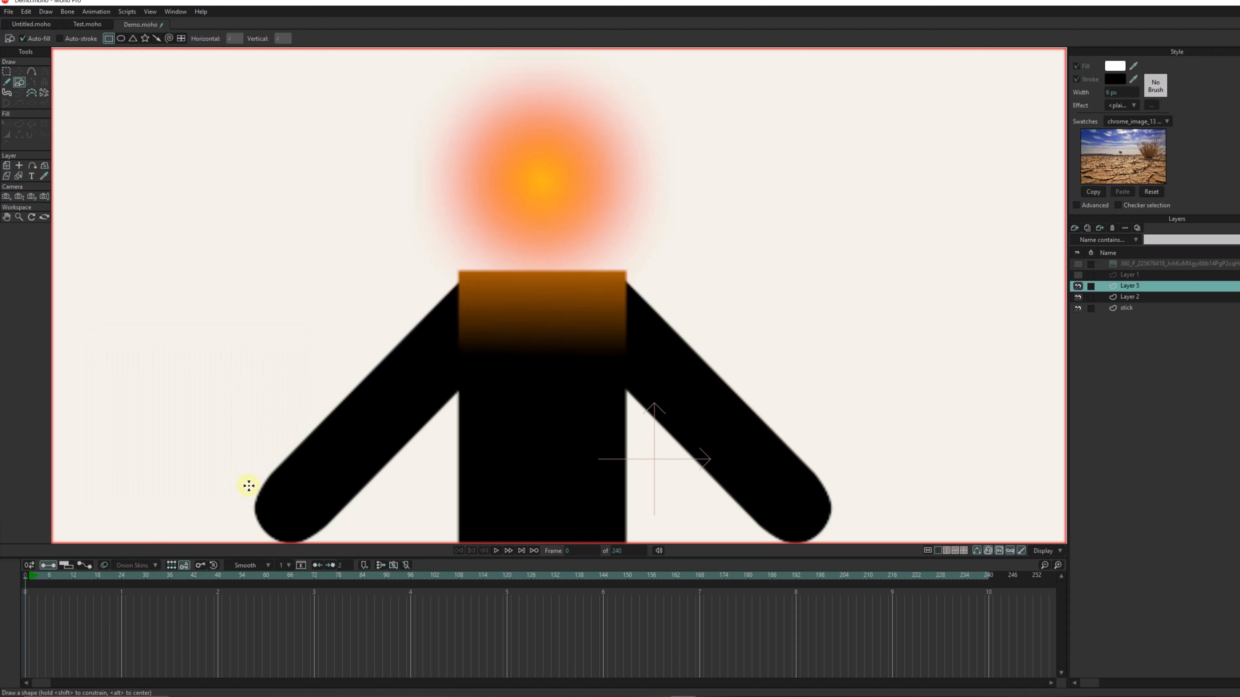
# - Draw a small white circle on the head as one eye and place a copy level beside it as the second eye
pyautogui.click(121, 38)
pyautogui.moveTo(508, 151); pyautogui.dragTo(526, 170)
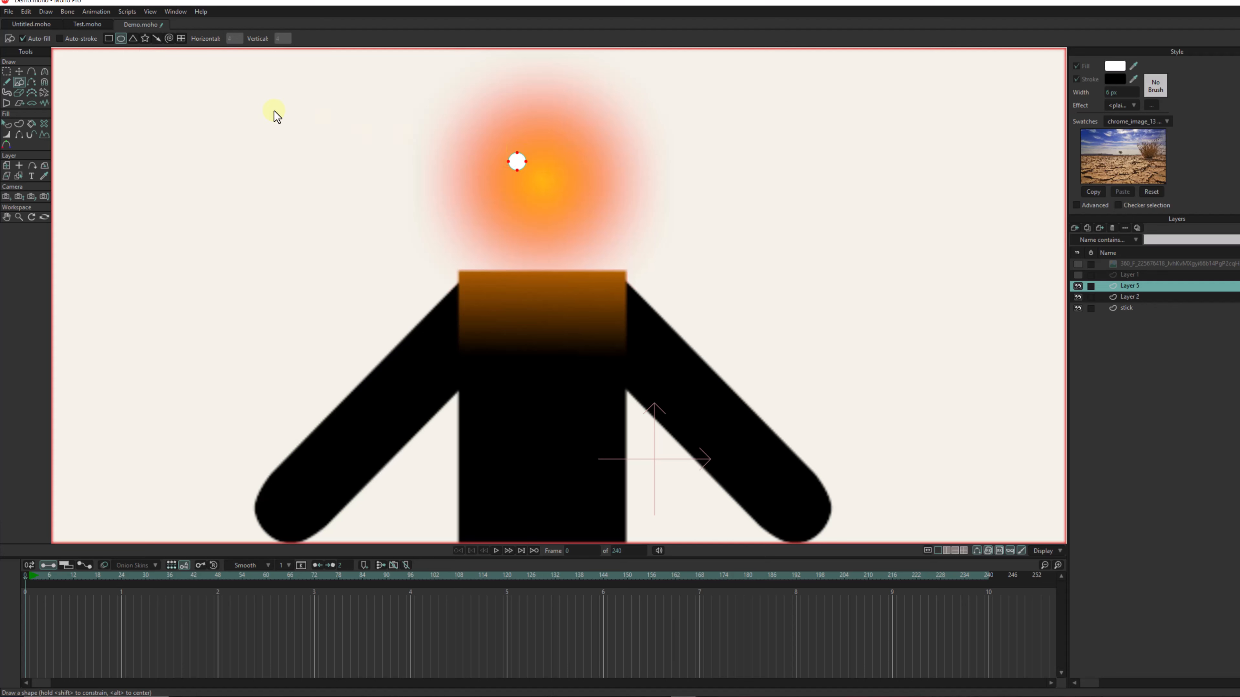
pyautogui.click(21, 72)
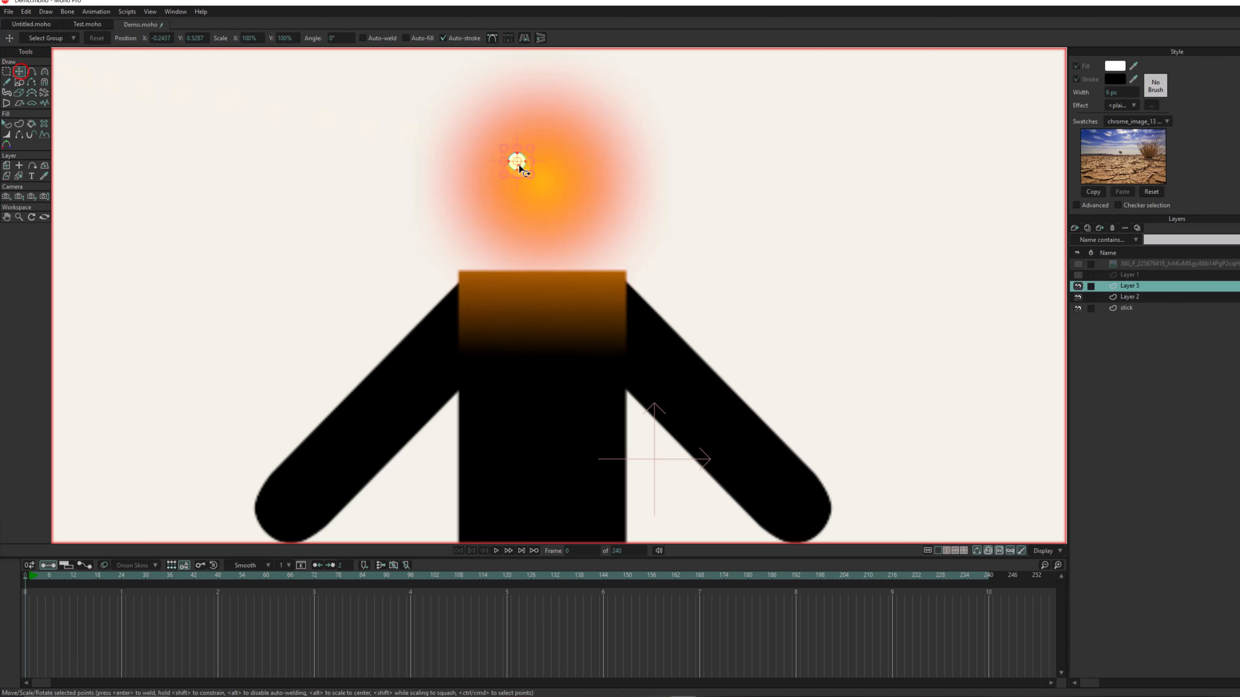
pyautogui.hotkey('ctrl', 'v')
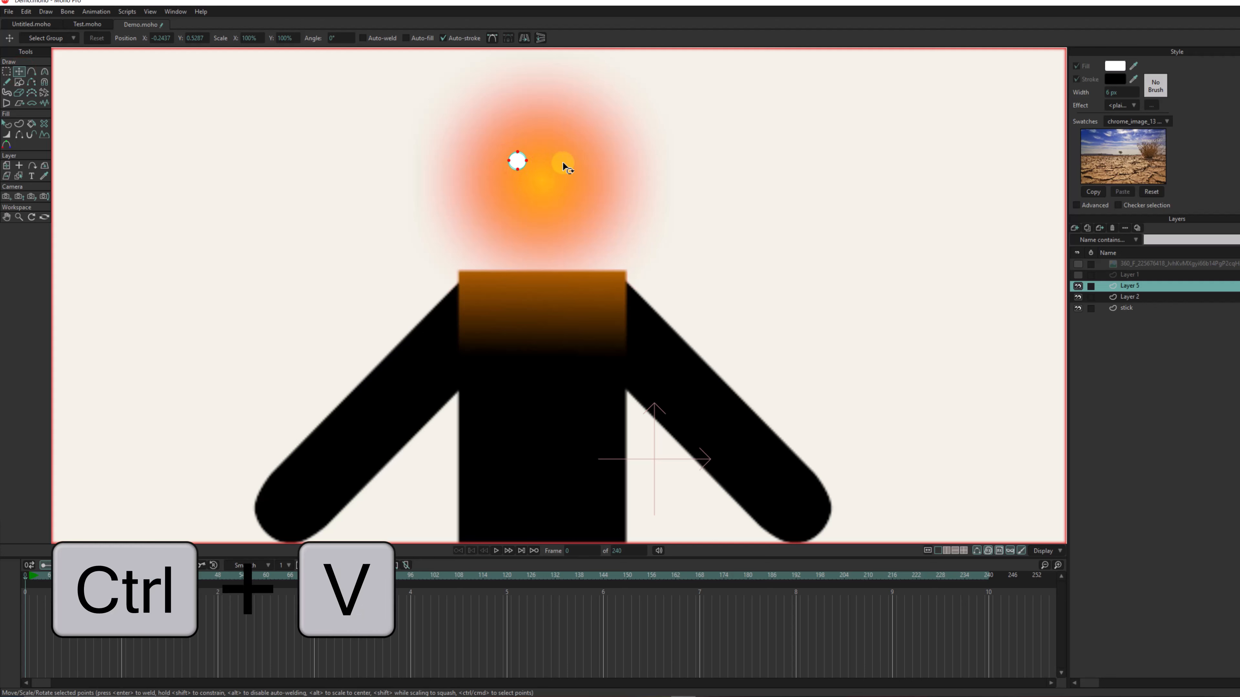
pyautogui.moveTo(521, 166); pyautogui.dragTo(556, 168)
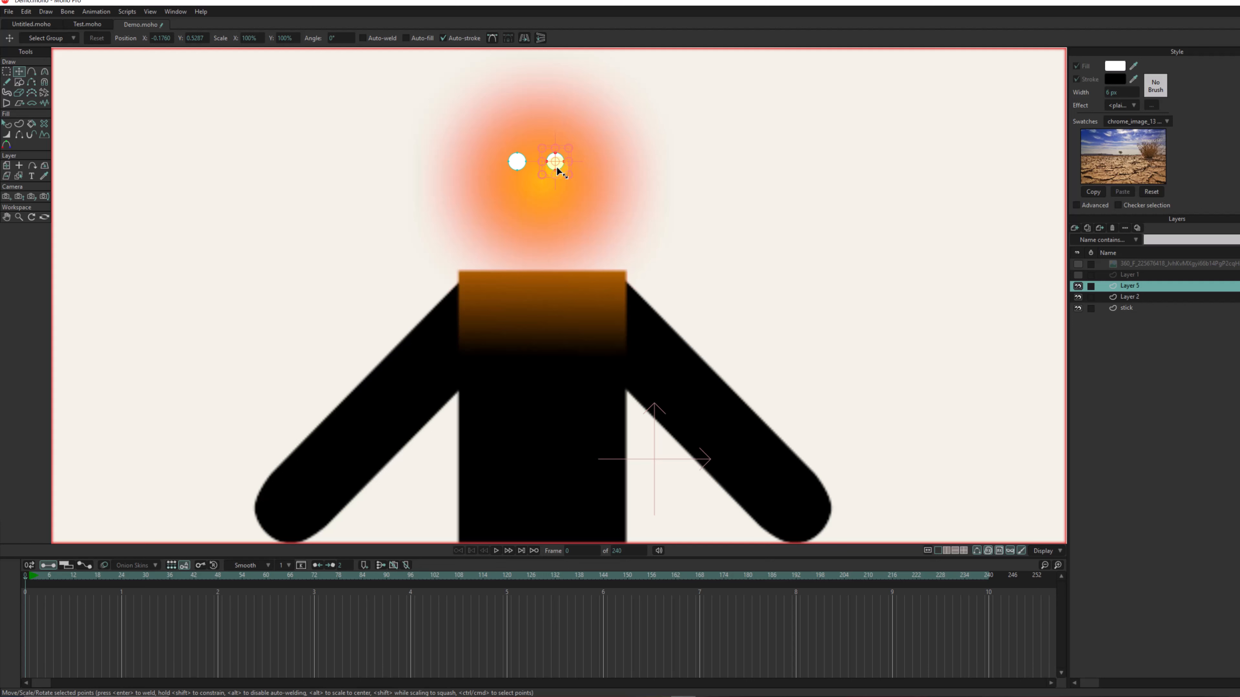
# - Stretch both eyes downward into tall ovals and deselect them
pyautogui.keyDown('ctrl'); pyautogui.keyDown('shift'); pyautogui.click(517, 163); pyautogui.keyUp('shift'); pyautogui.keyUp('ctrl')
pyautogui.click(537, 180)
pyautogui.moveTo(538, 180); pyautogui.dragTo(538, 181)
pyautogui.click(730, 181)
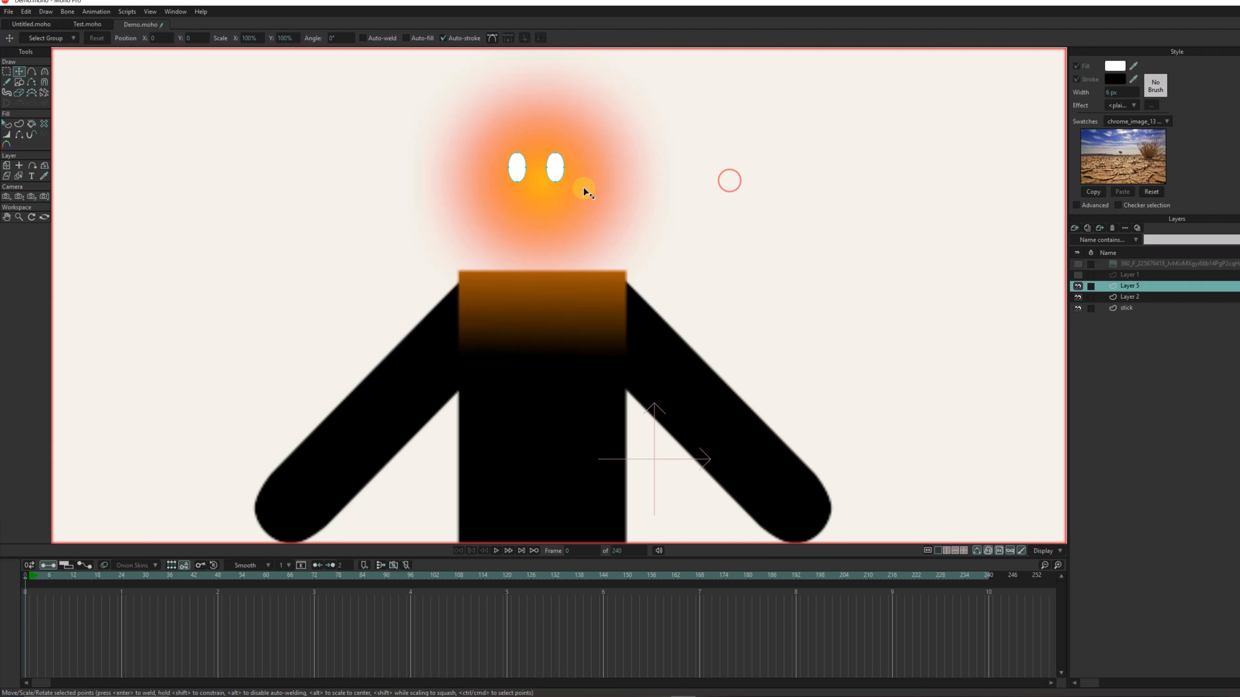
# - Move the layer holding the eyes below Layer 2 so it sits directly above the stick layer
pyautogui.scroll(-3, 583, 187)
pyautogui.scroll(1, 583, 187)
pyautogui.moveTo(643, 190); pyautogui.dragTo(538, 167)
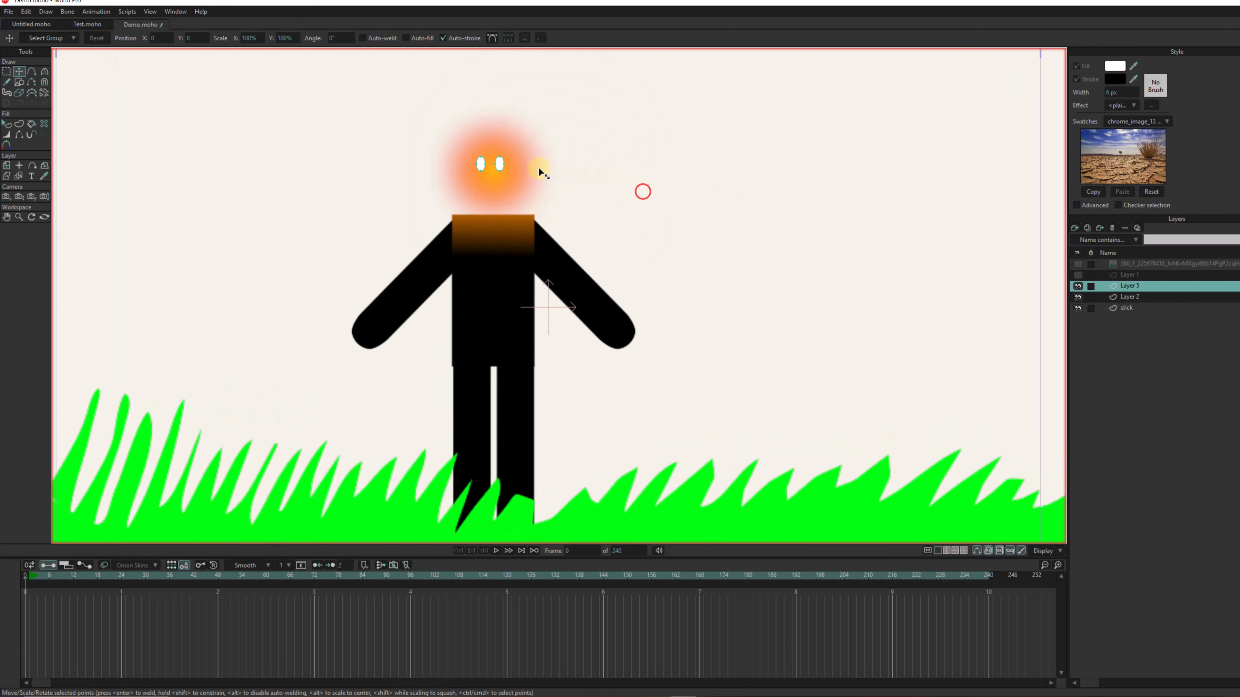
pyautogui.scroll(-1, 501, 209)
pyautogui.hotkey('ctrl', 'z')
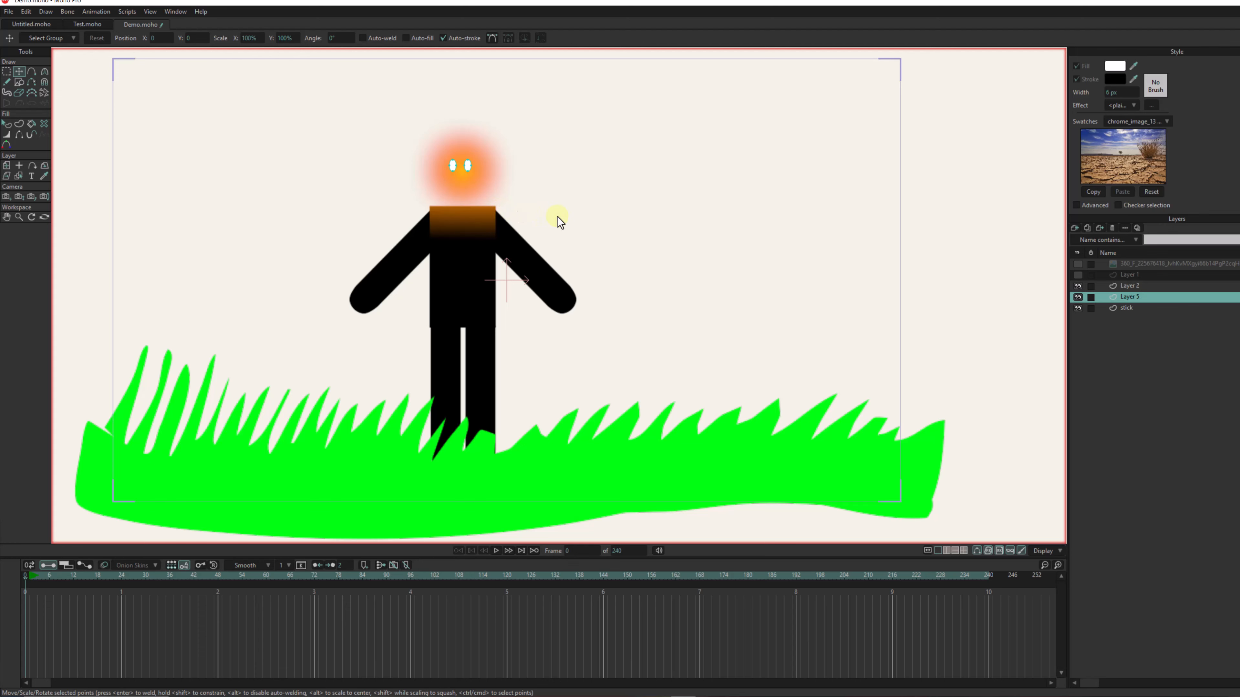
# - Rename the layer holding the two white ovals as eyes
pyautogui.doubleClick(1125, 296)
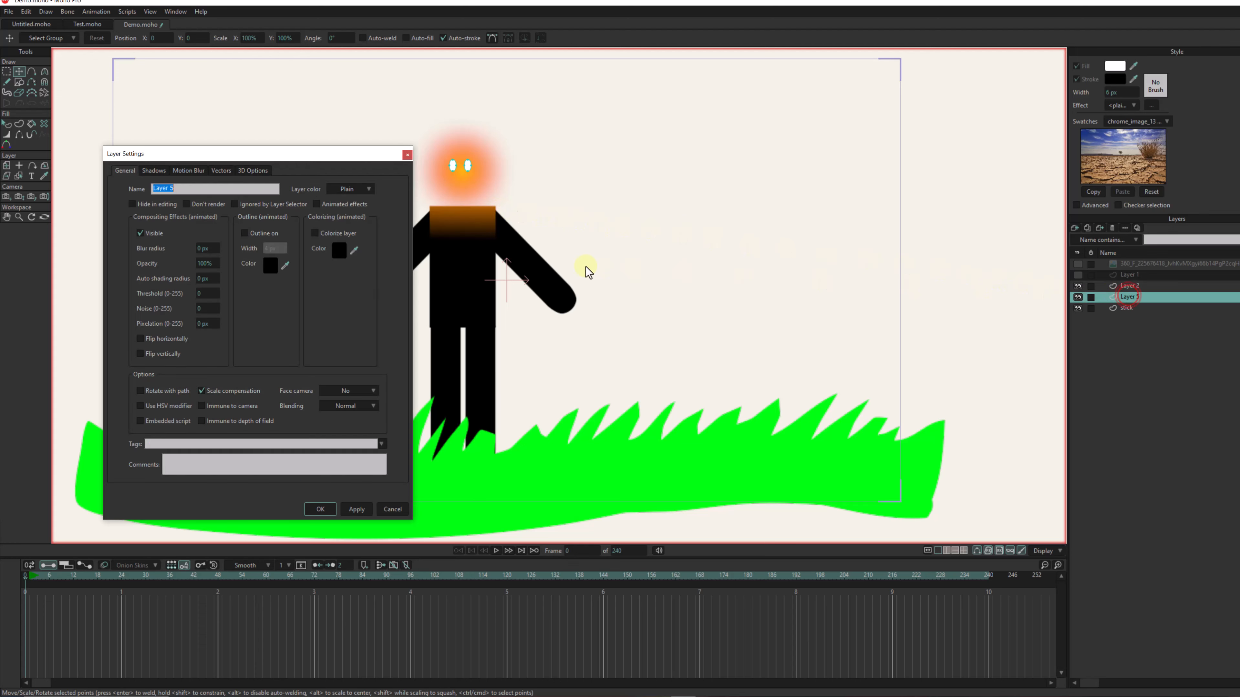
pyautogui.write('eyes')
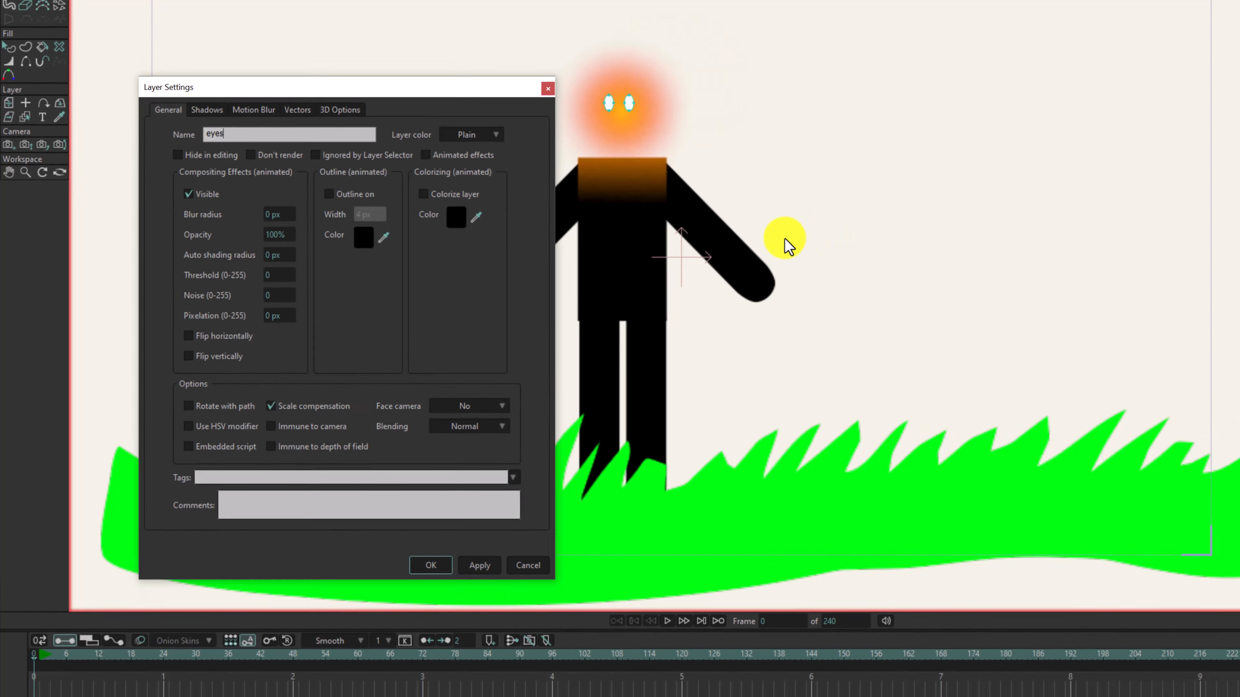
pyautogui.press('Return')
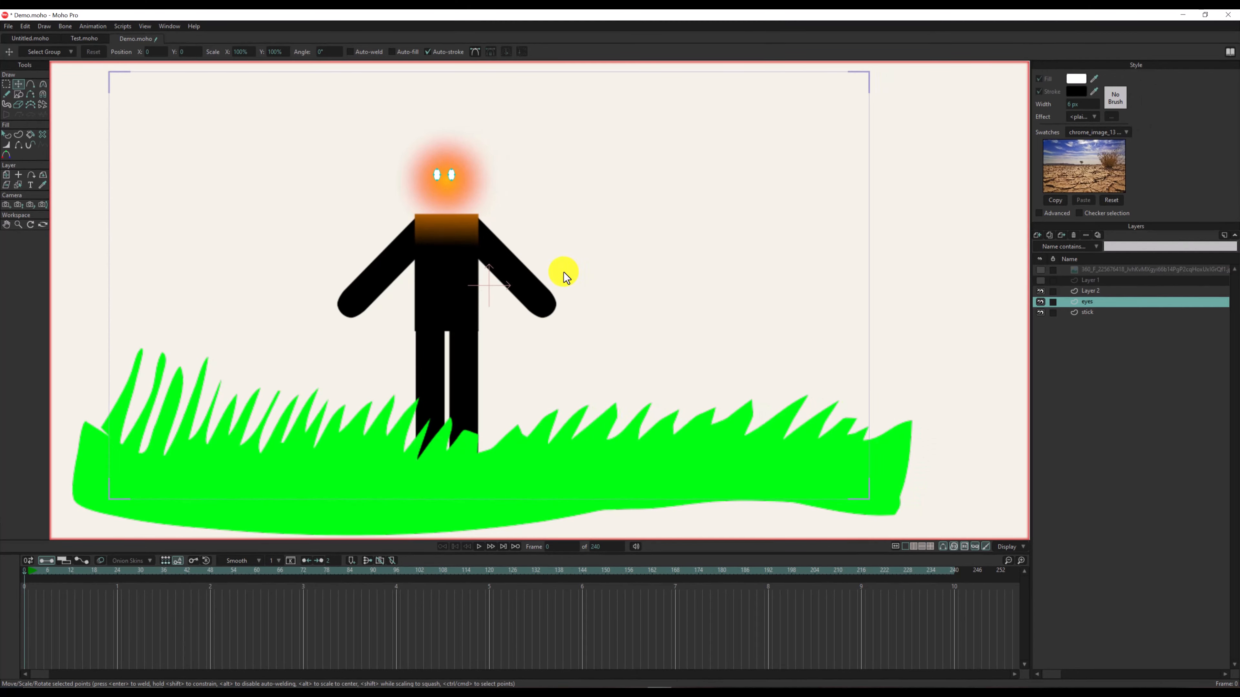
# - Group the eyes and stick layers into a new group layer and render a preview of the current frame
pyautogui.keyDown('ctrl'); pyautogui.click(1086, 312); pyautogui.keyUp('ctrl')
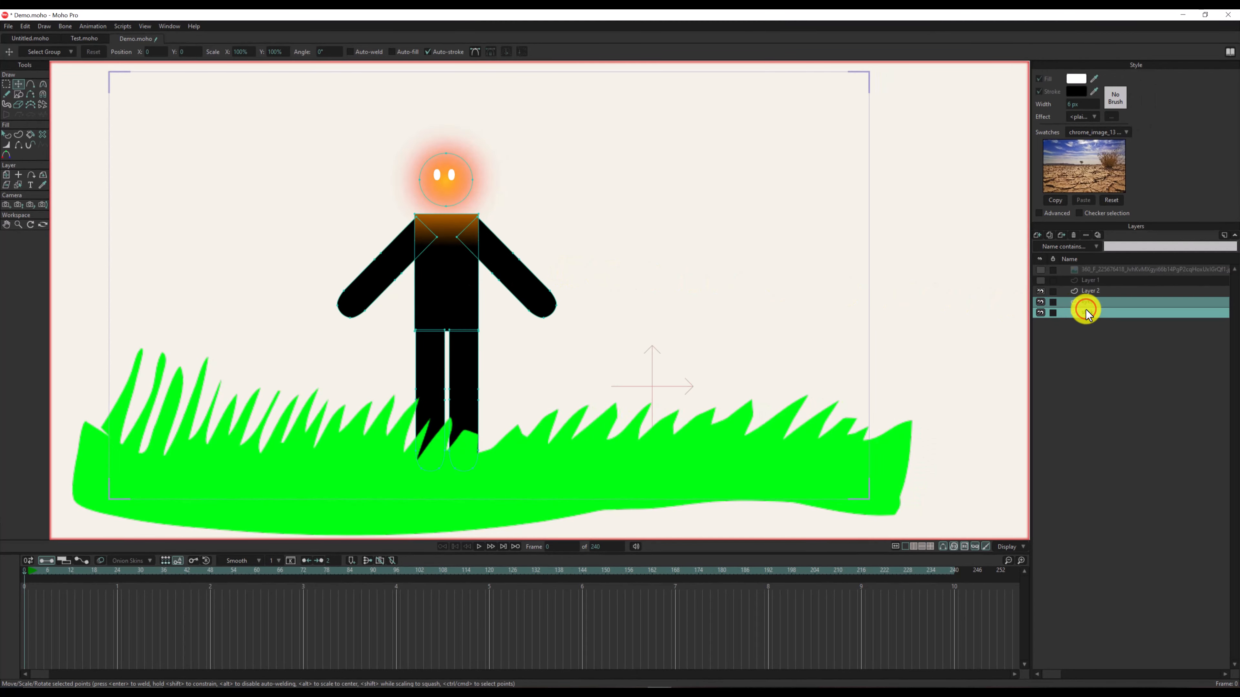
pyautogui.click(1039, 235)
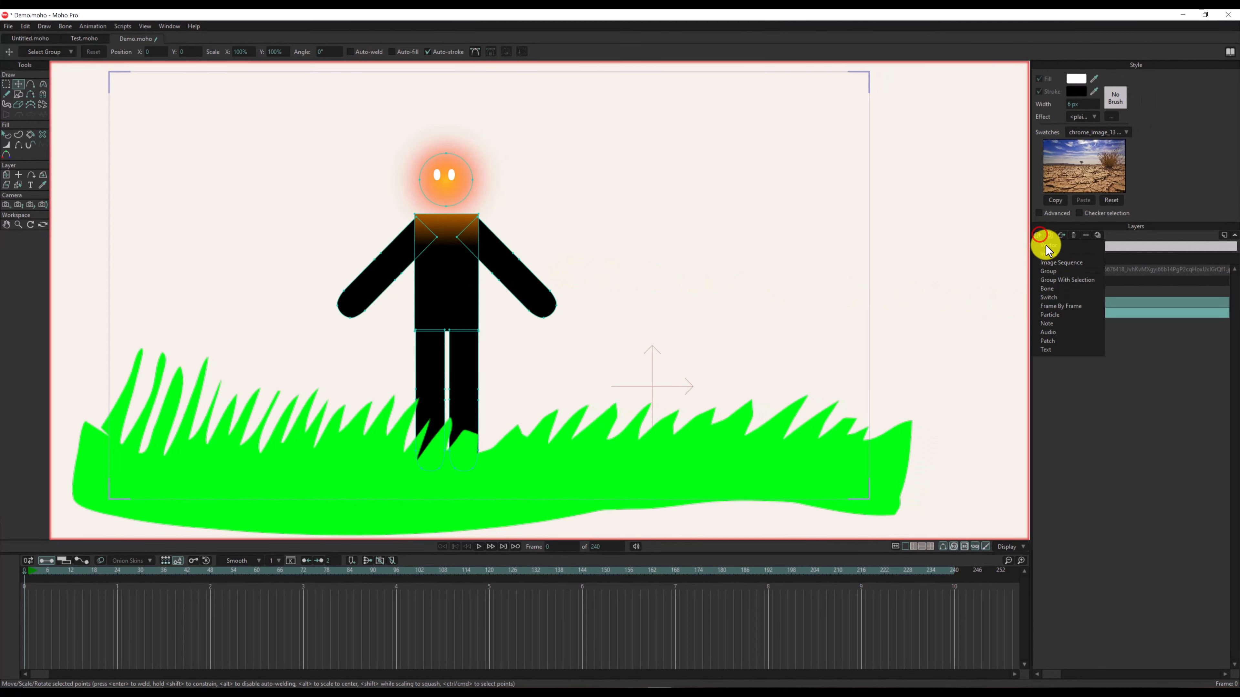
pyautogui.click(1066, 281)
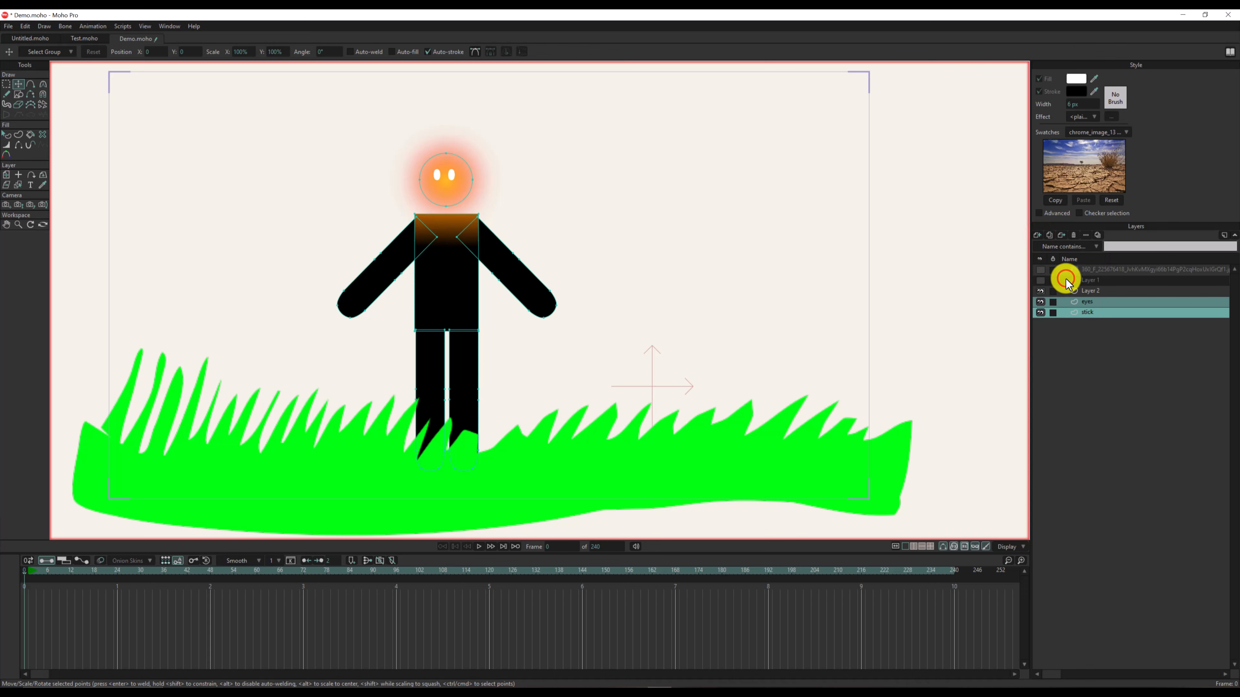
pyautogui.hotkey('ctrl', 'r')
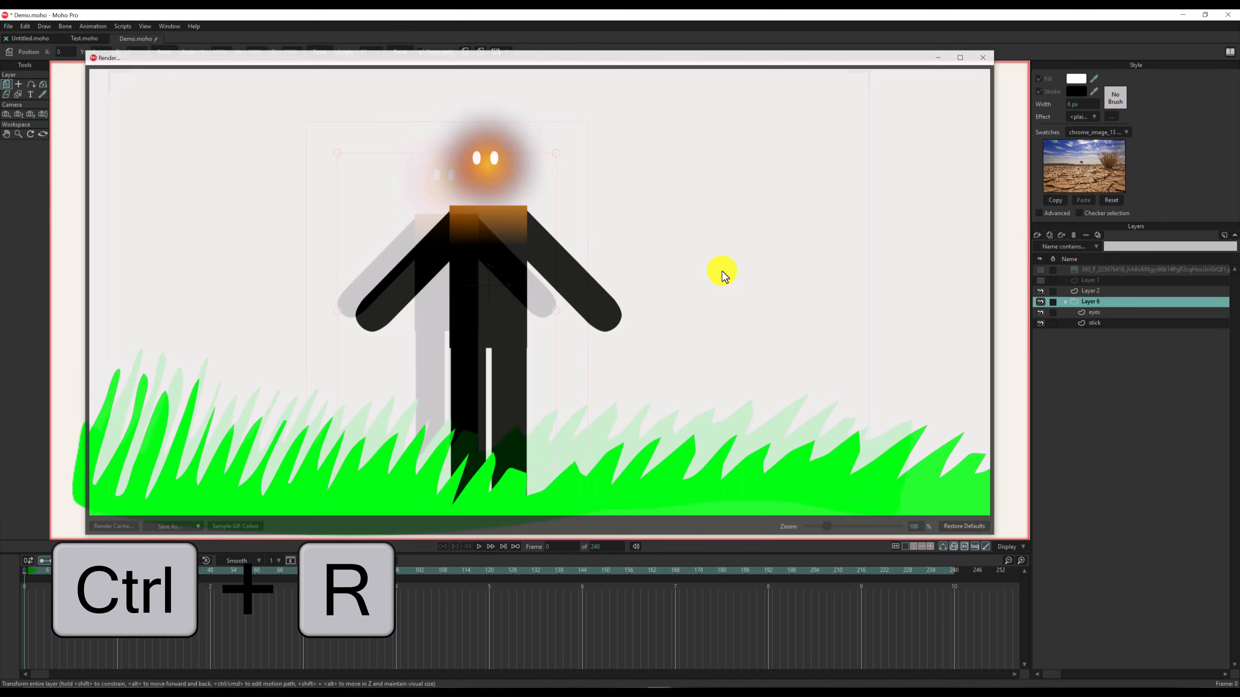